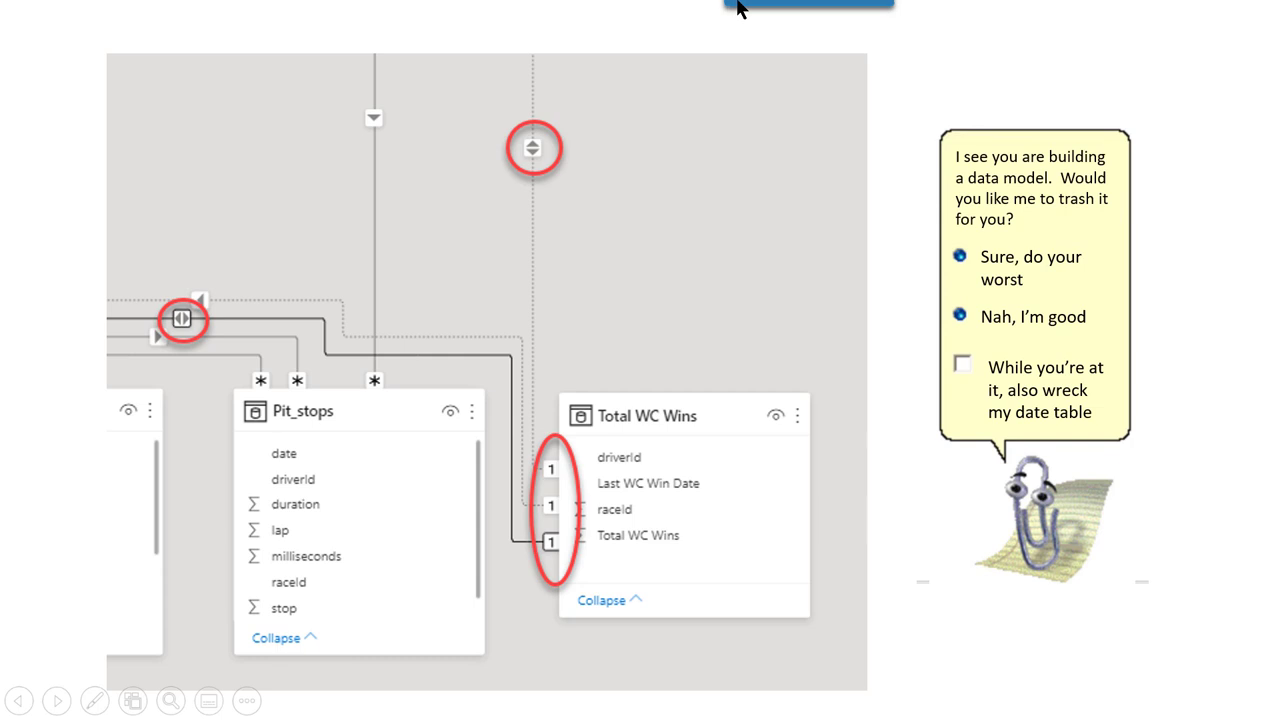
Exit the PowerPoint slide show after the callout animation, returning to slide 2 in editing view.
mouse_move(735, 4)
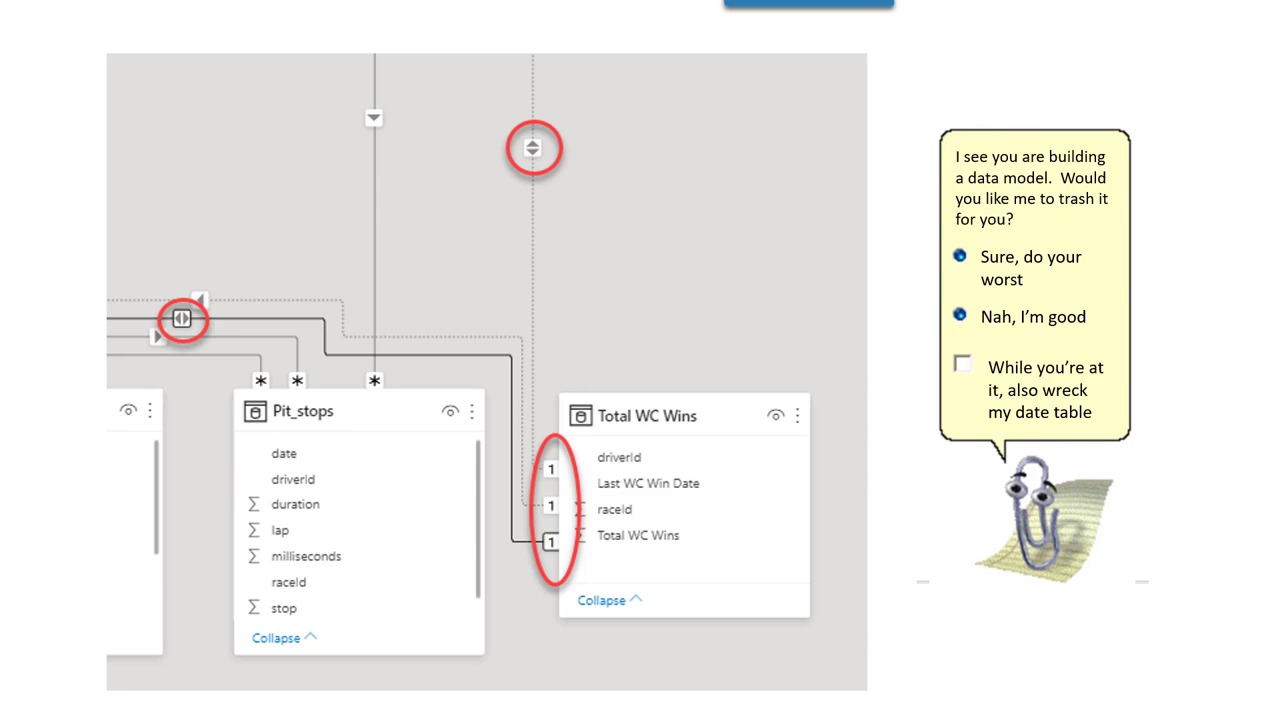
key("Escape")
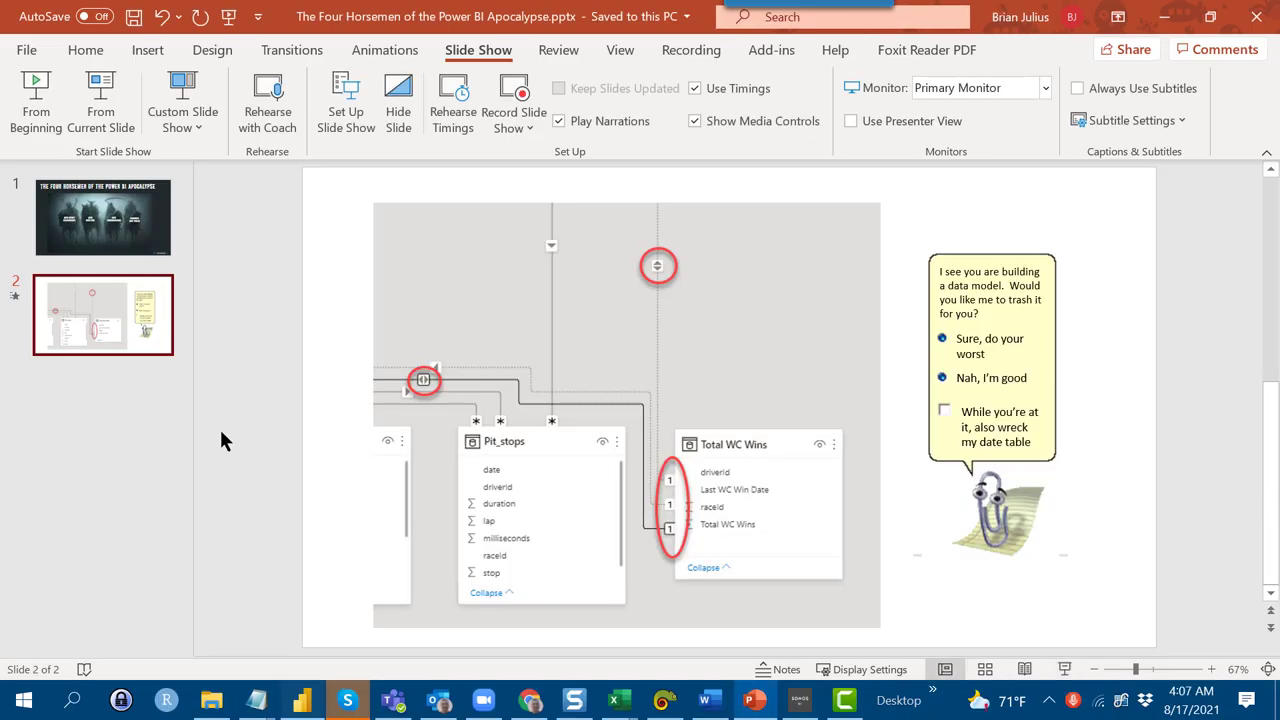
Bring the empty untitled Power BI report forward and reach File > Options and settings.
left_click(301, 700)
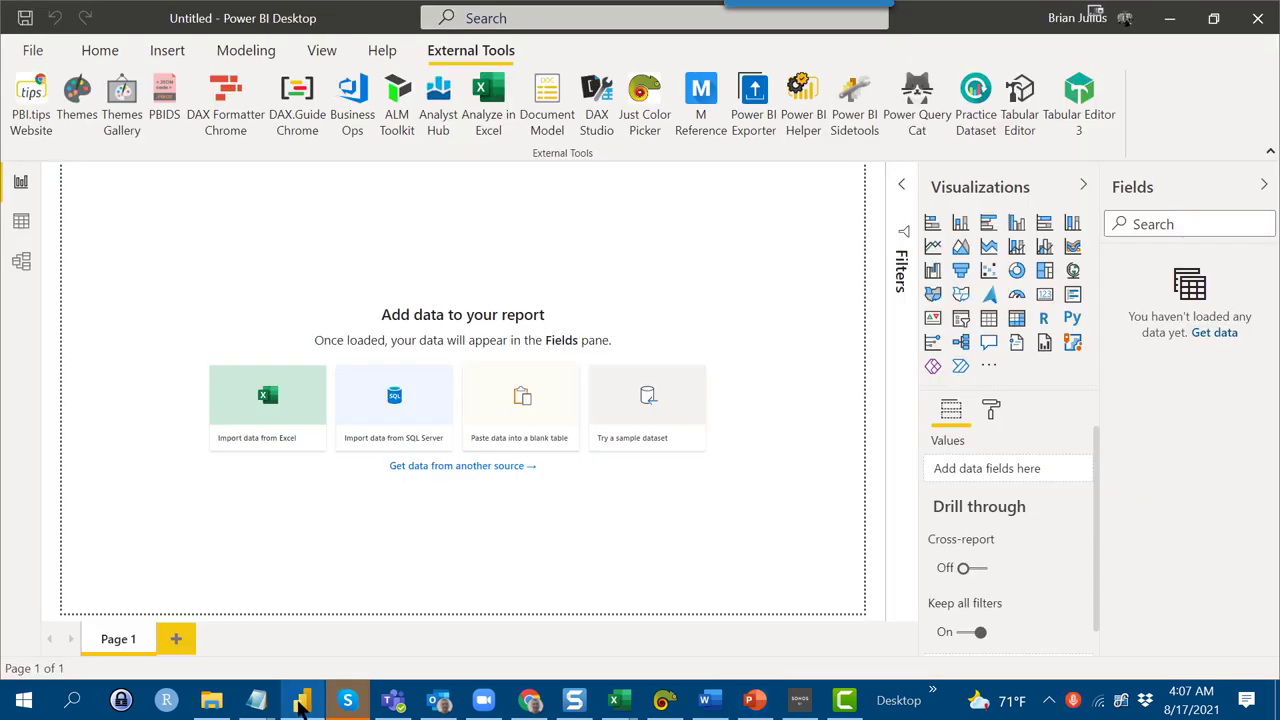
left_click(36, 55)
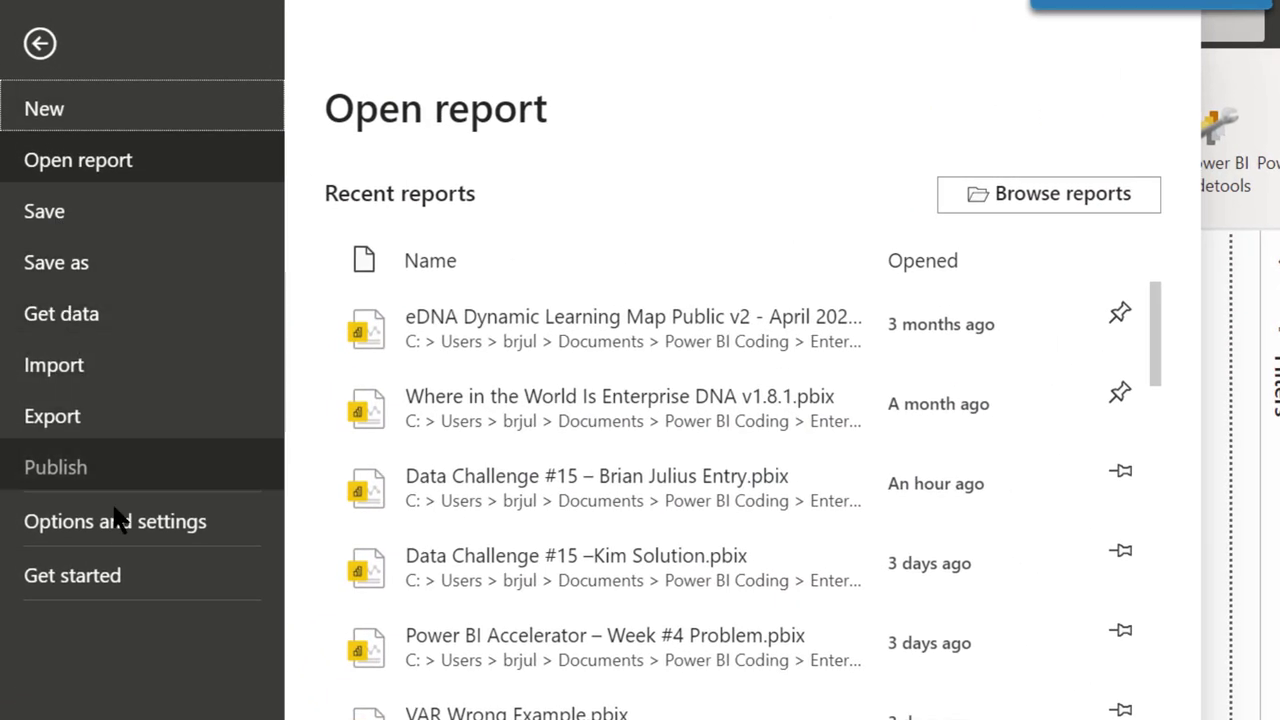
left_click(123, 541)
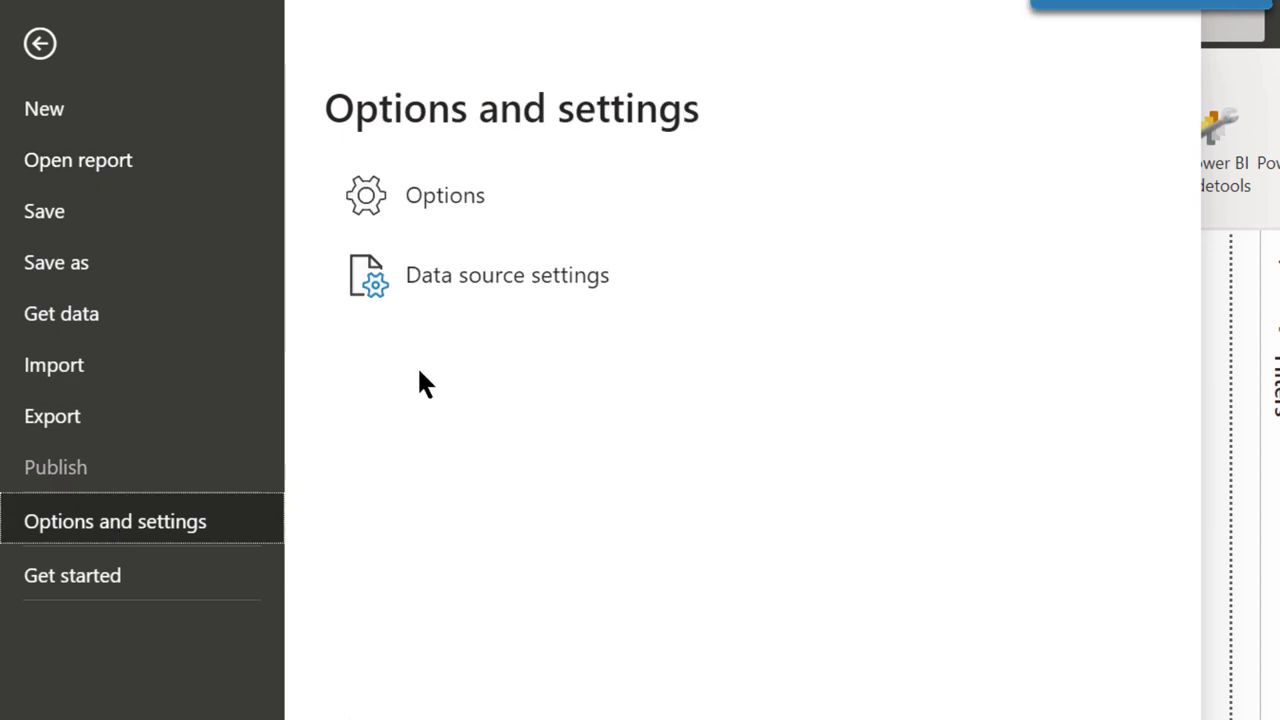
Uncheck Autodetect new relationships and Auto date/time in the current file's Data Load options.
left_click(487, 196)
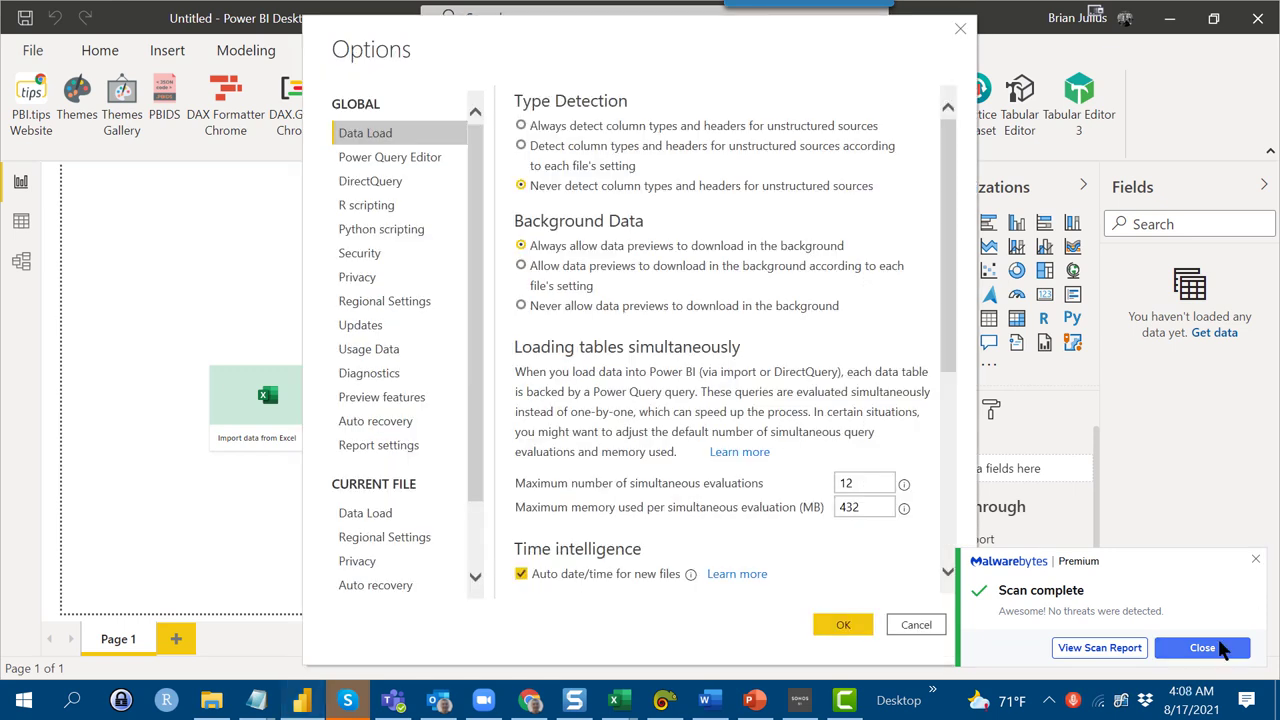
left_click(1220, 647)
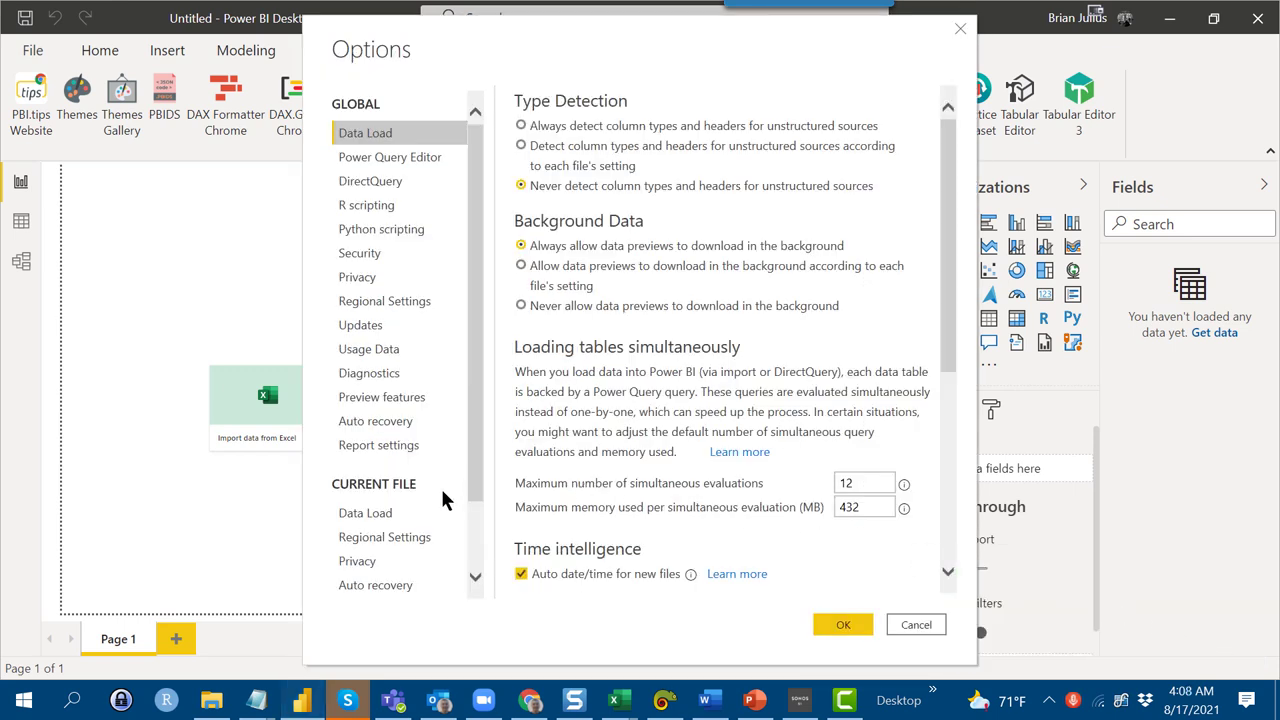
left_click(390, 513)
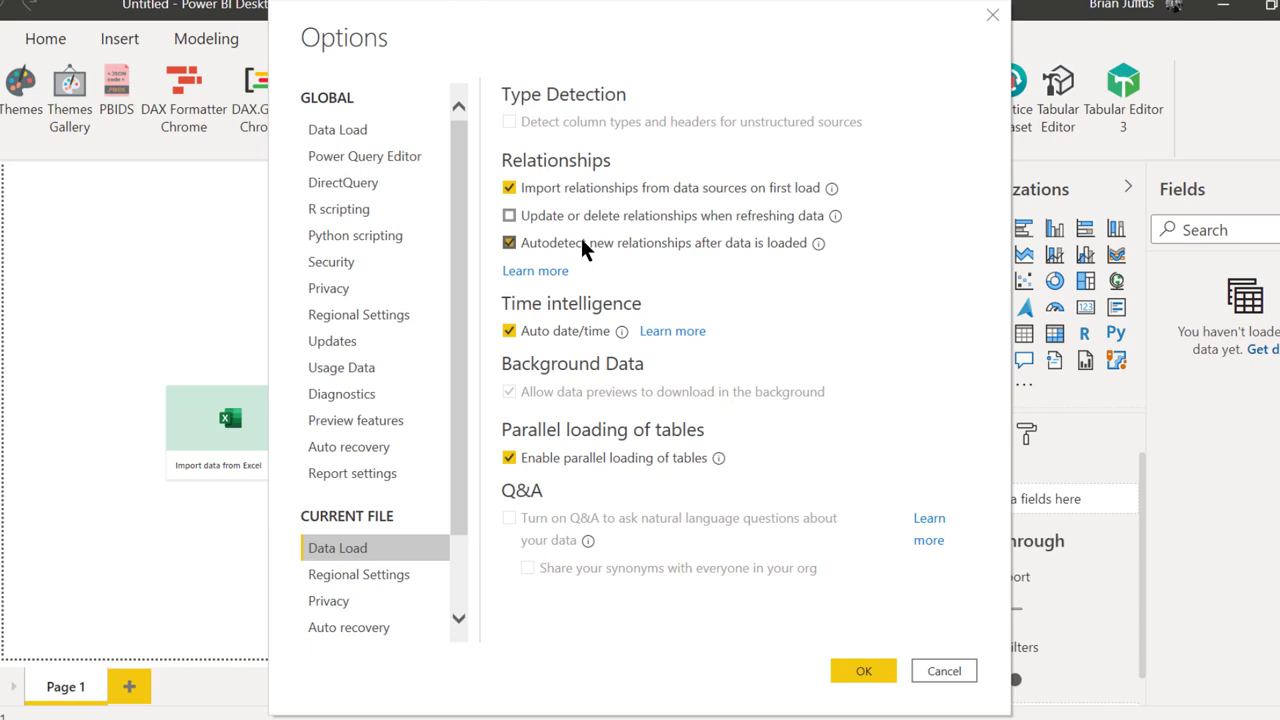
left_click(581, 242)
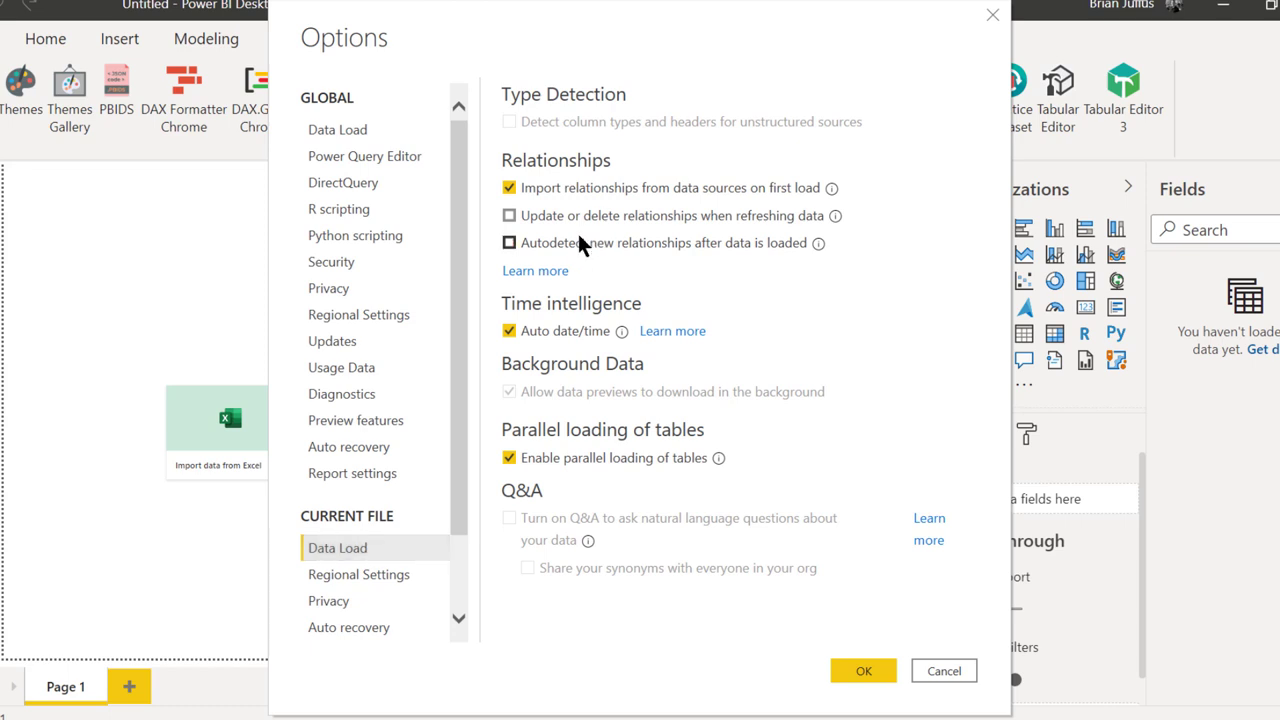
left_click(556, 325)
Review the current file's Report settings, then uncheck Global Auto date/time for new files.
scroll(375, 545, "down", 1)
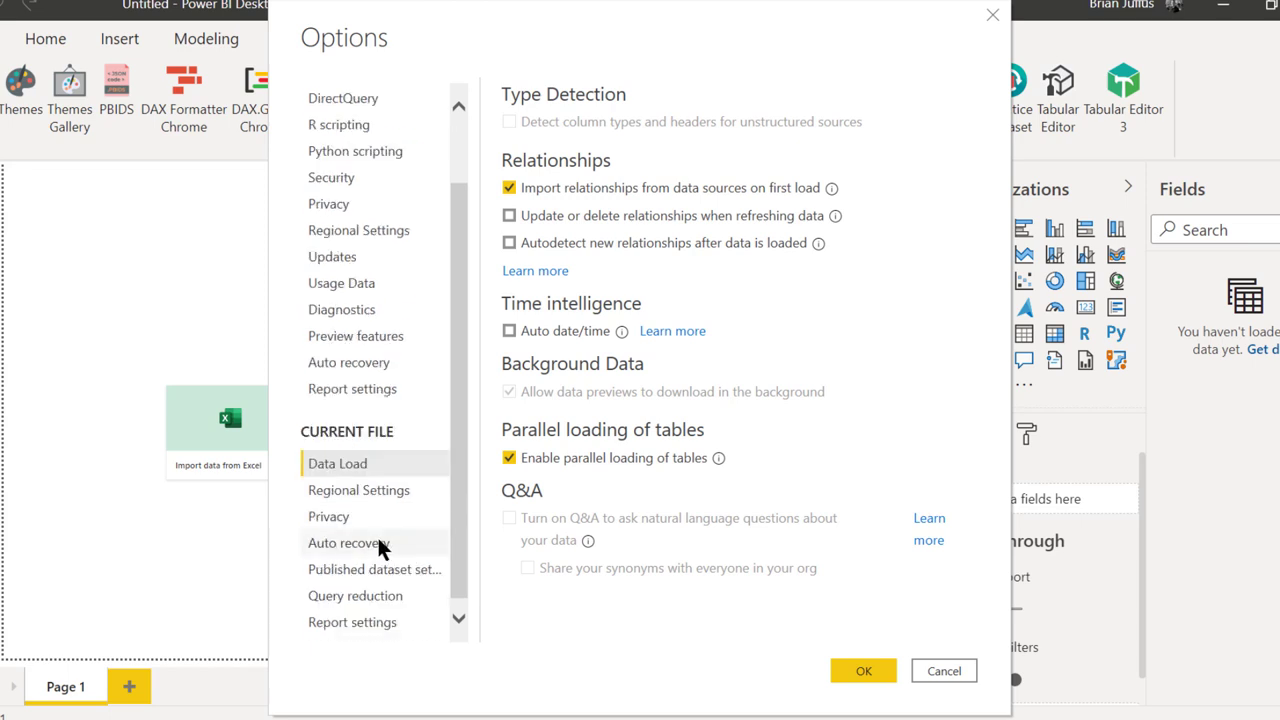
left_click(386, 622)
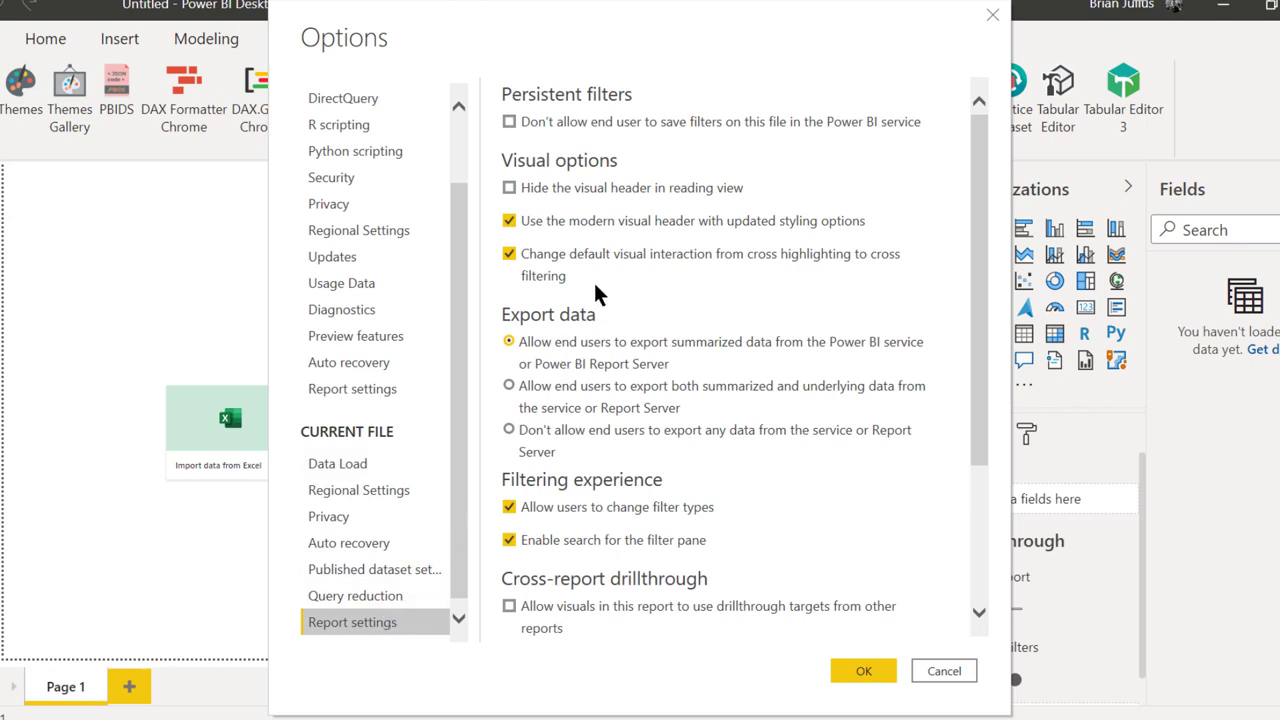
scroll(603, 262, "down", 2)
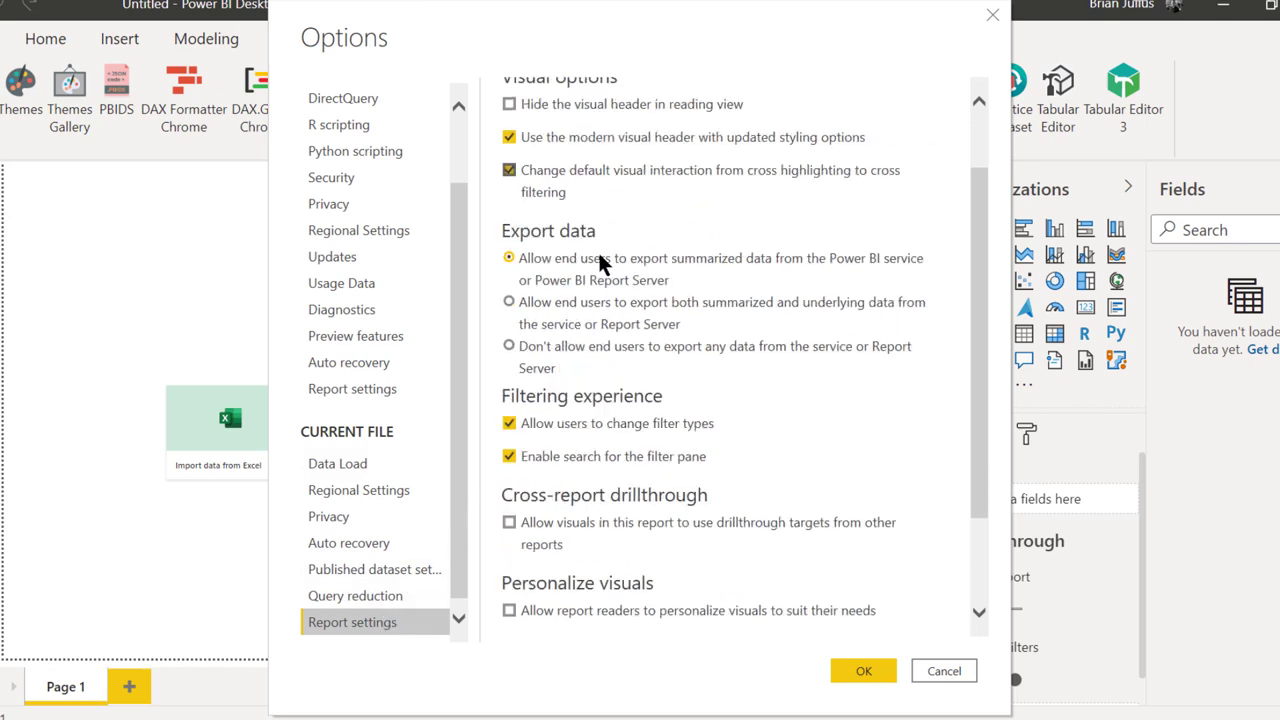
scroll(603, 262, "down", 2)
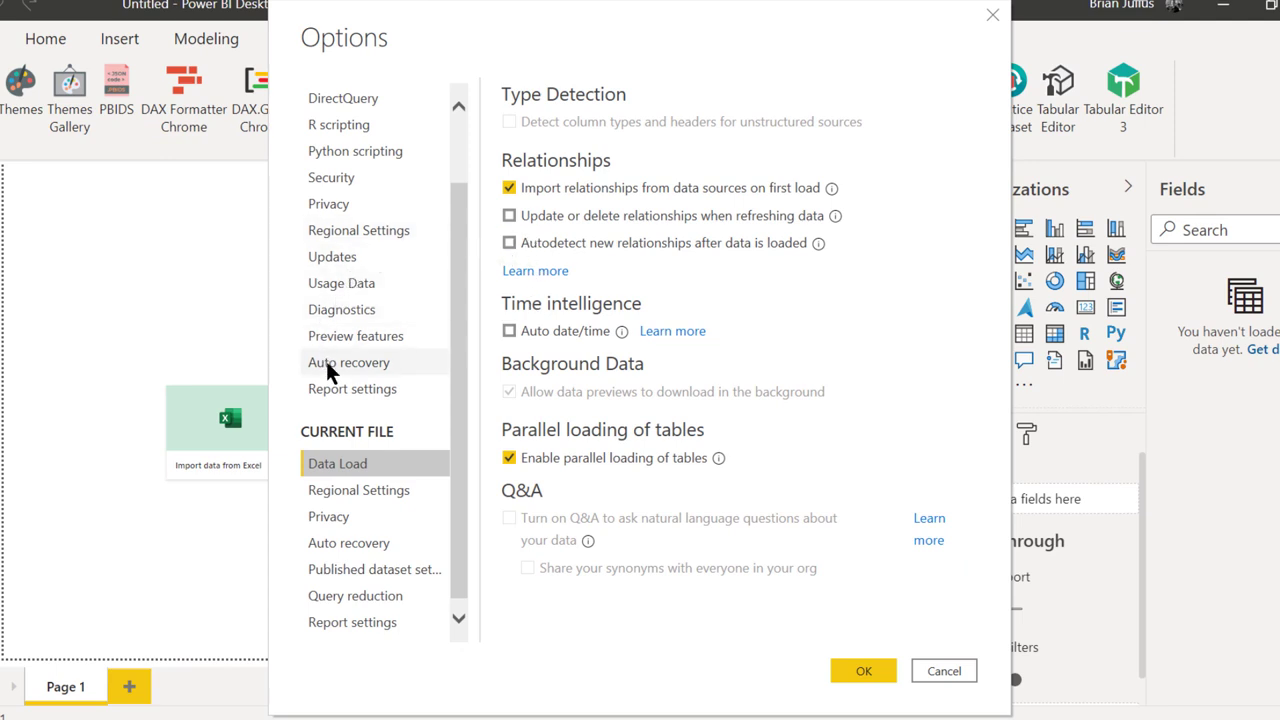
left_click(333, 389)
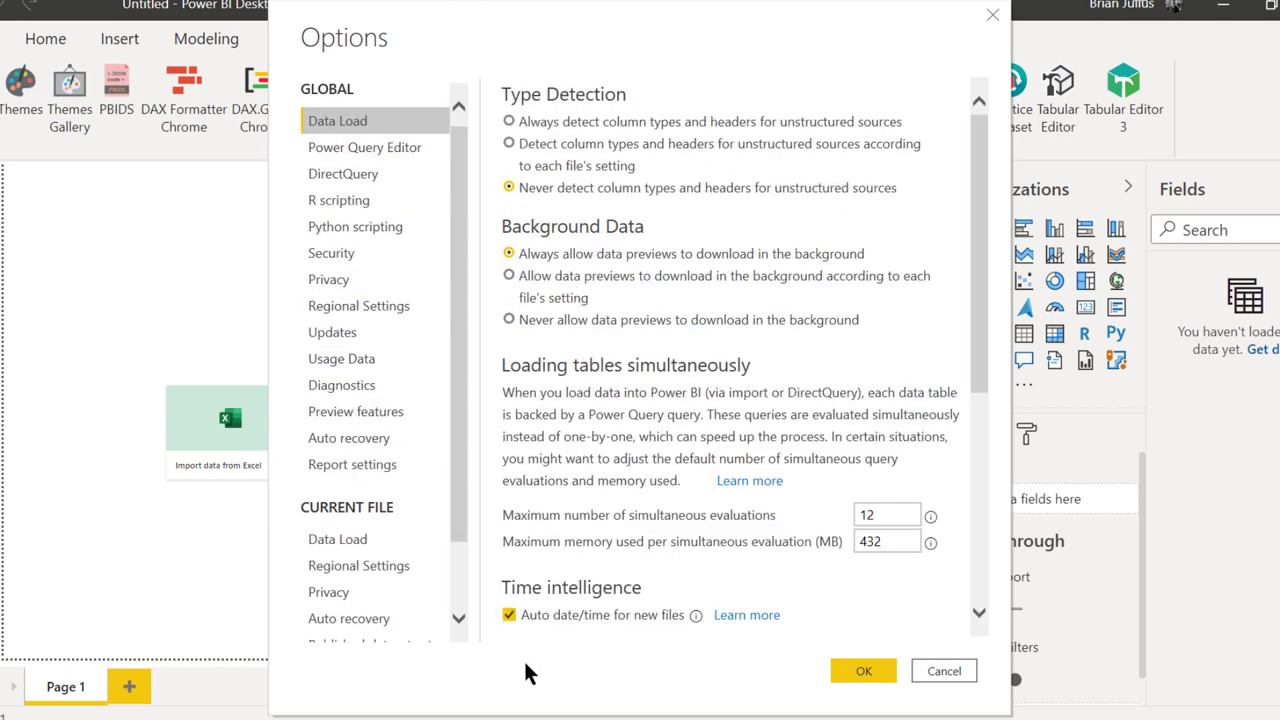
left_click(519, 615)
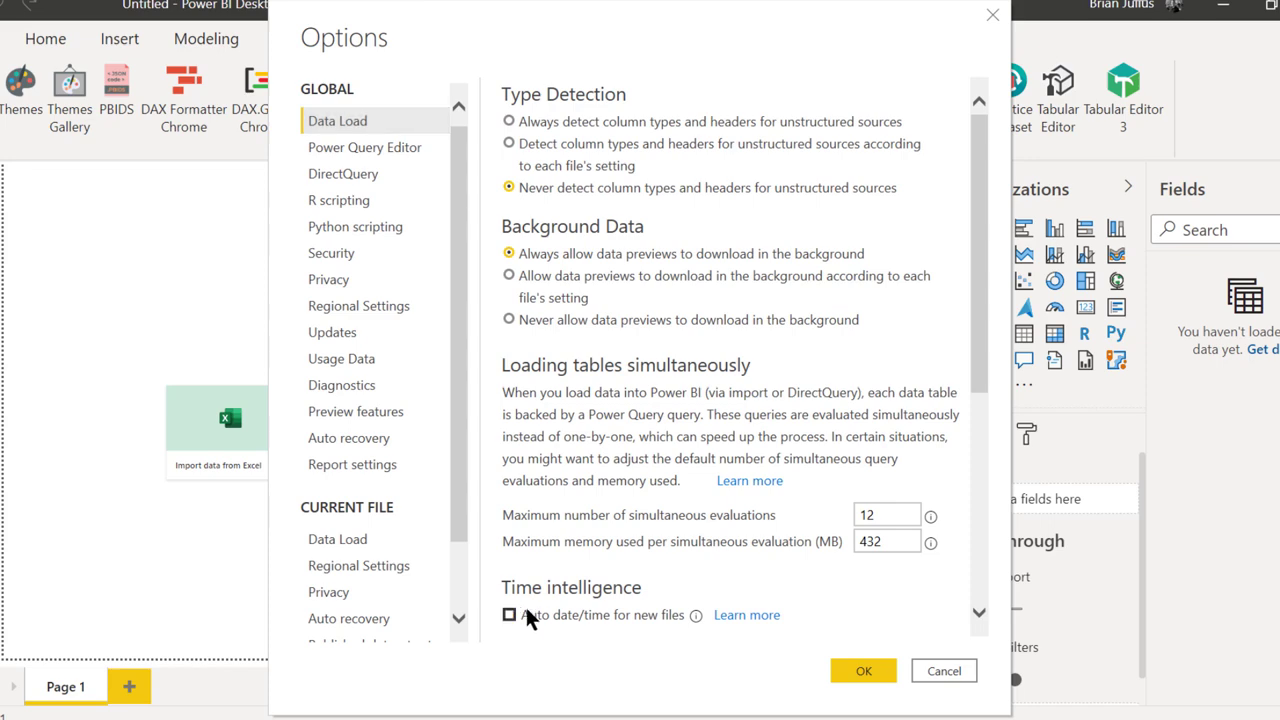
Apply the options with OK and bring eDNA Extended Date Table.txt up in Notepad.
left_click(860, 678)
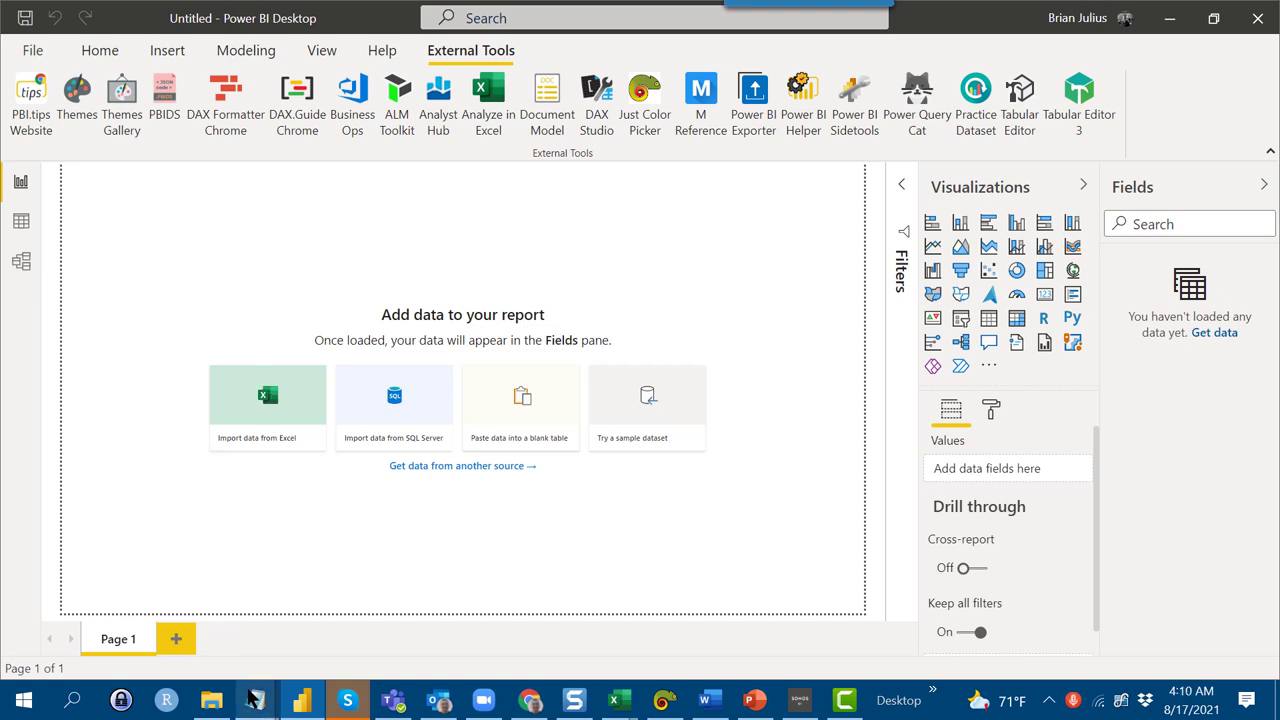
mouse_move(254, 706)
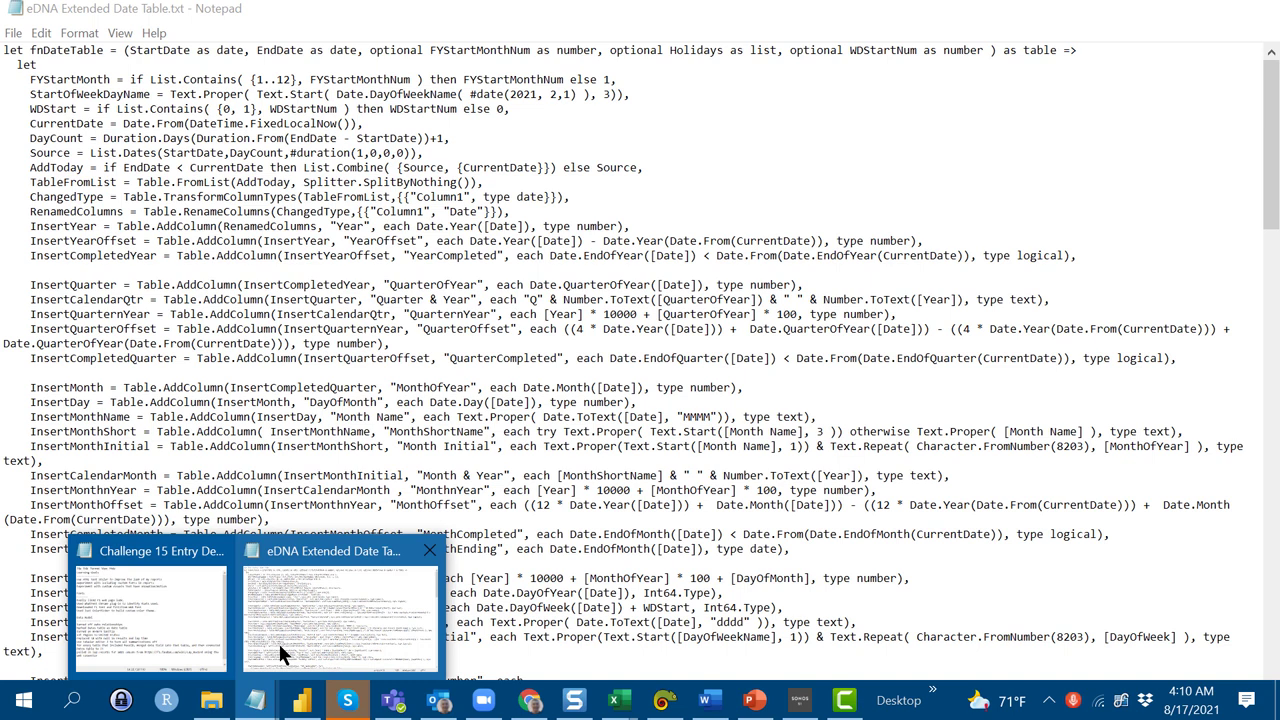
left_click(277, 640)
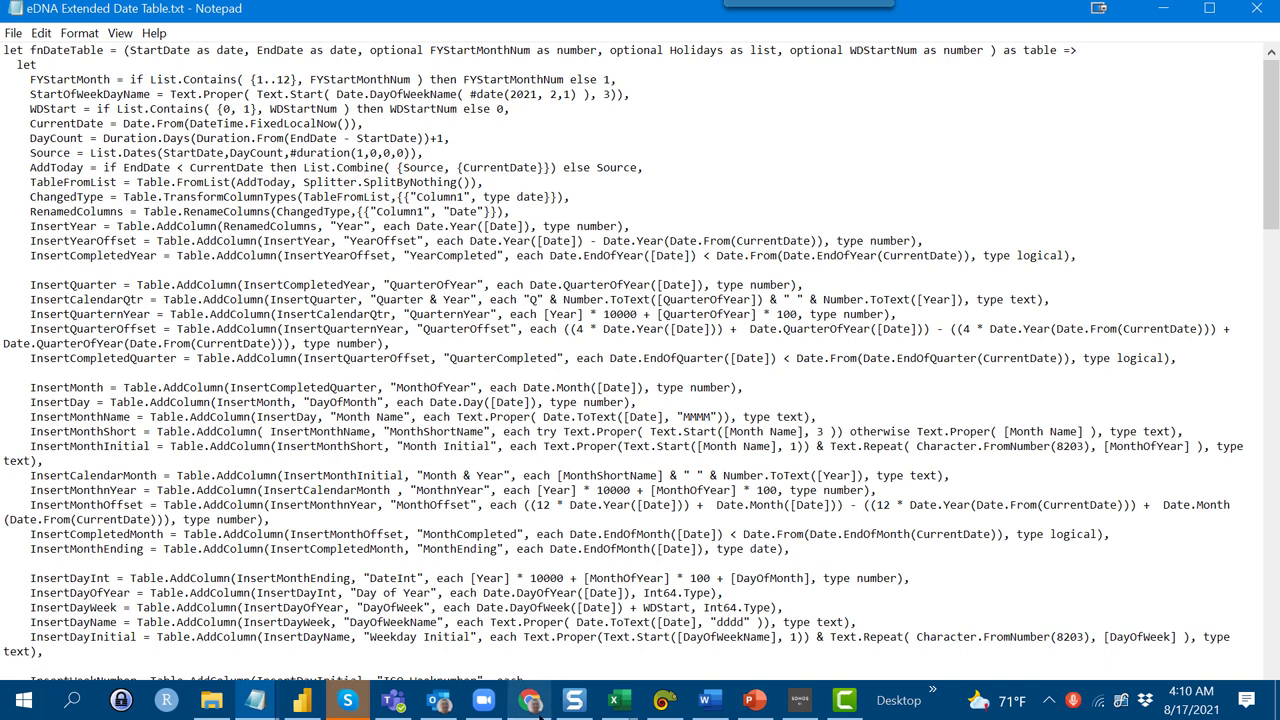
Look over the Extended Date Table M code listing on the Enterprise DNA forum post in Chrome.
left_click(532, 700)
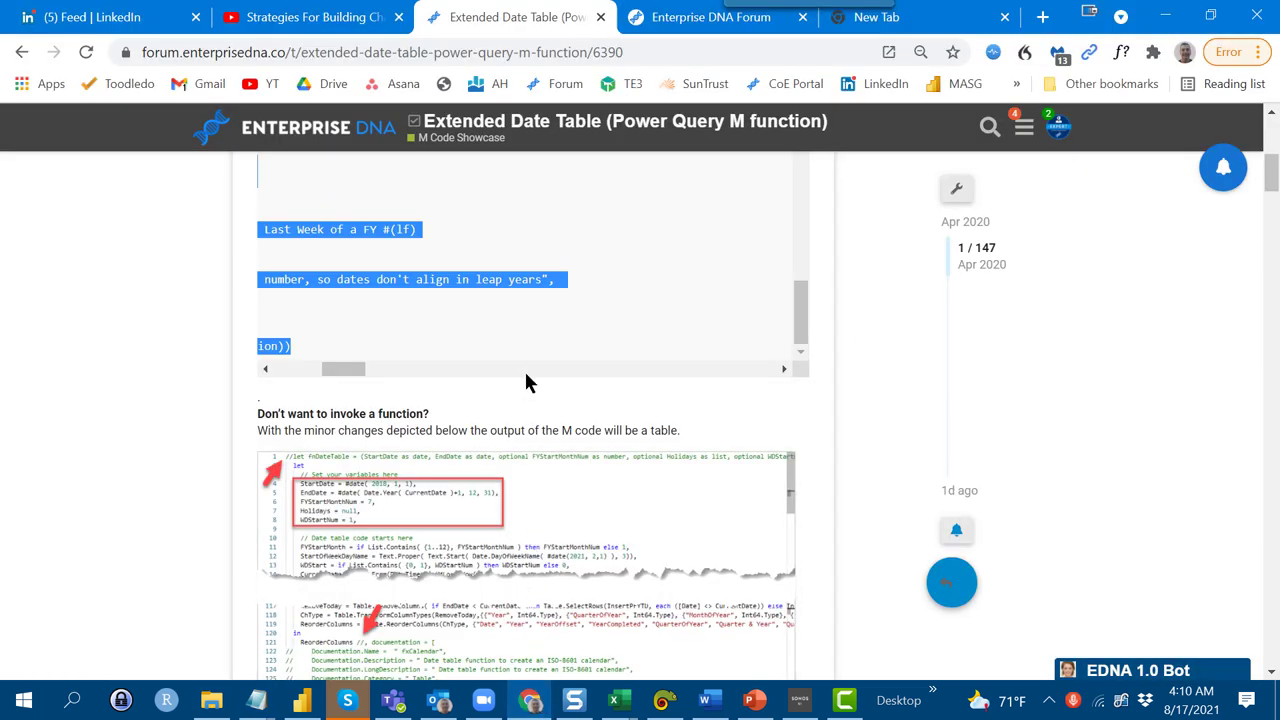
scroll(527, 372, "right", 3)
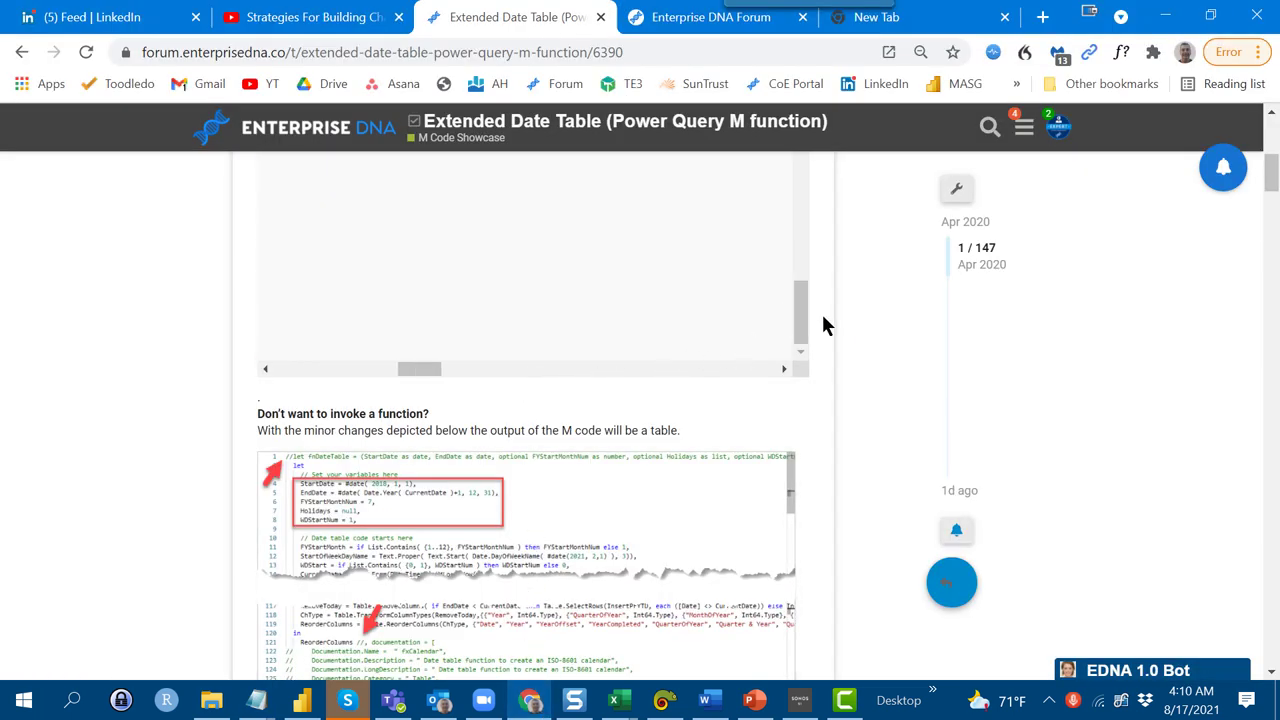
left_click_drag(806, 318, 828, 183)
left_click(771, 231)
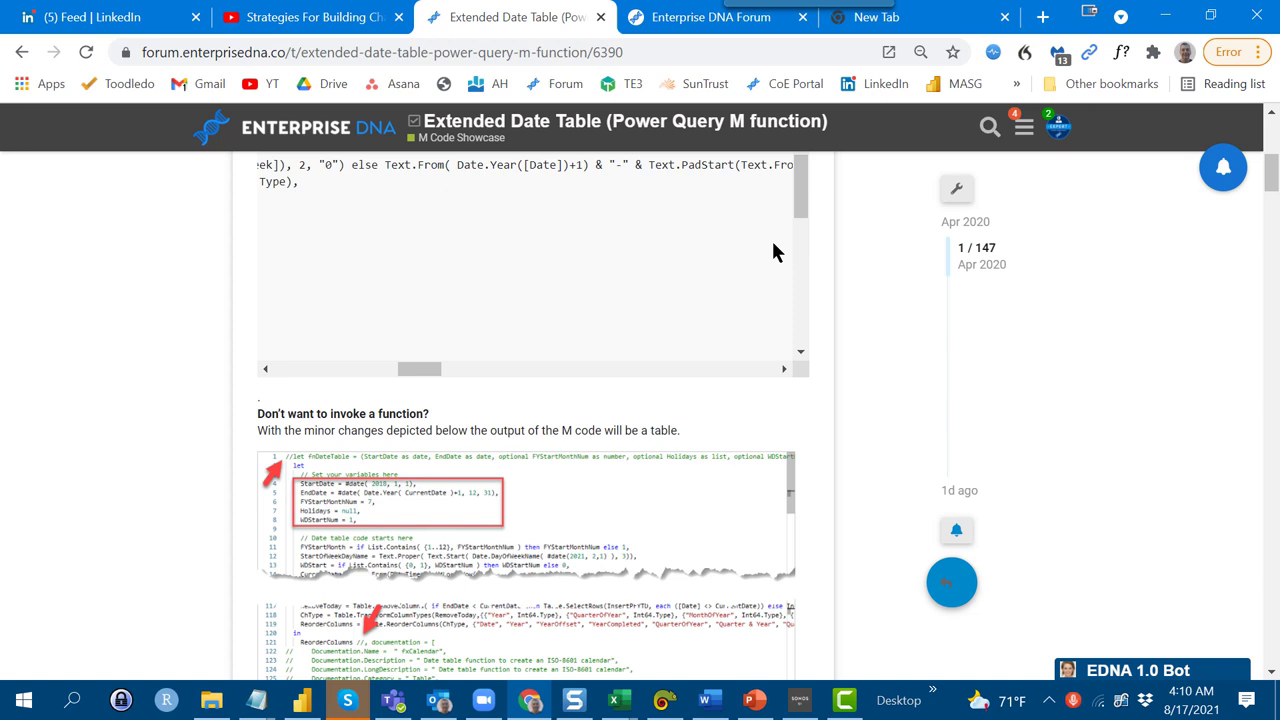
scroll(765, 262, "up", 2)
scroll(763, 264, "up", 5)
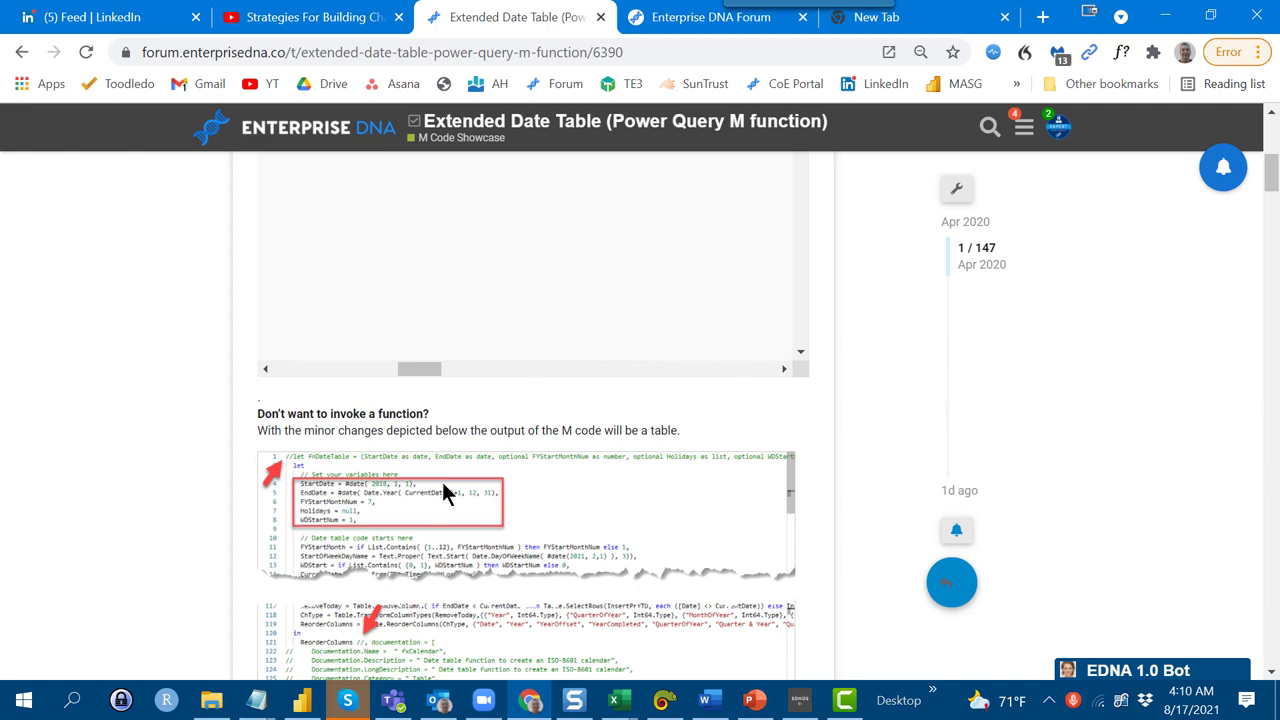
Select all of the fnDateTable code in the eDNA Extended Date Table Notepad file.
mouse_move(255, 700)
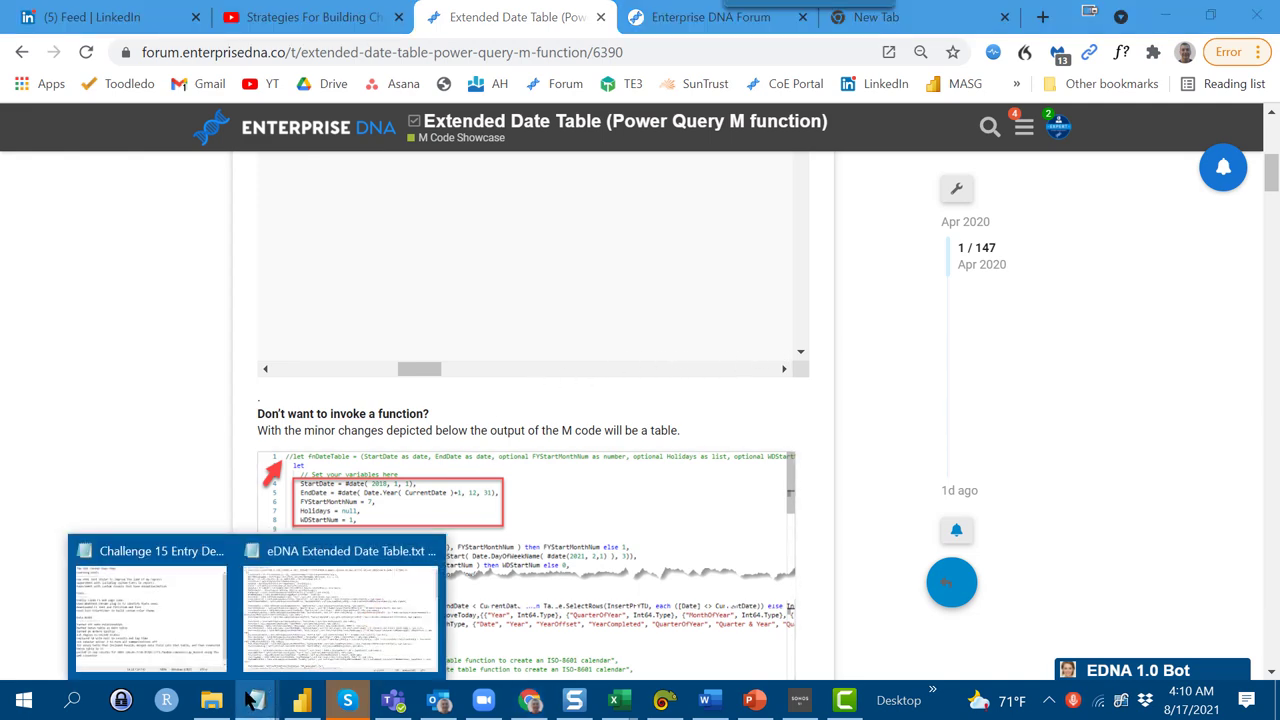
left_click(330, 632)
left_click_drag(418, 416, 420, 425)
left_click(419, 425)
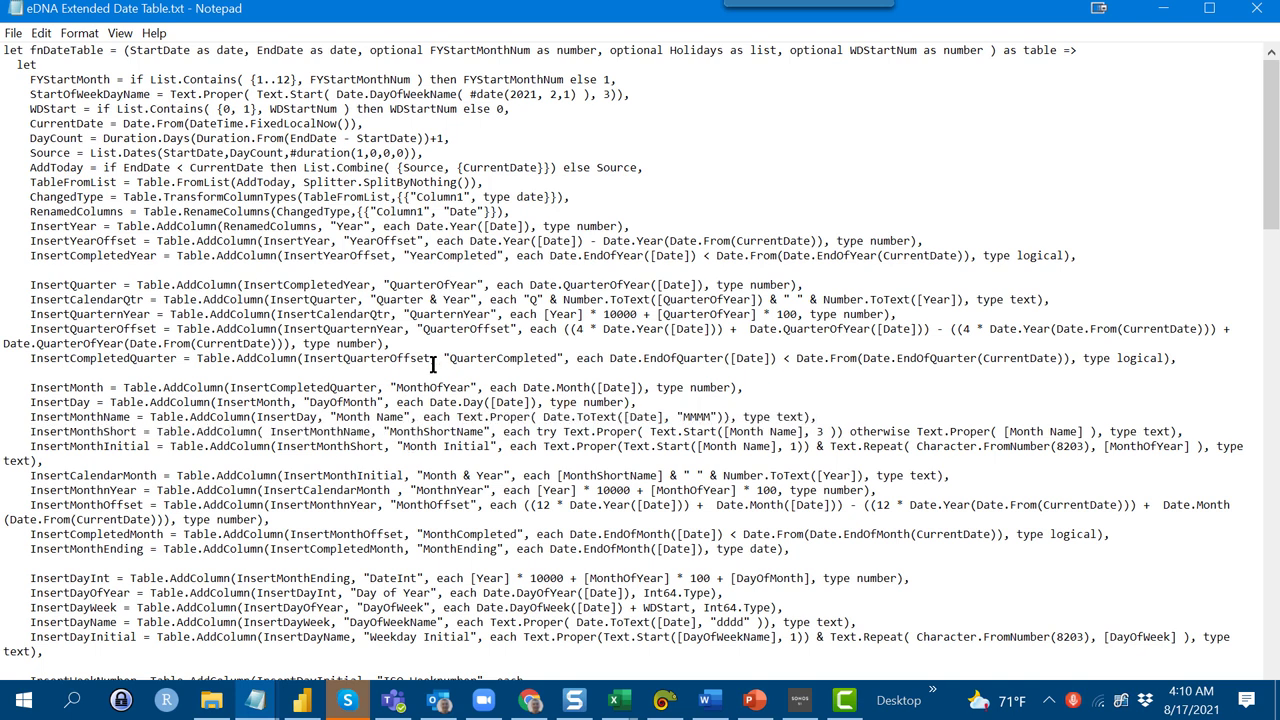
key("ctrl+a")
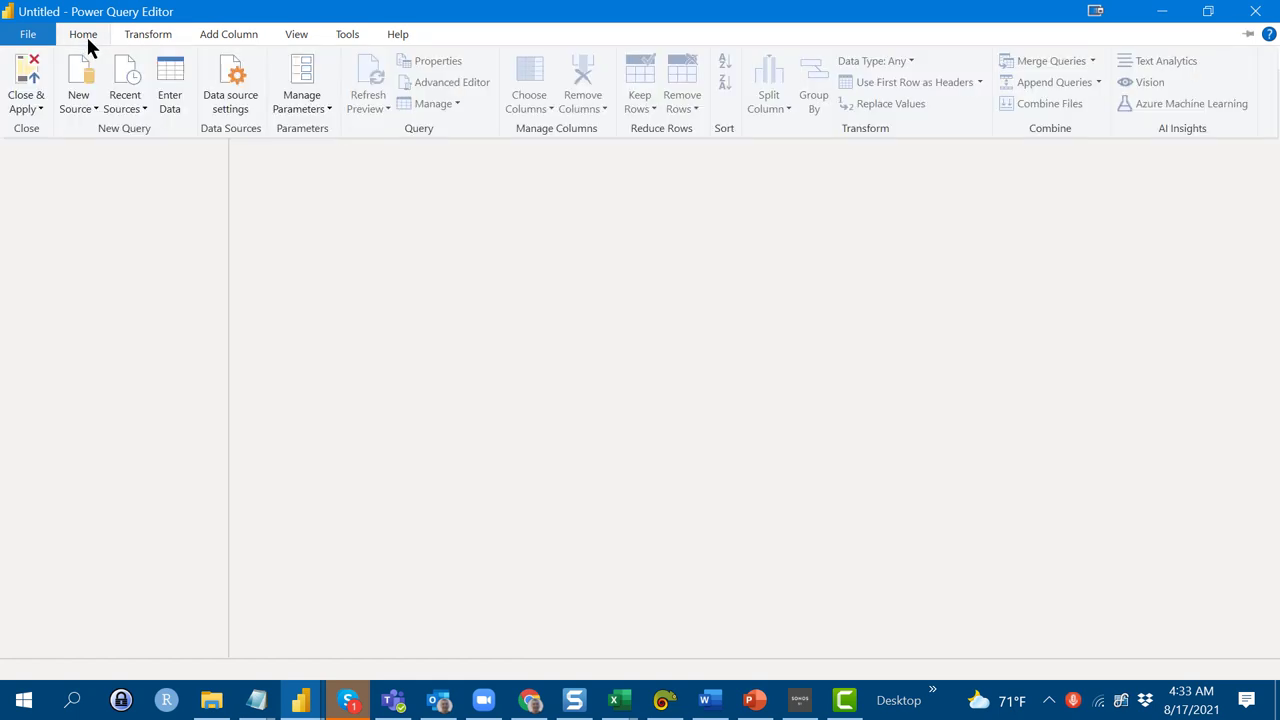
Create a new blank query, Query2, in Power Query Editor.
left_click(80, 84)
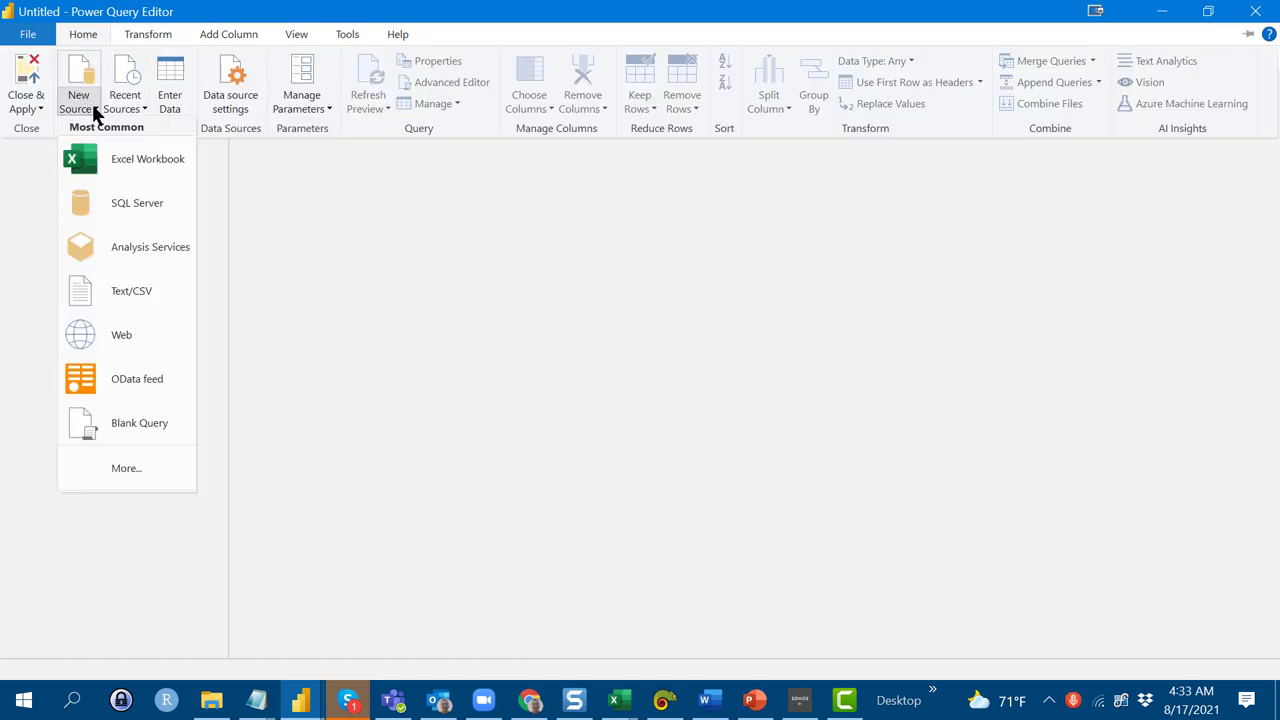
left_click(164, 434)
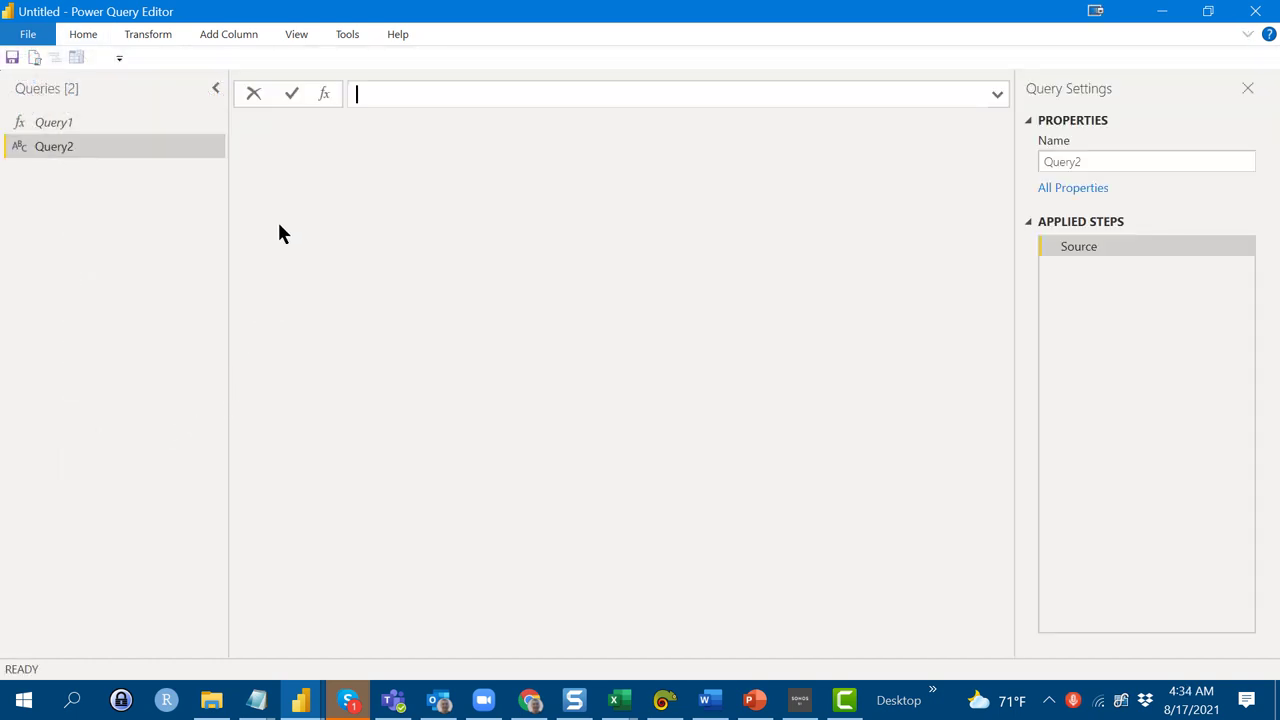
left_click(85, 34)
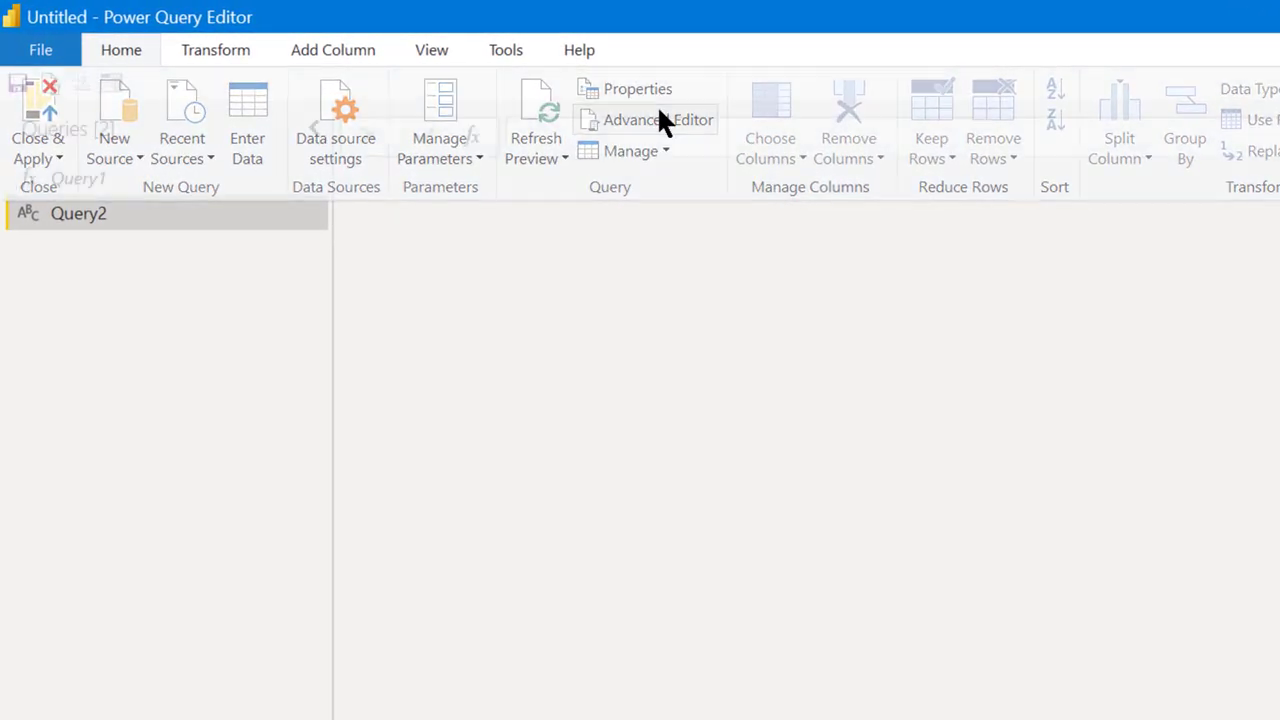
Replace Query2's code in the Advanced Editor with the pasted fnDateTable script.
left_click(659, 118)
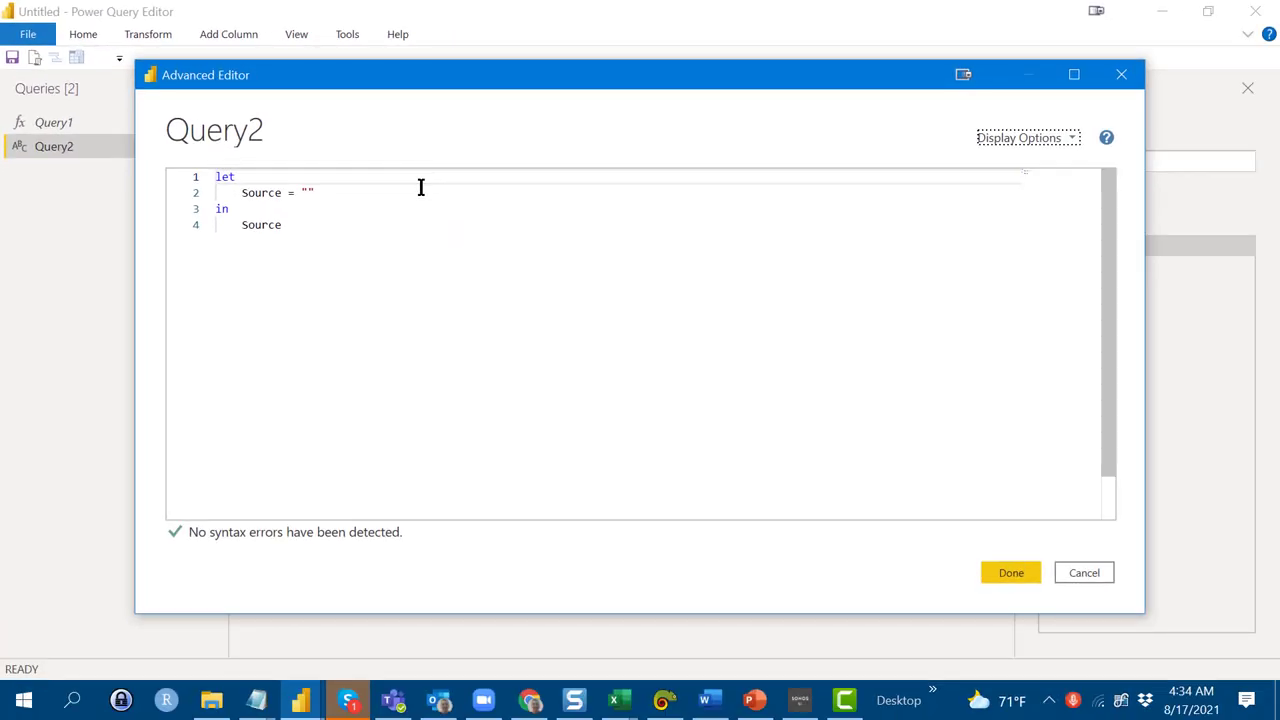
left_click(421, 187)
key("ctrl+a")
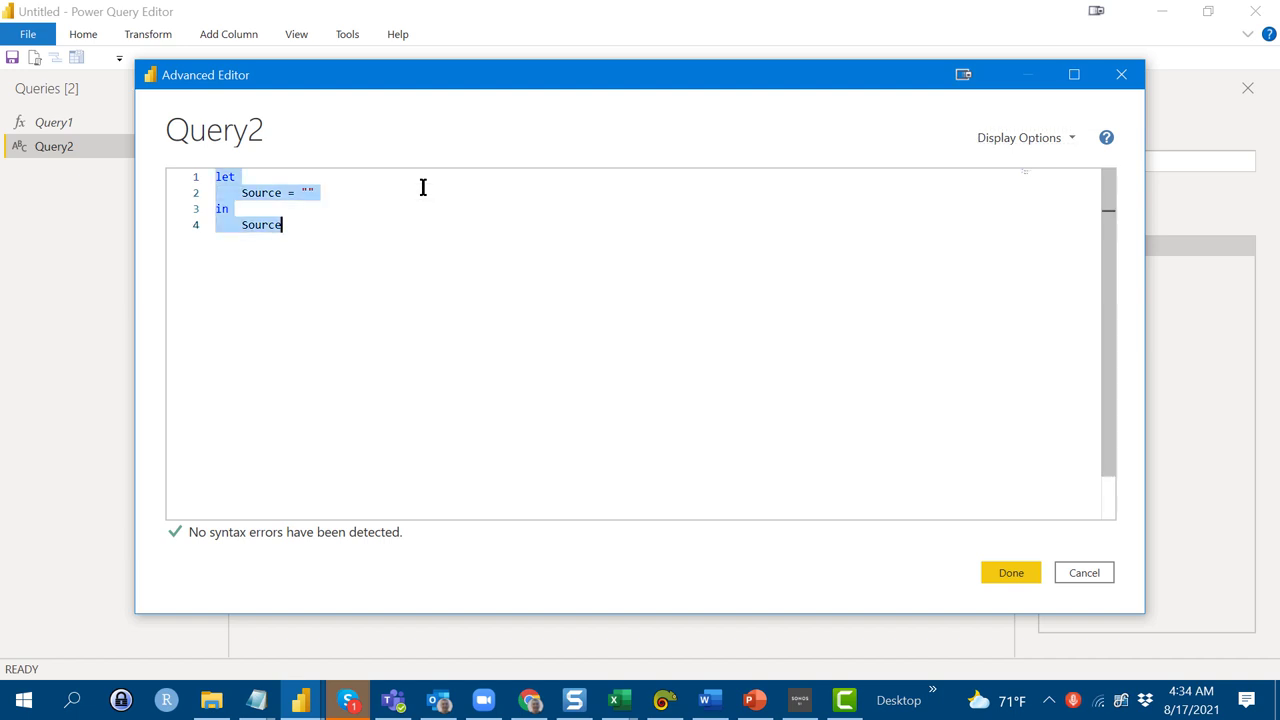
key("ctrl+v")
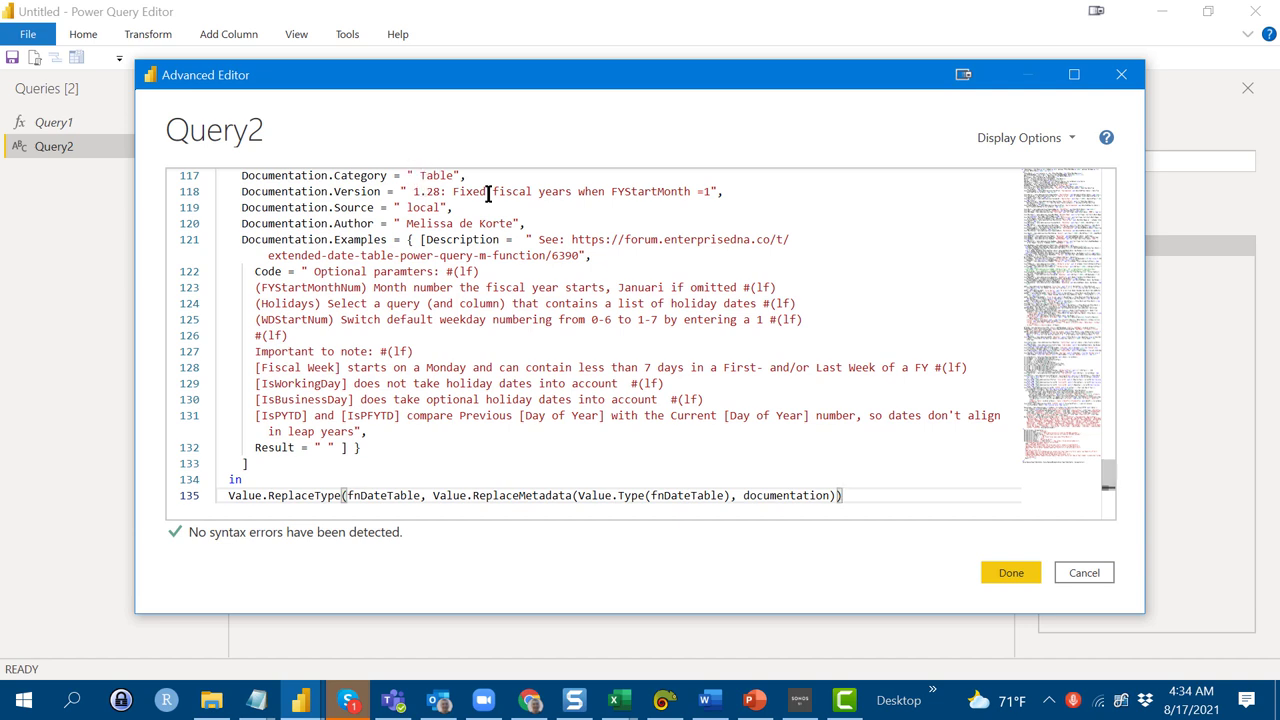
left_click(1012, 573)
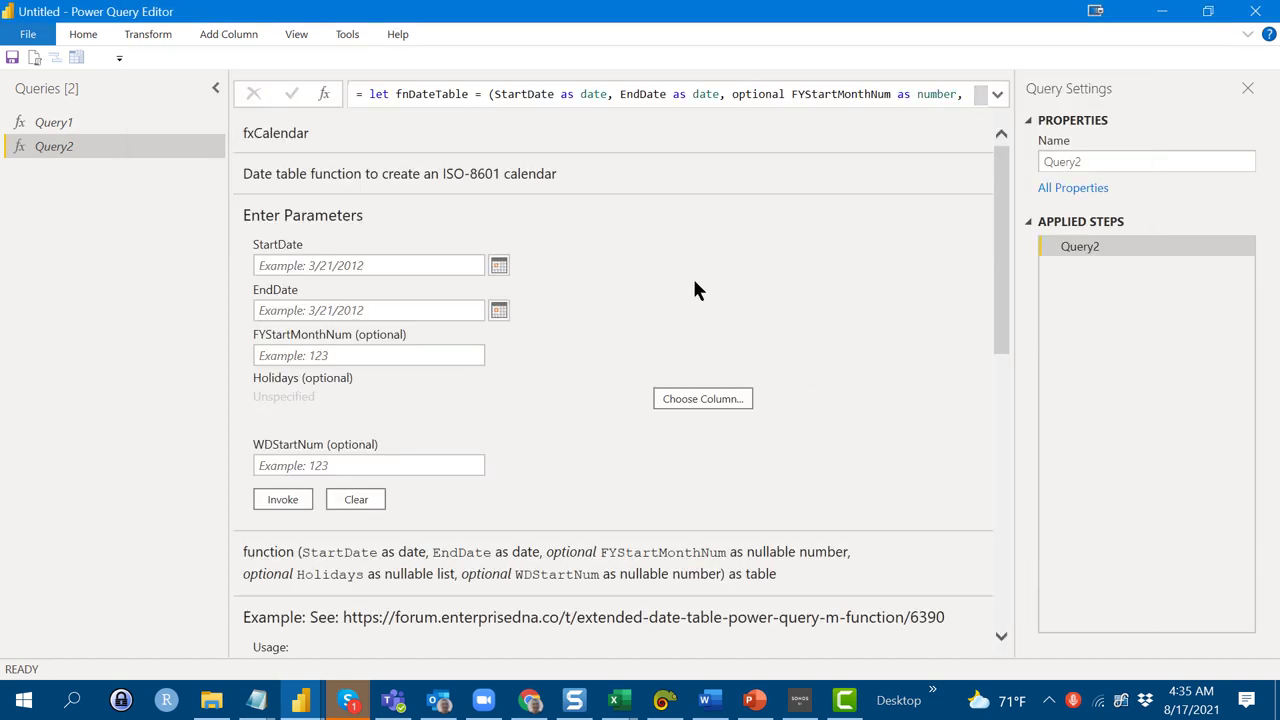
Invoke the function with StartDate 1/1/1950, EndDate 12/31/1950 and FYStartMonthNum 7.
left_click(382, 263)
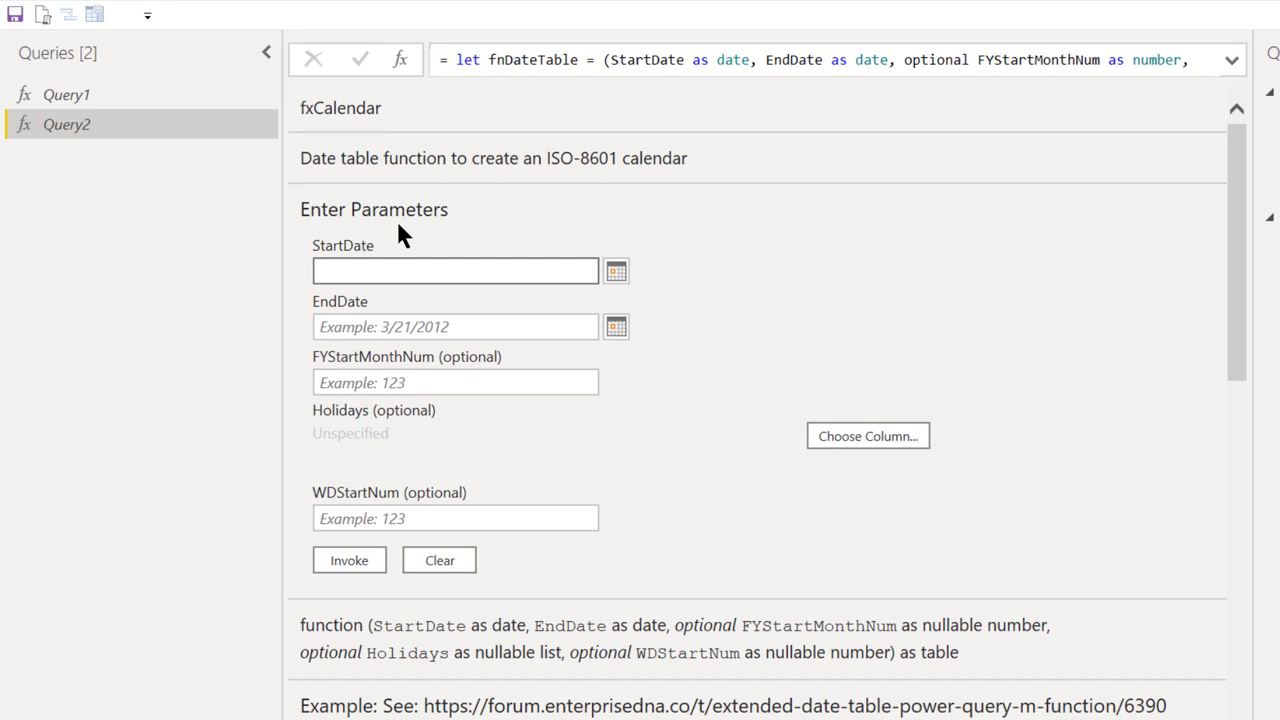
type("1/")
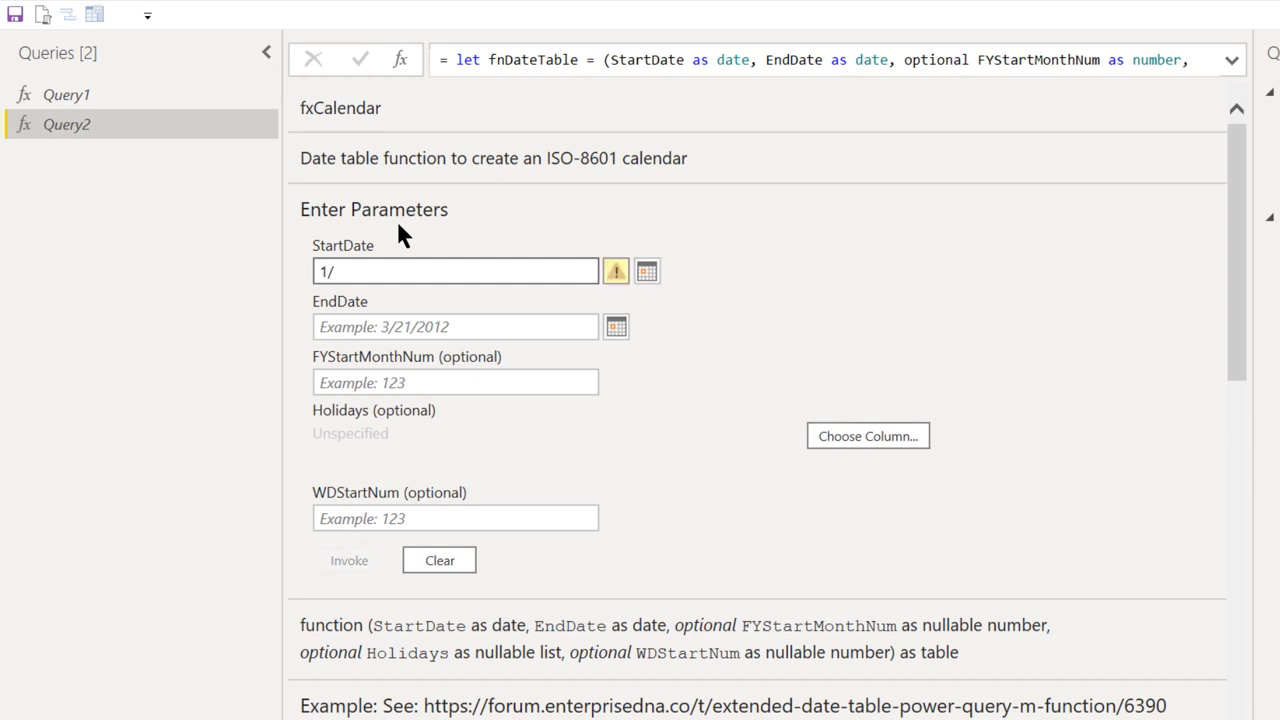
type("1/195")
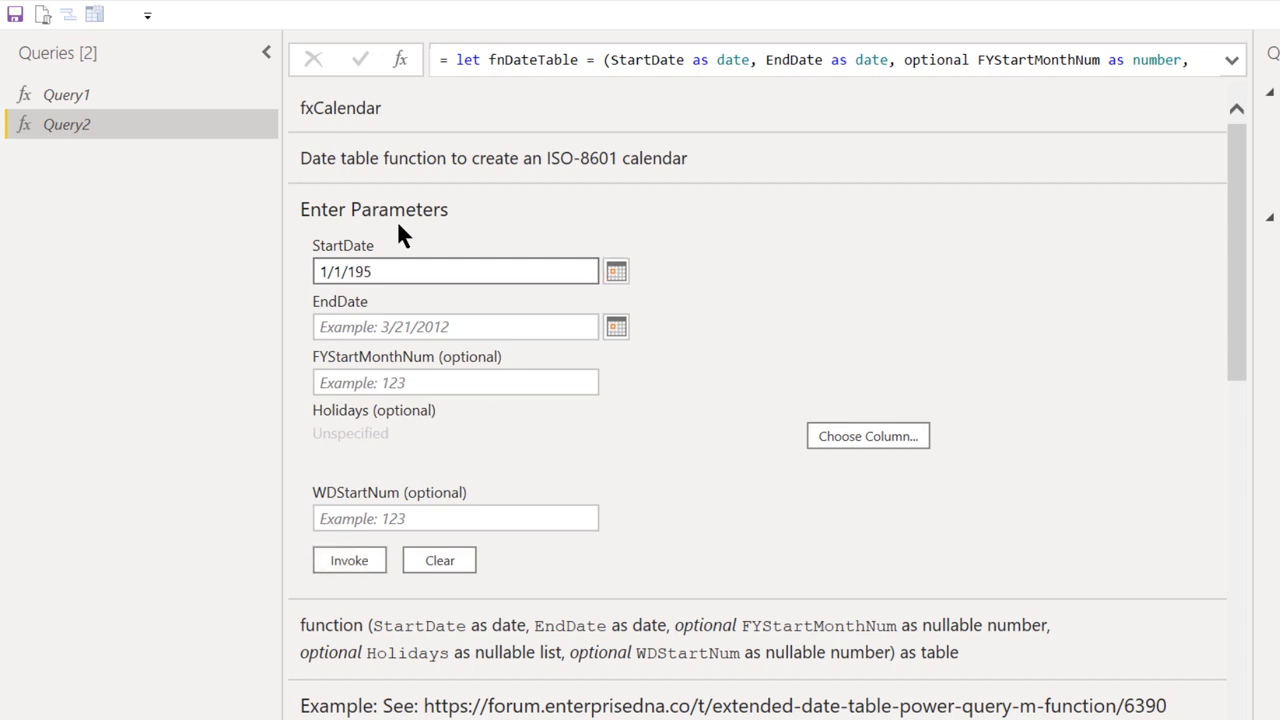
type("0")
left_click(329, 328)
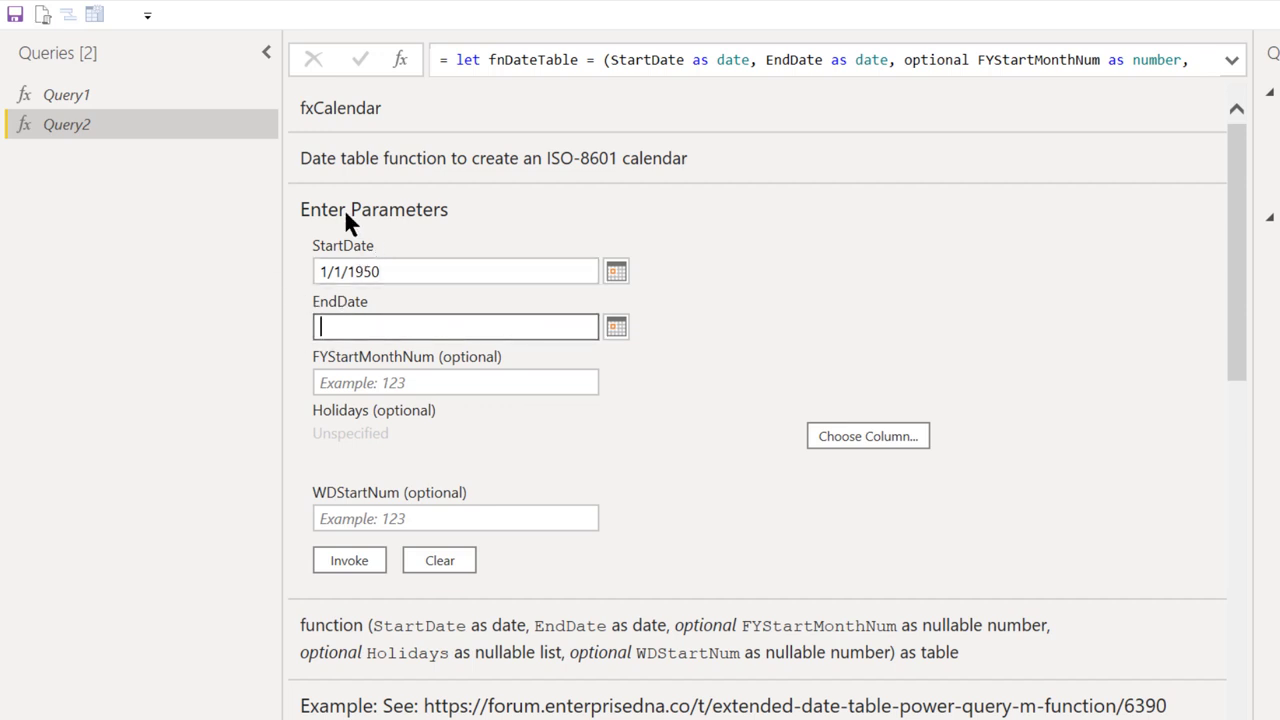
type("12/")
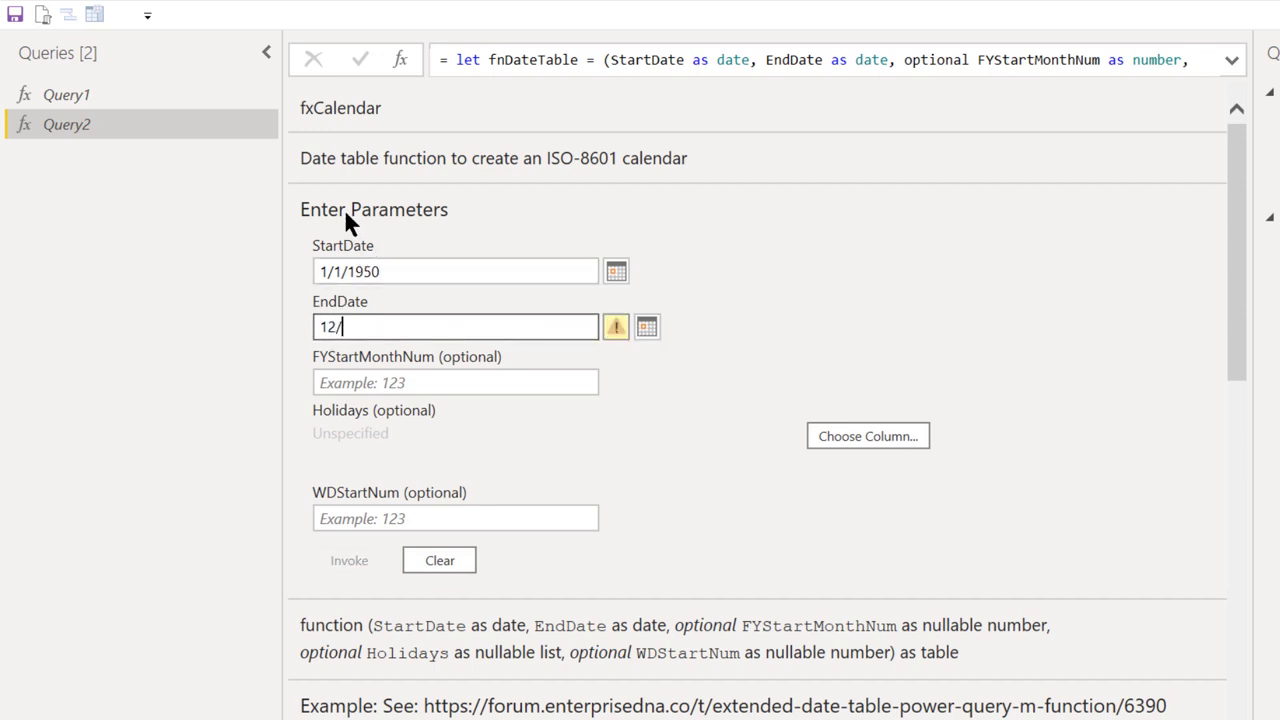
type("31")
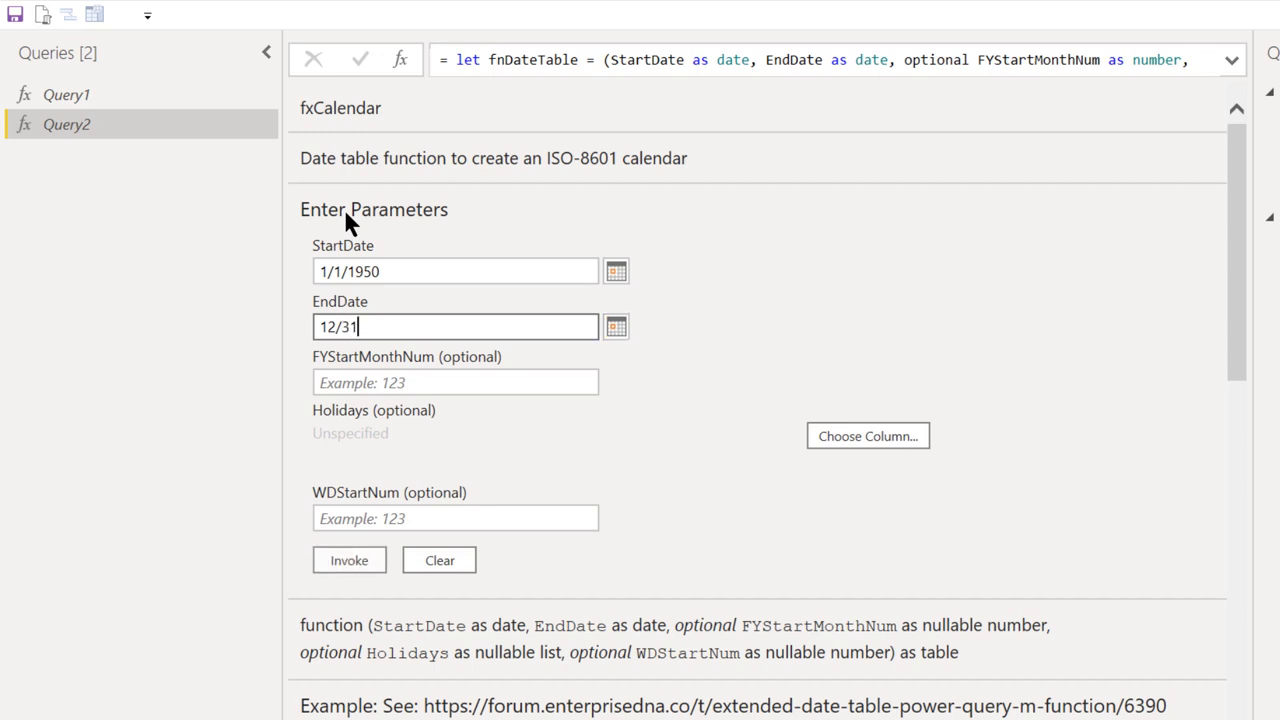
type("/1")
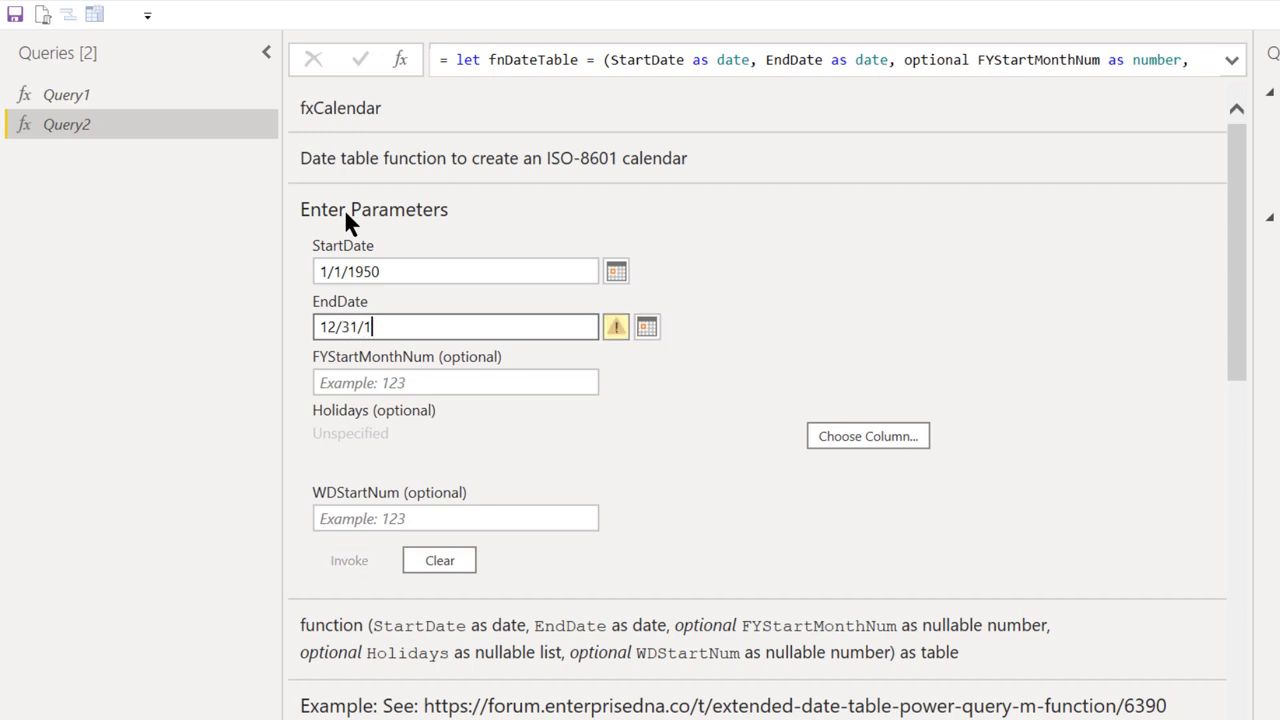
type("95")
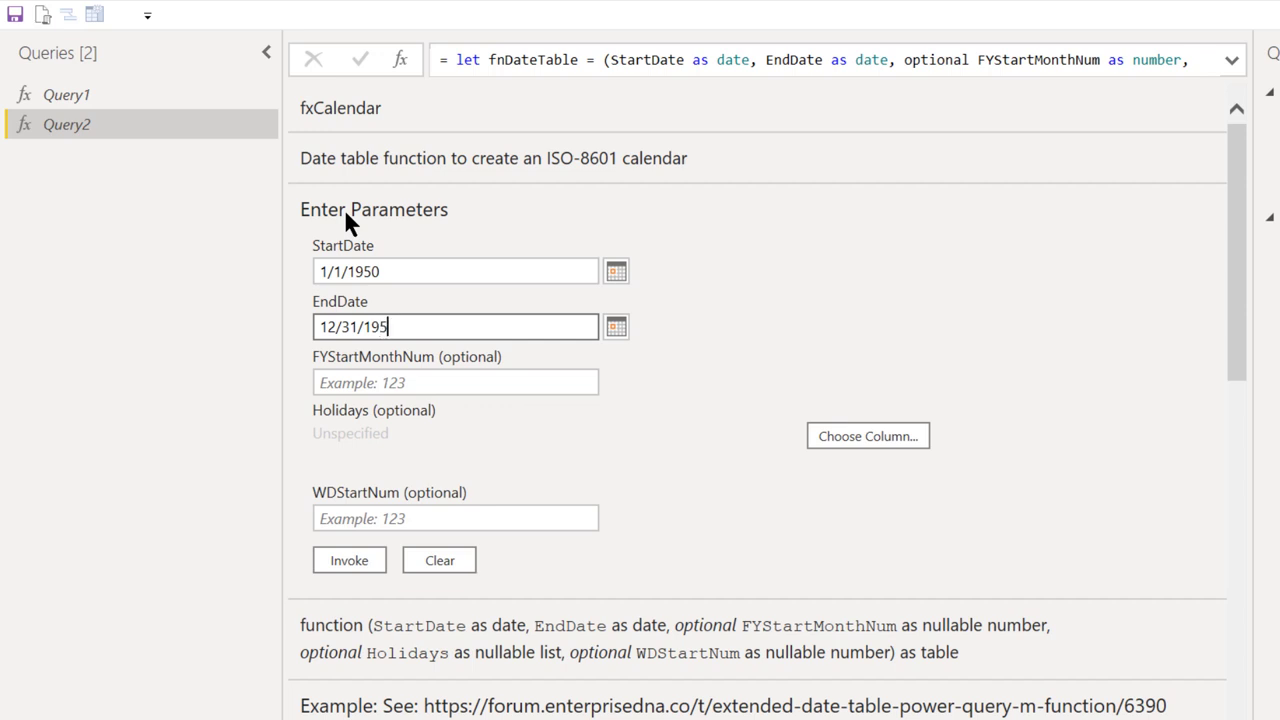
type("0")
left_click(378, 381)
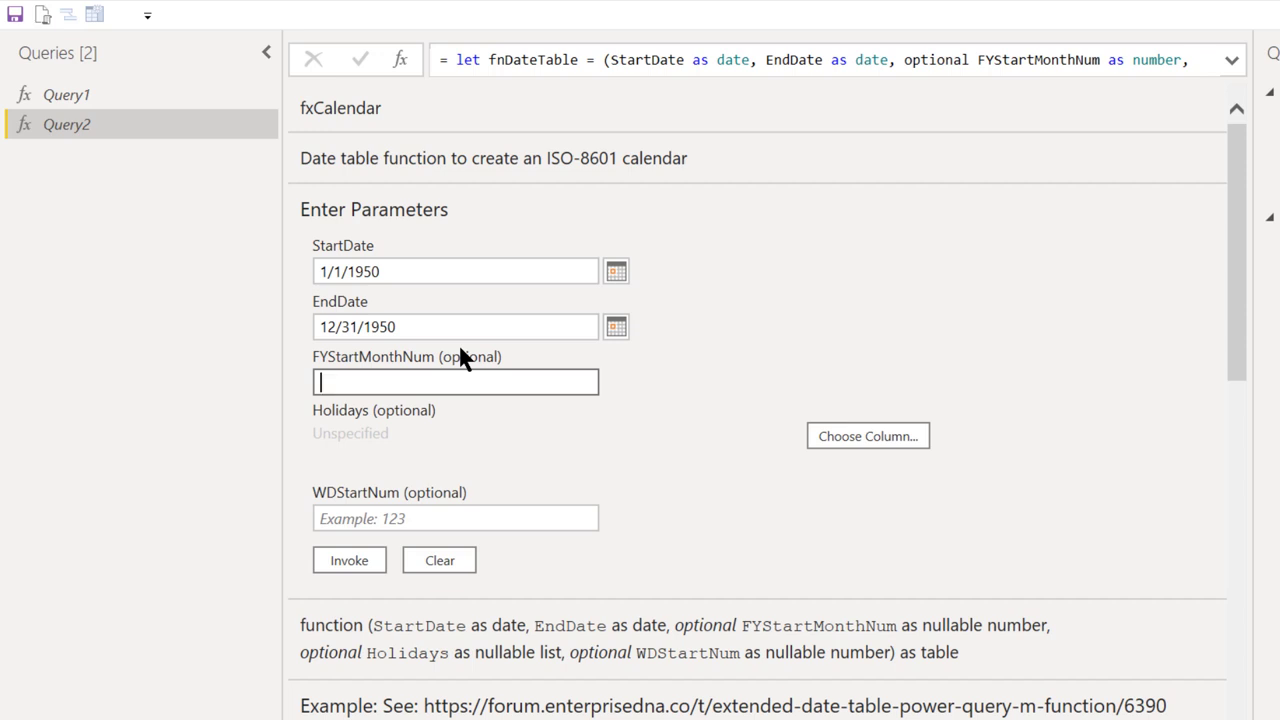
type("7")
left_click(356, 556)
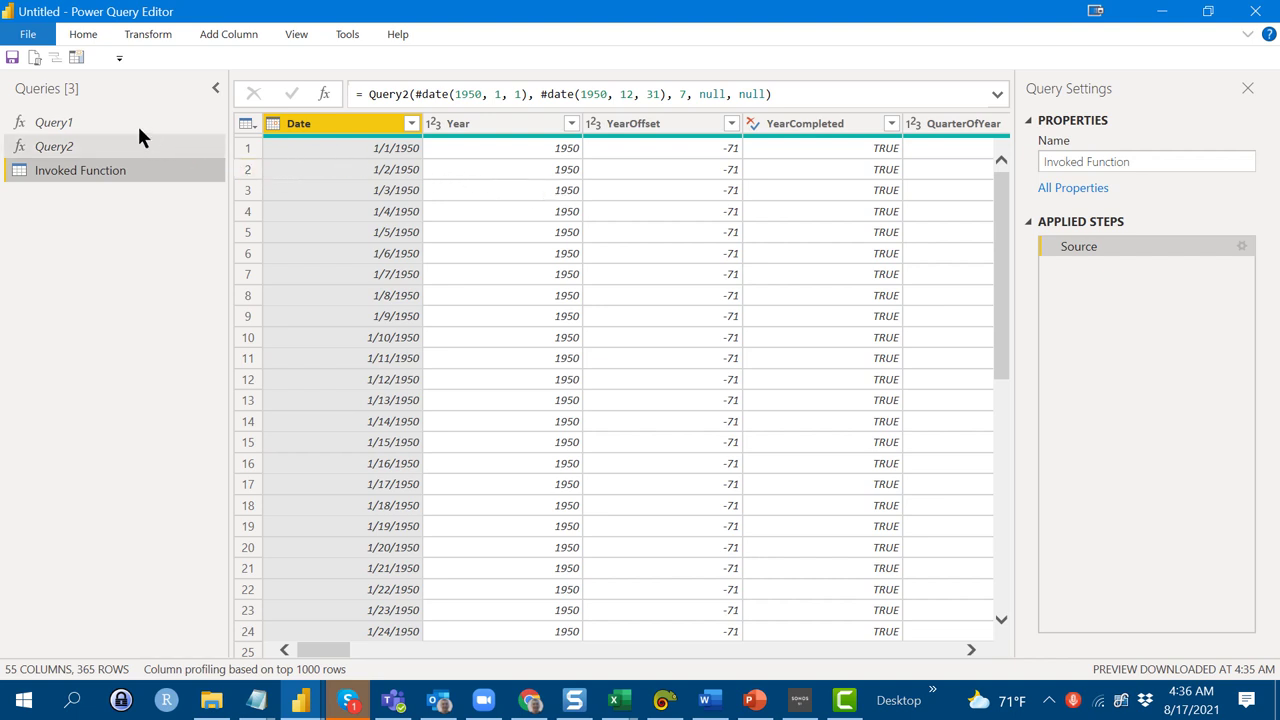
Expand the Home ribbon once the 365-row Invoked Function date table has loaded.
left_click(82, 35)
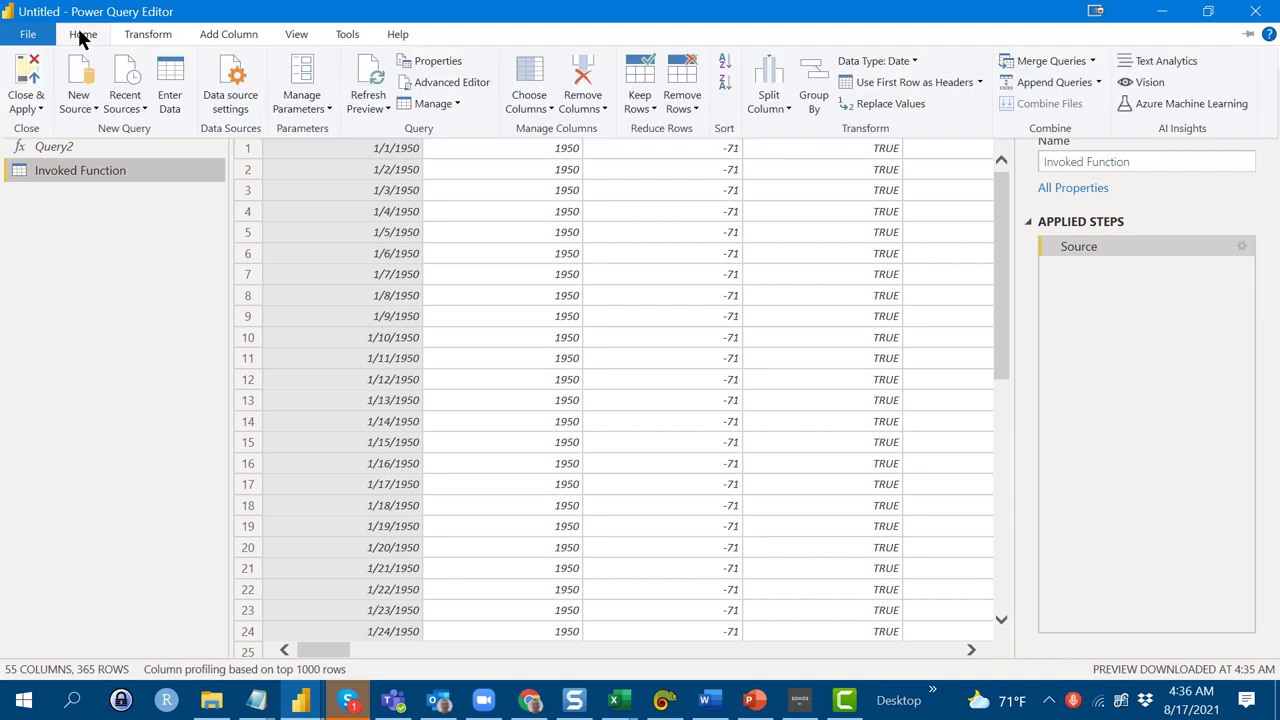
Load the Invoked Function table via Close & Apply and bring up its Mark as date table option.
left_click(28, 80)
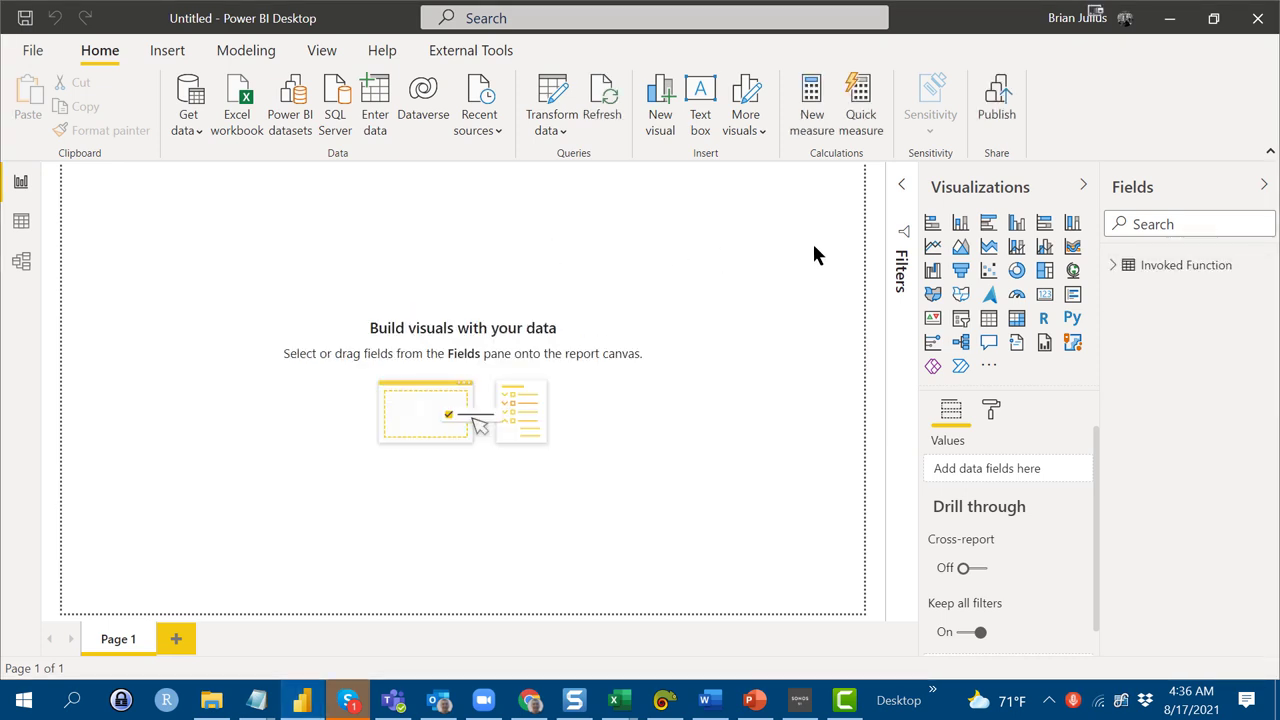
left_click(28, 222)
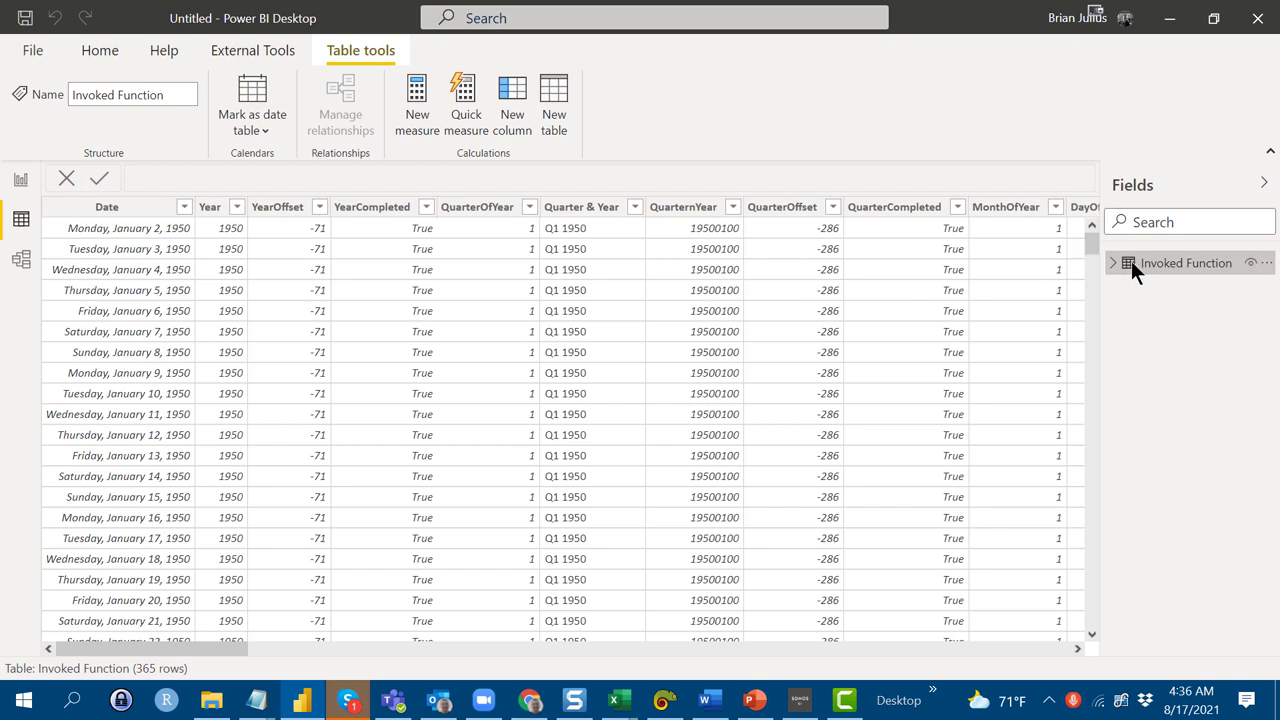
left_click(1267, 265)
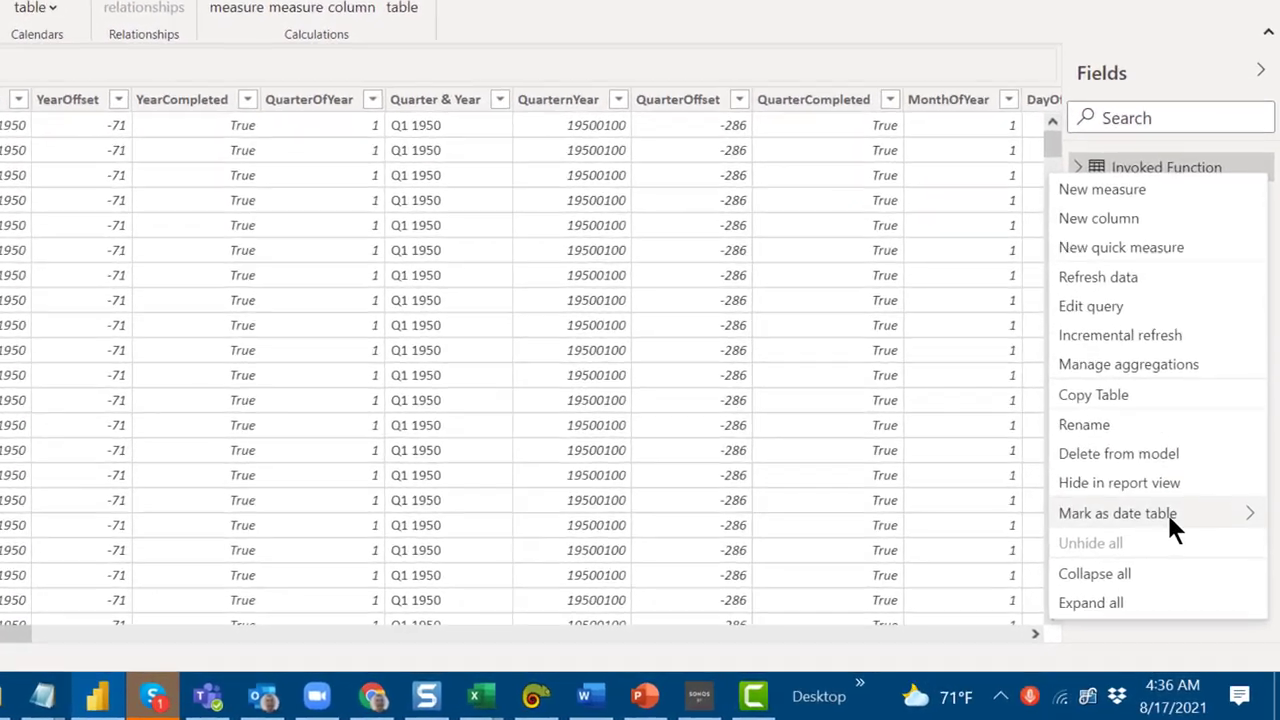
mouse_move(1182, 548)
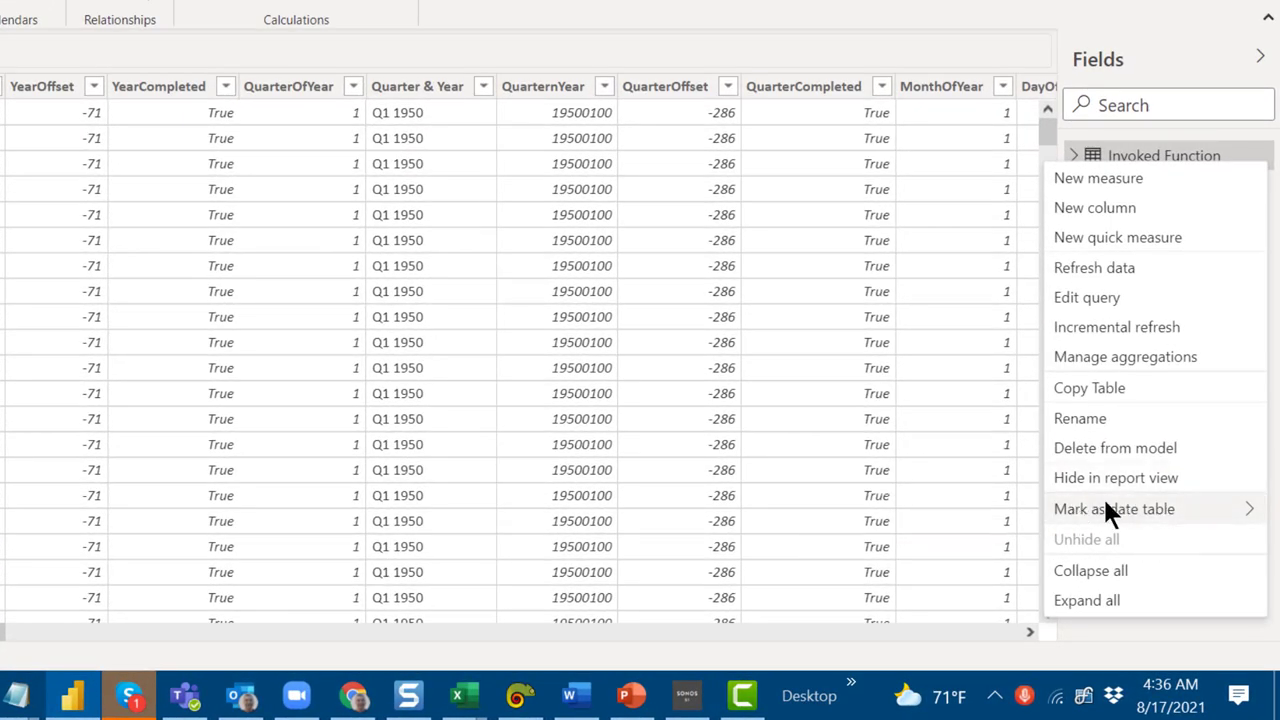
Mark Invoked Function as the date table with Date as the date column.
left_click(980, 502)
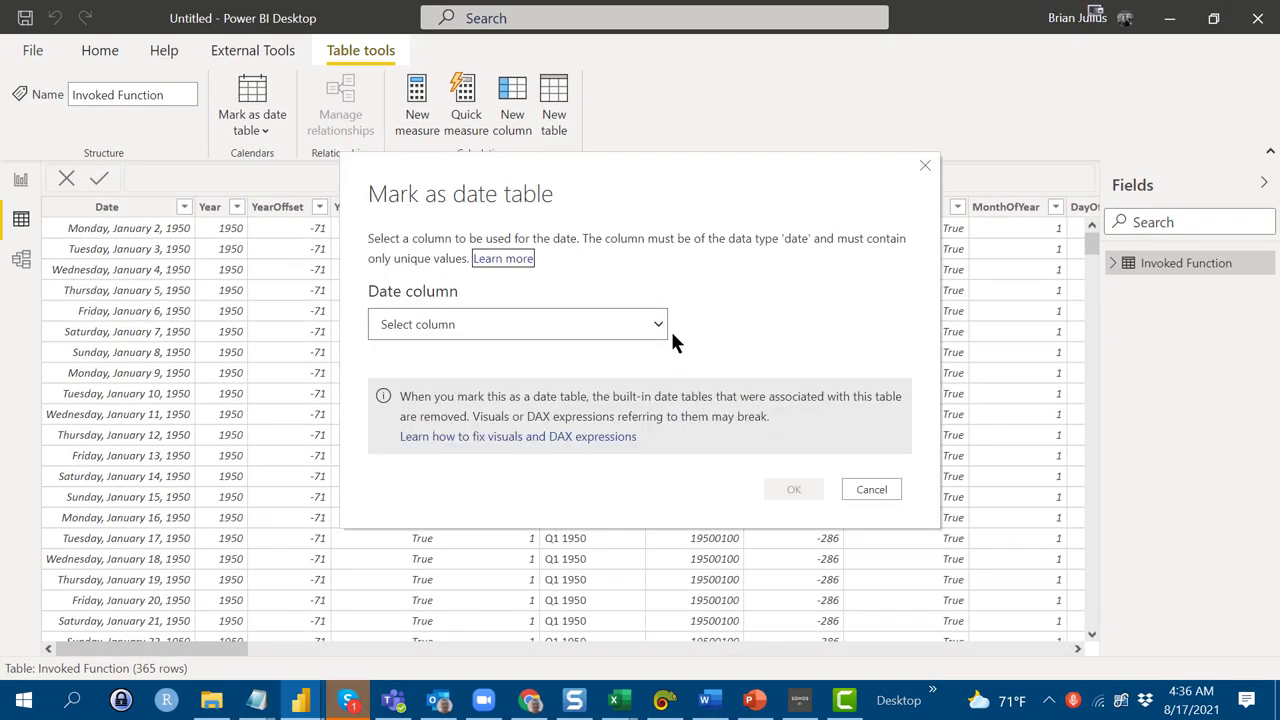
left_click(659, 322)
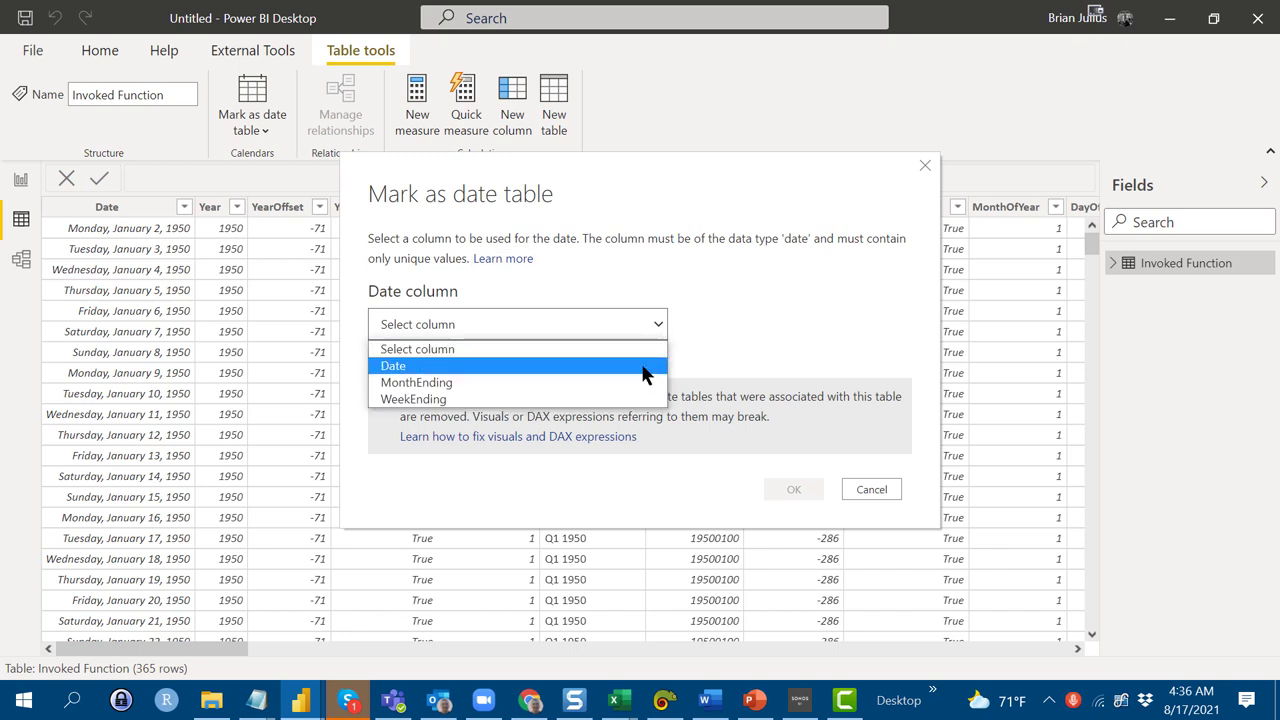
left_click(644, 367)
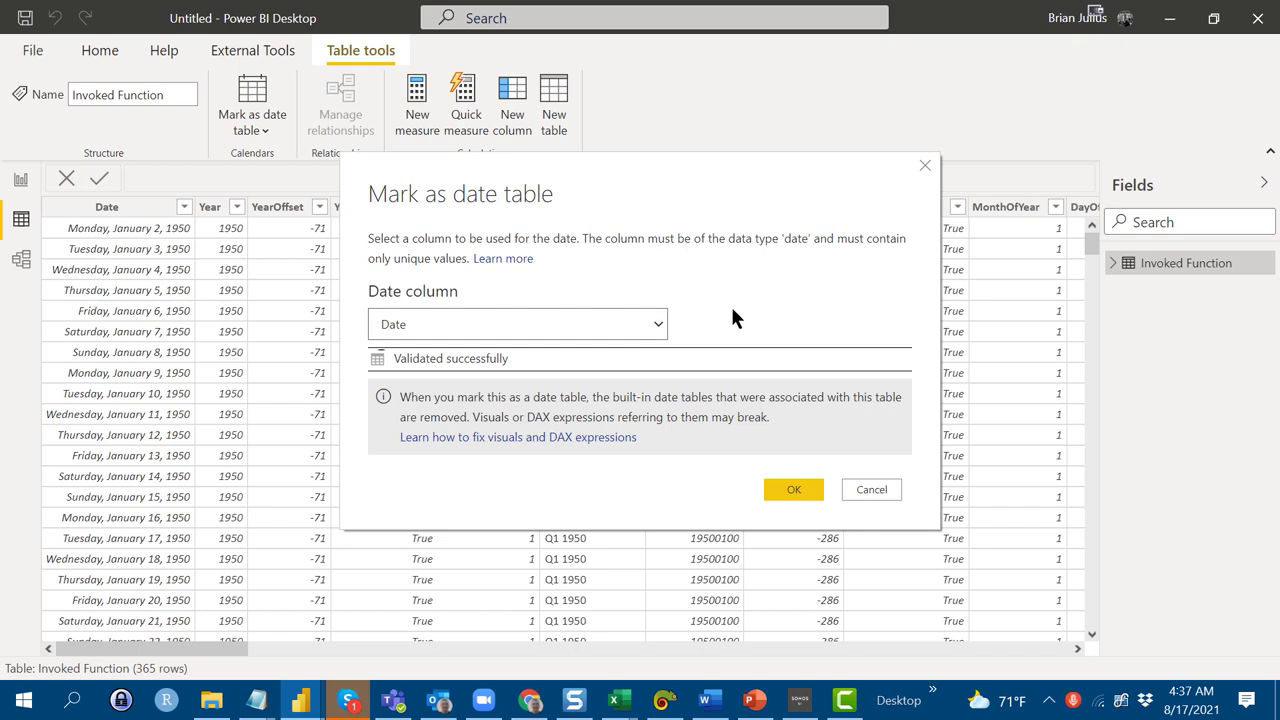
left_click(775, 488)
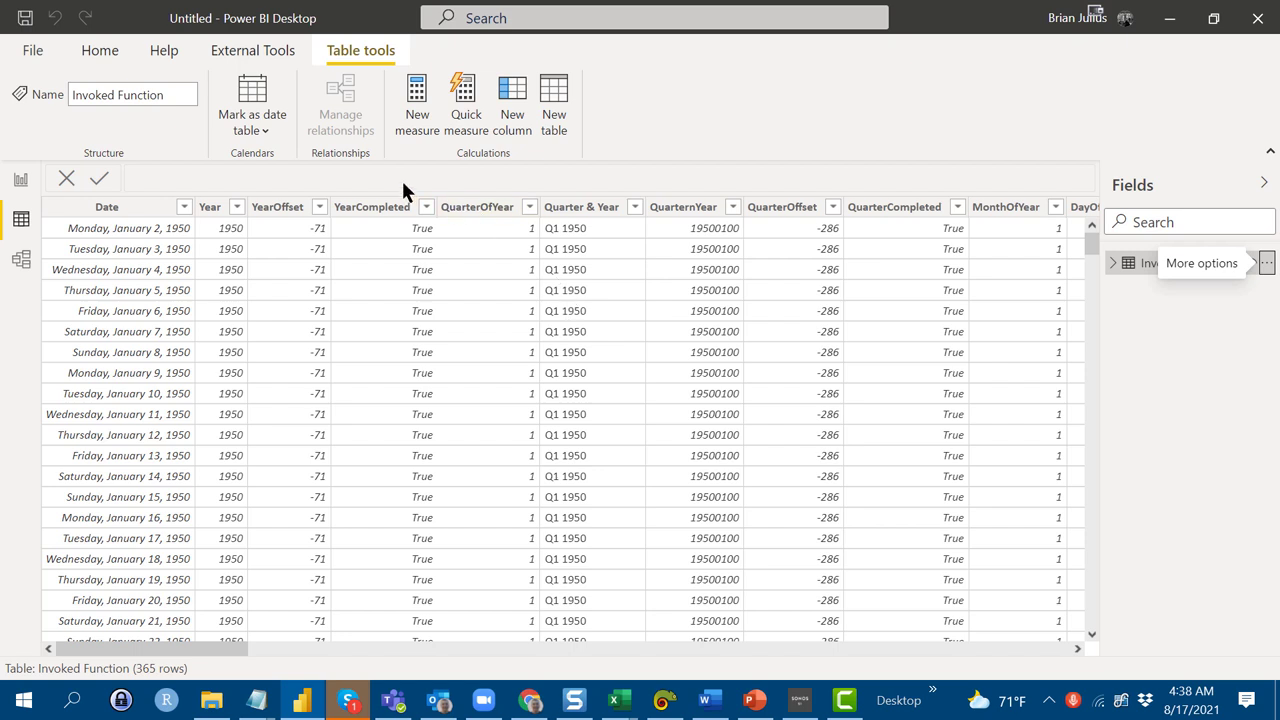
left_click(101, 55)
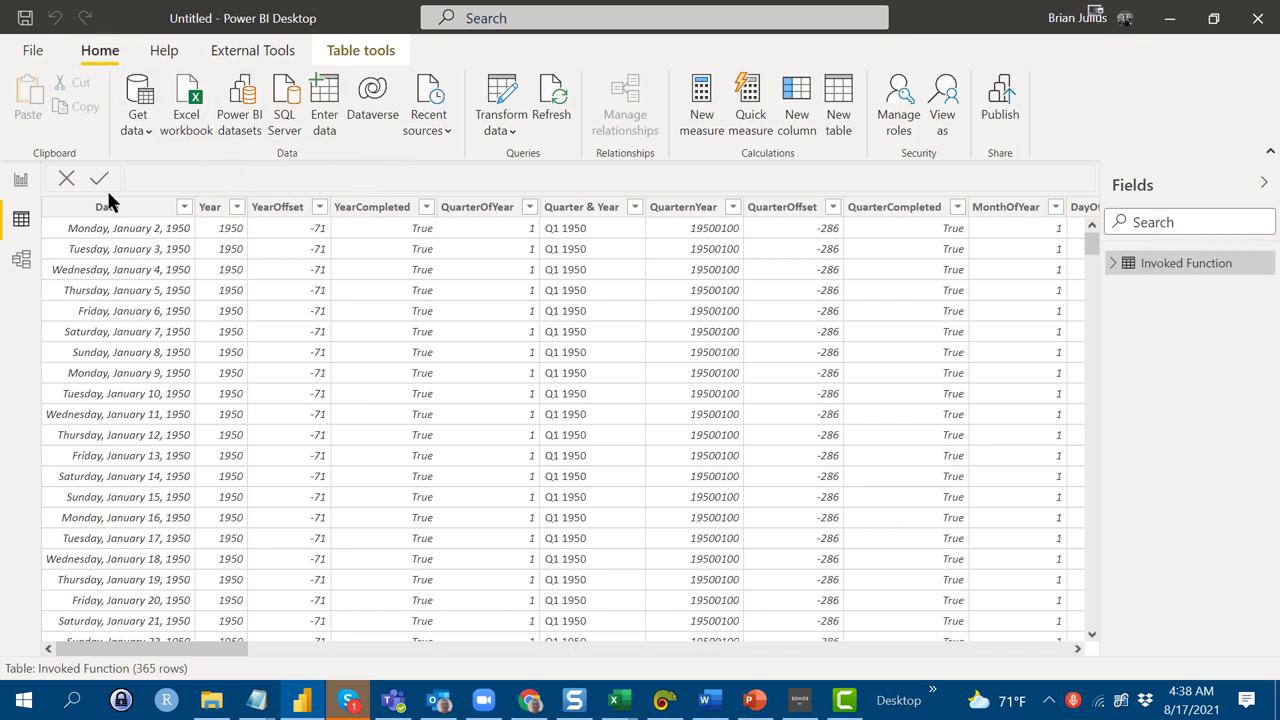
left_click(20, 182)
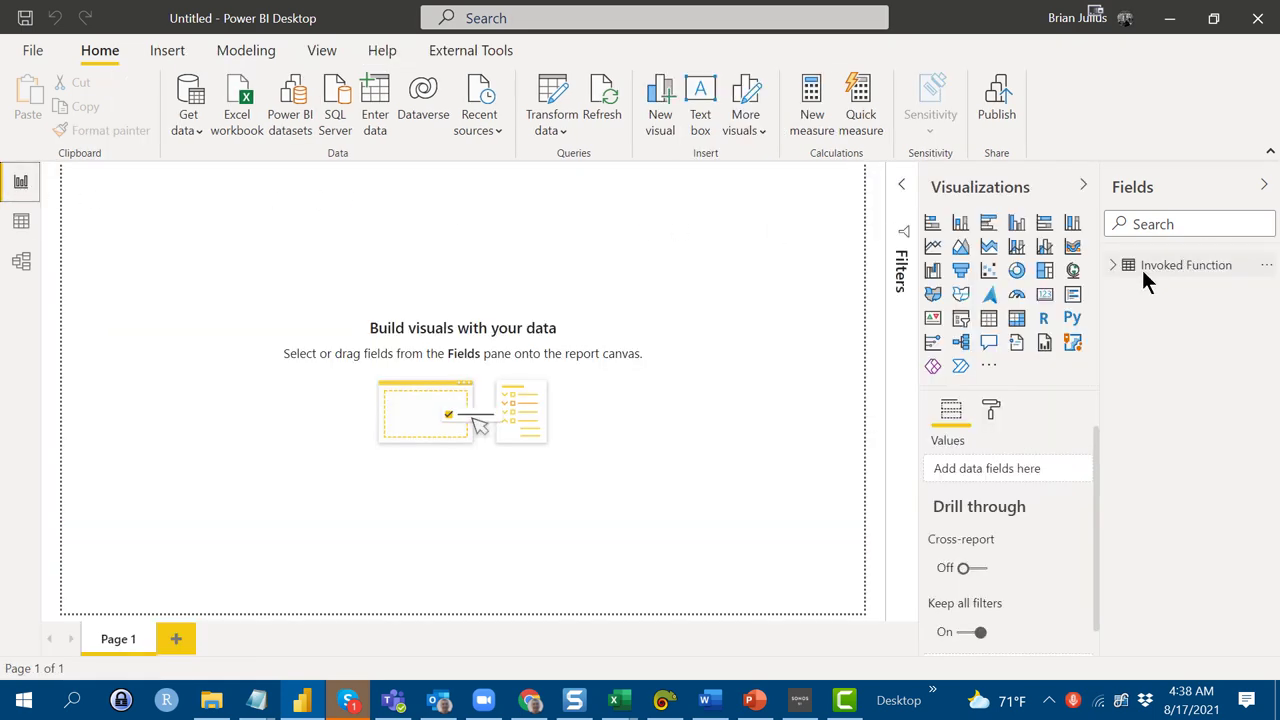
left_click(1112, 266)
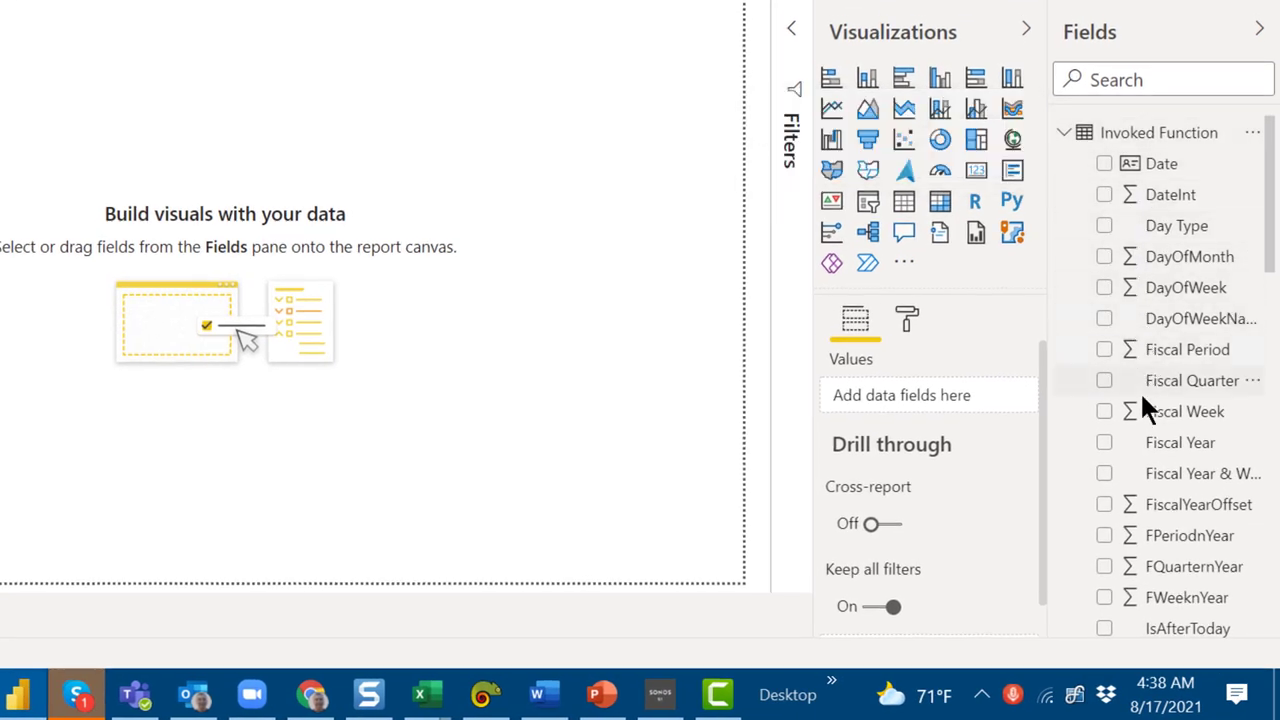
left_click(1160, 536)
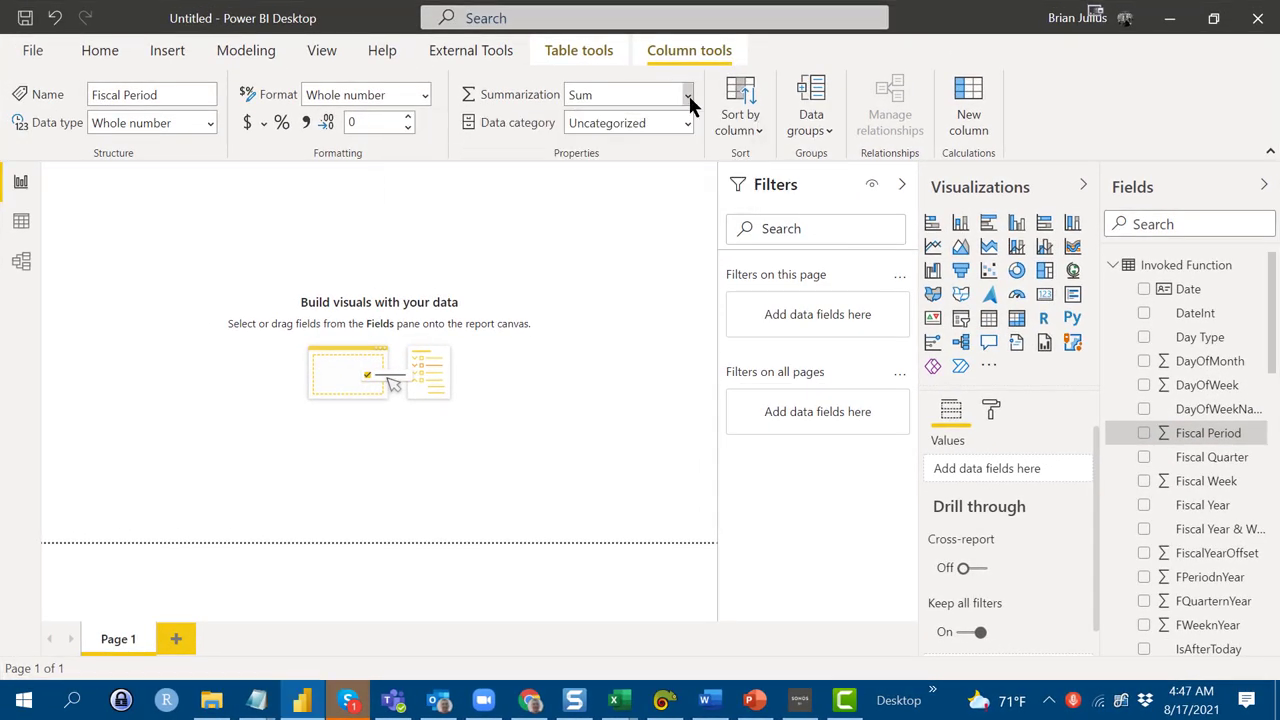
left_click(688, 94)
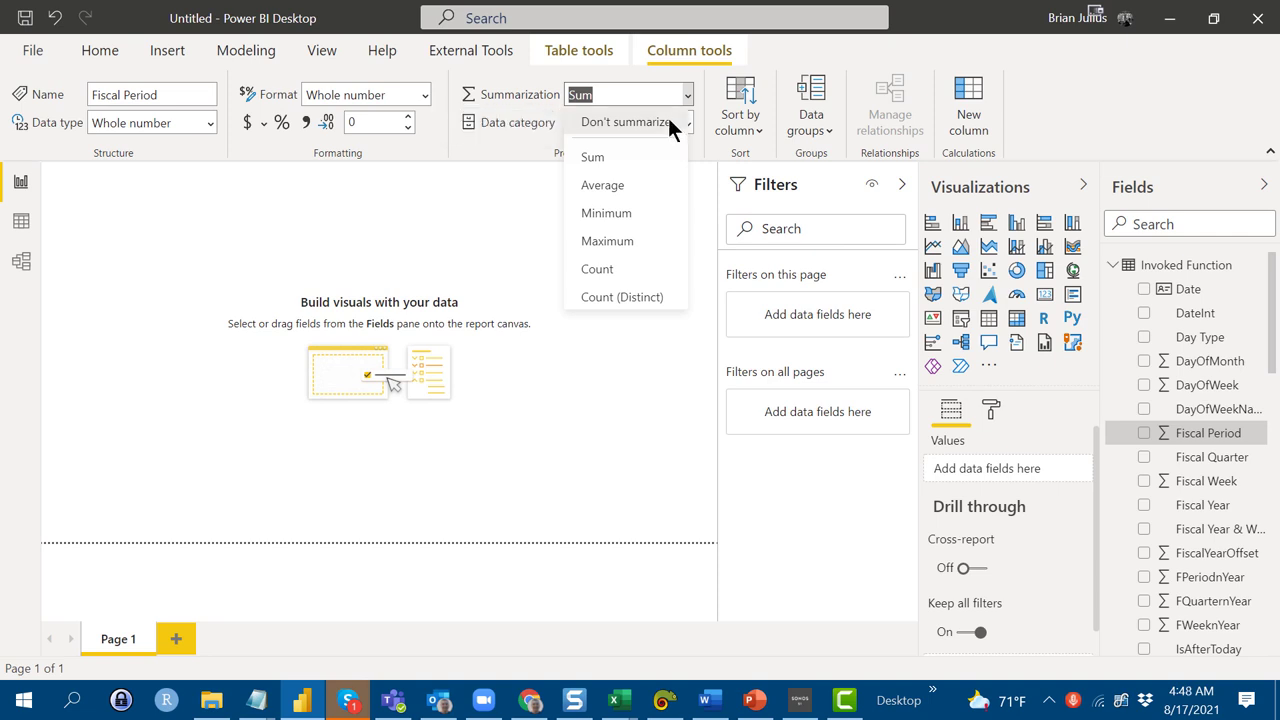
left_click(671, 121)
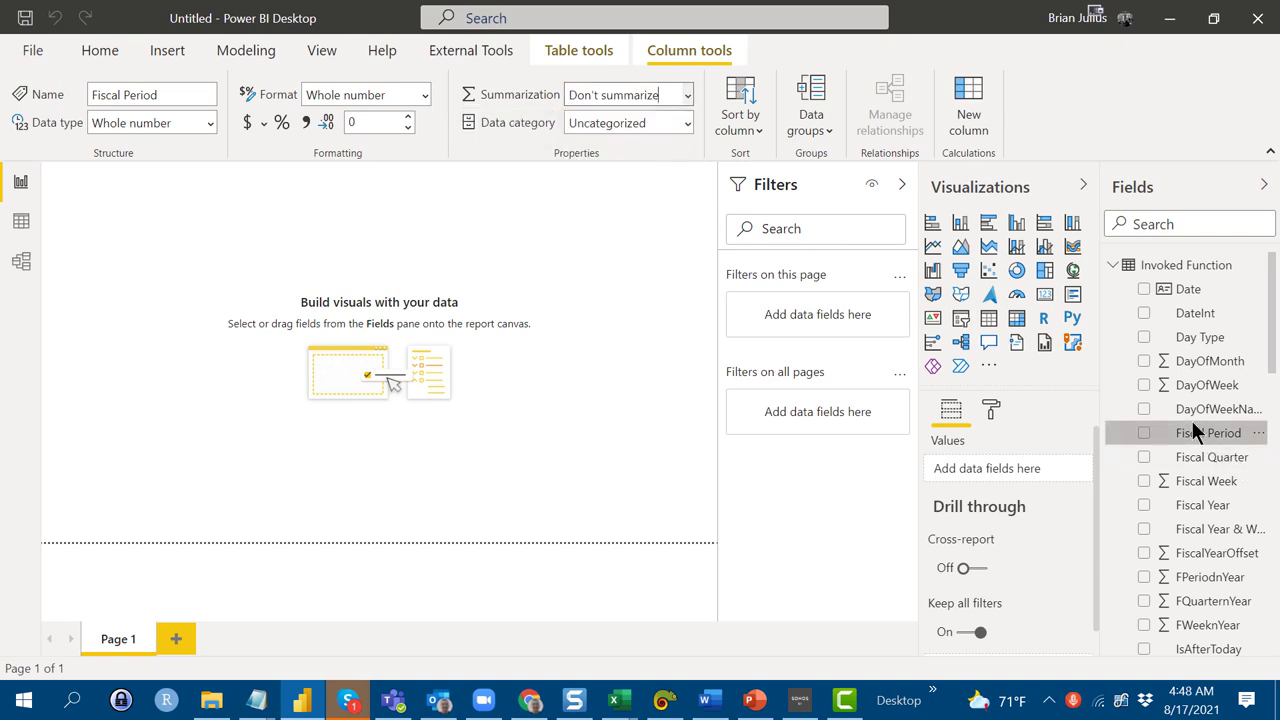
scroll(1195, 420, "down", 8)
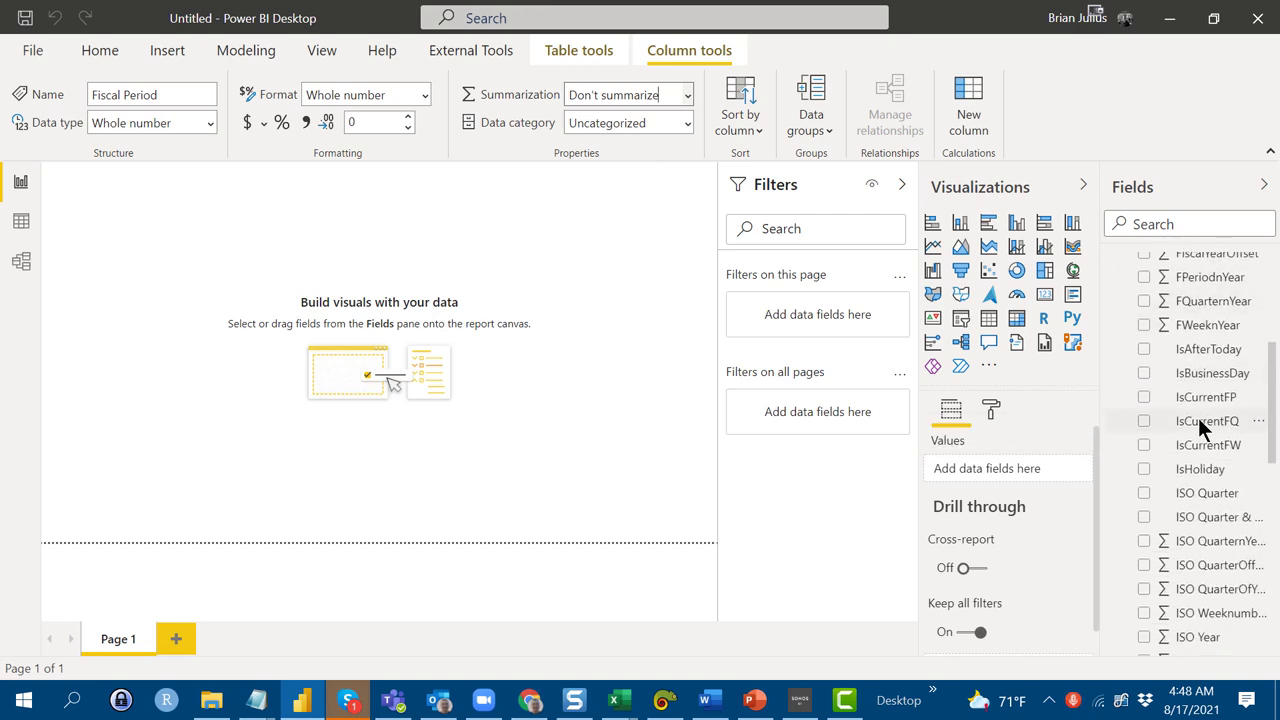
scroll(1205, 427, "down", 5)
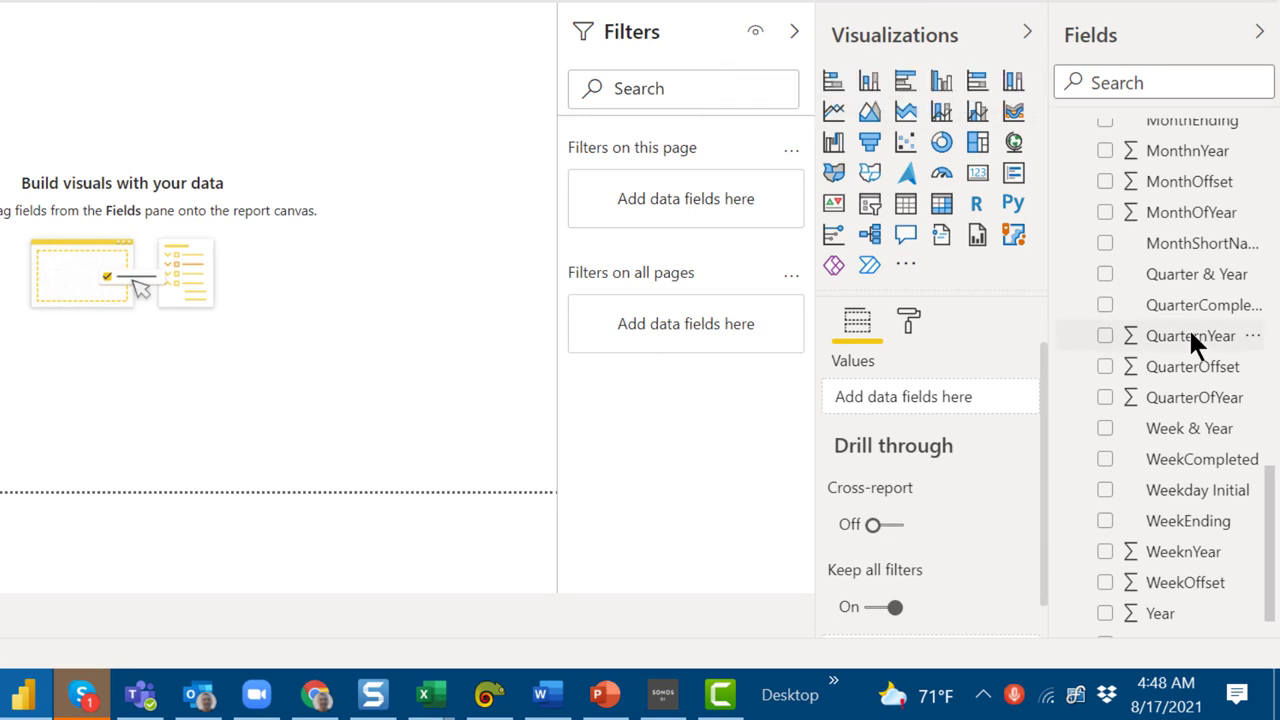
scroll(1196, 325, "up", 2)
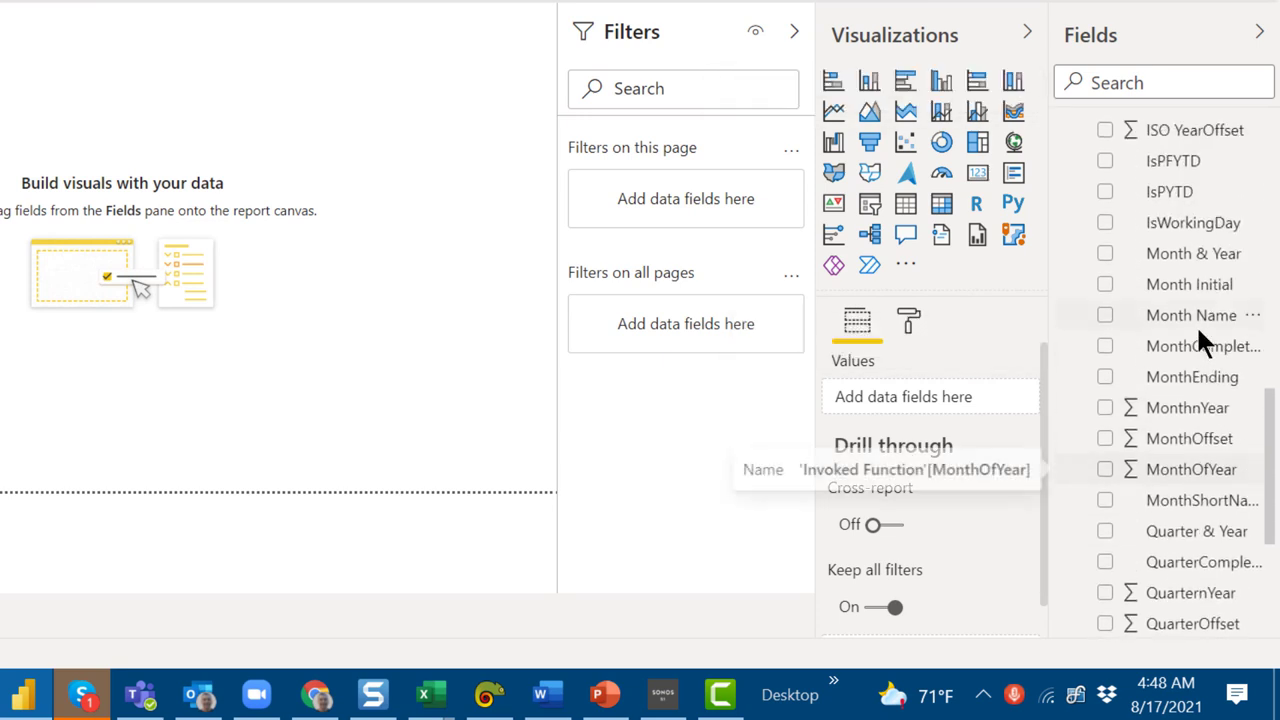
scroll(1196, 325, "up", 2)
scroll(1197, 329, "up", 1)
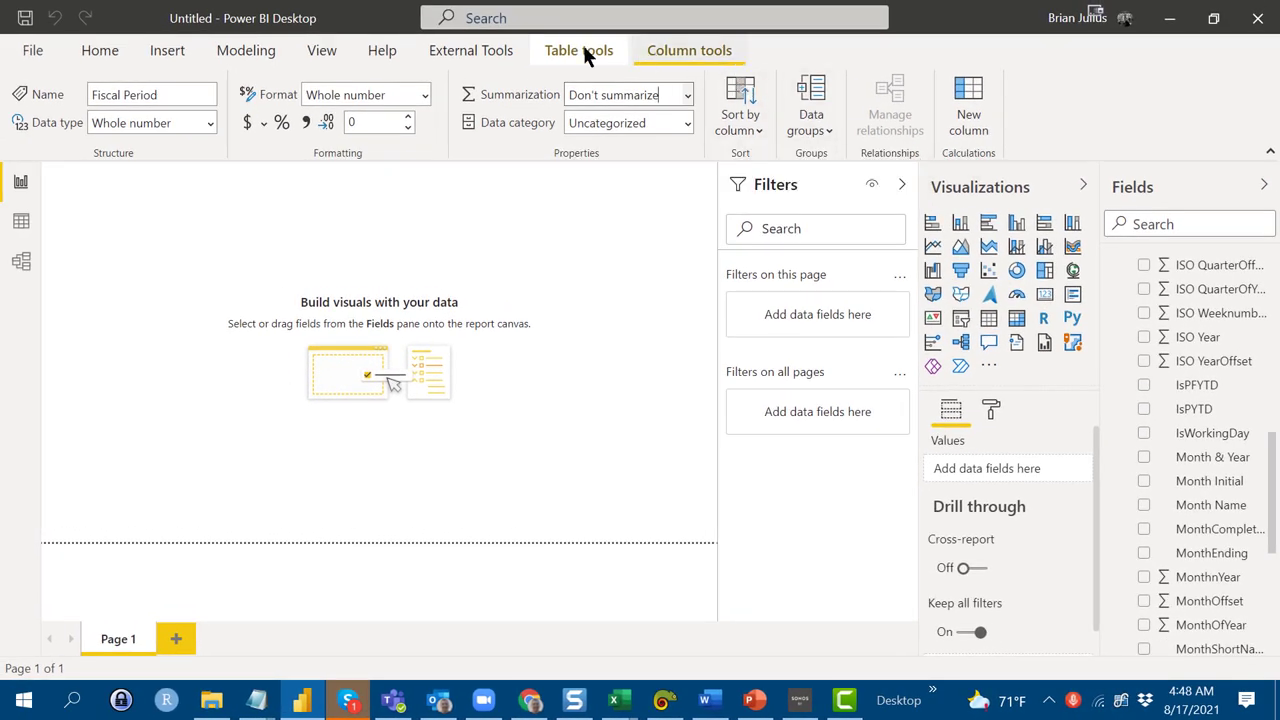
Launch Tabular Editor 3 from External Tools and dismiss the Power BI Desktop warning.
left_click(493, 55)
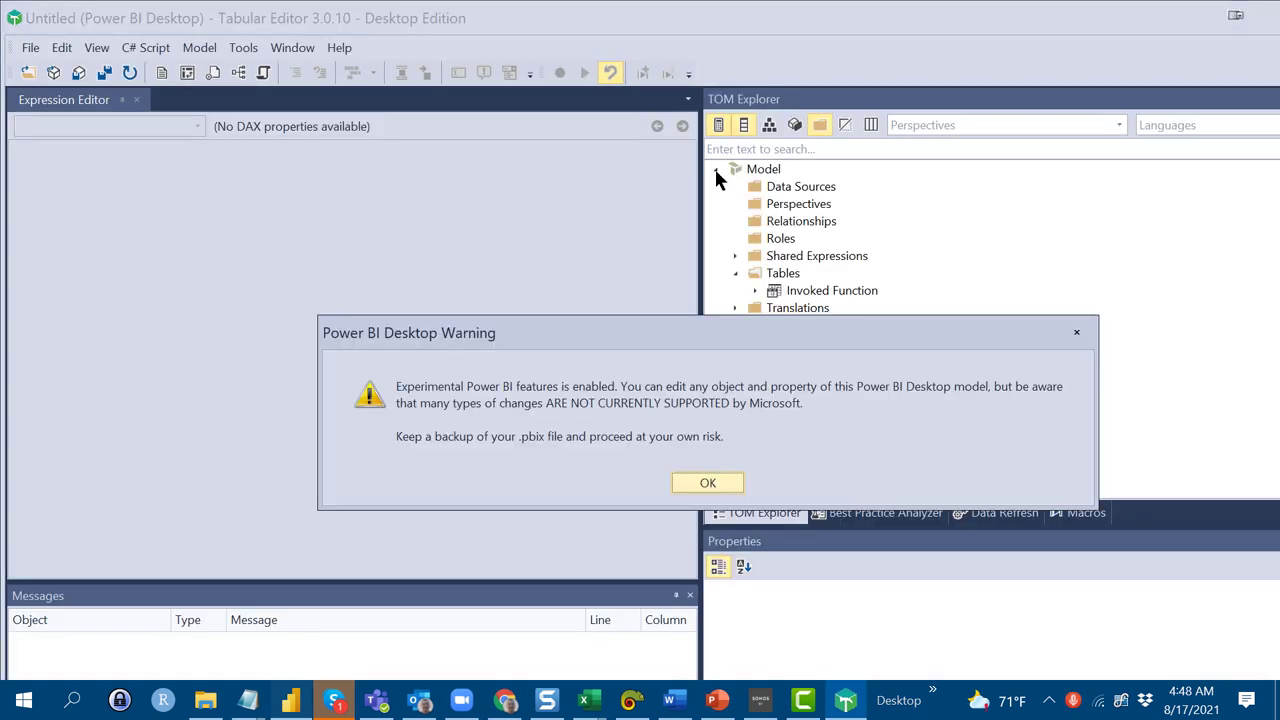
left_click(734, 481)
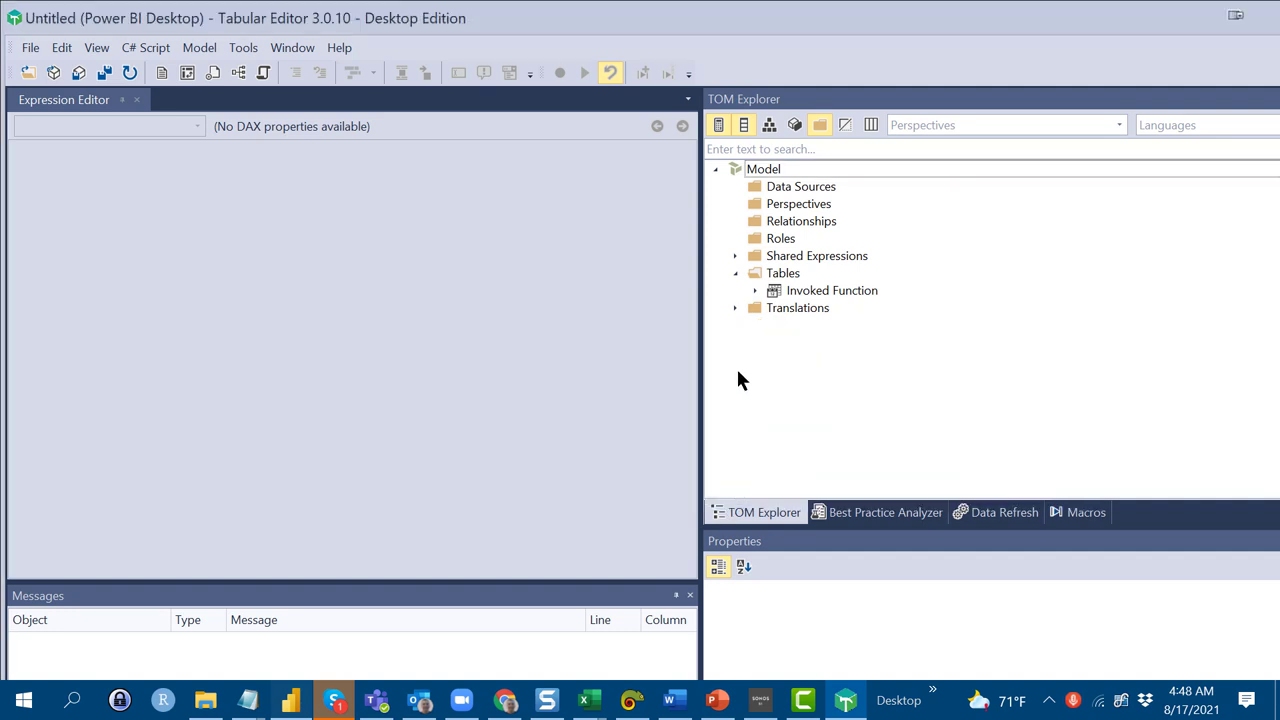
Open the C# script of macro 18, Turn off Summarization for Entire Model, from the Macros list.
left_click(1100, 514)
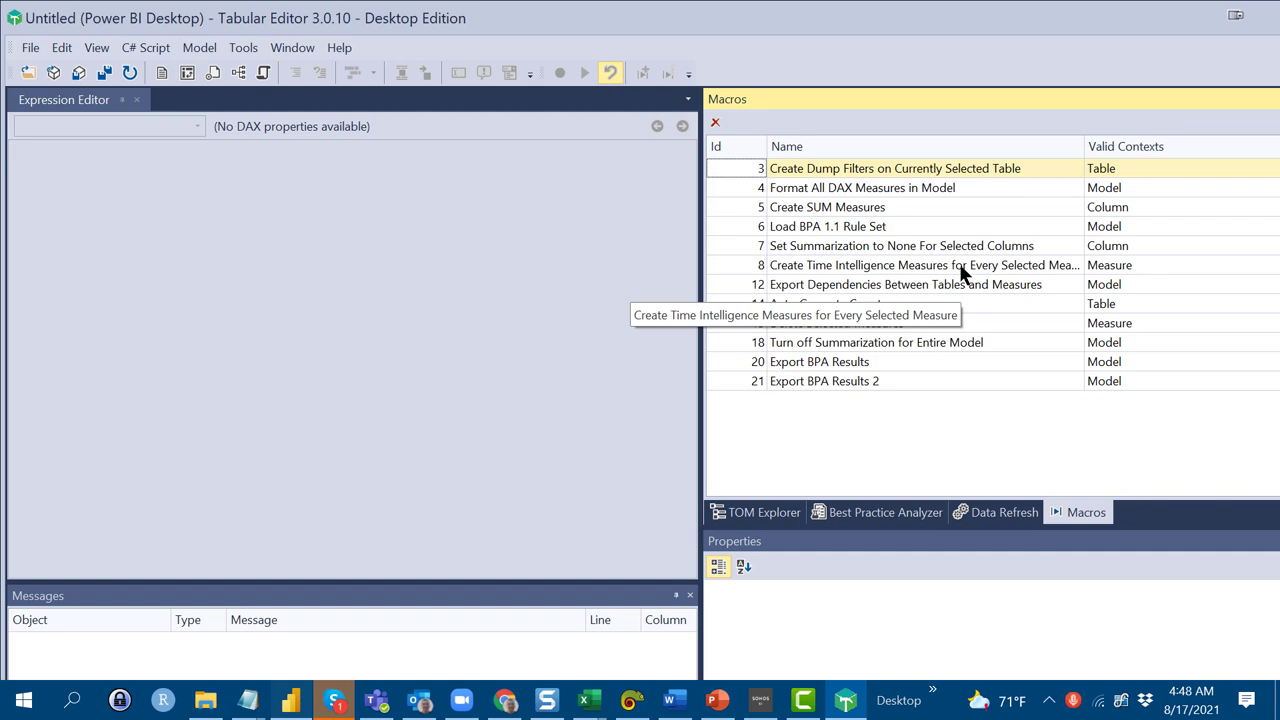
left_click(936, 342)
double_click(936, 342)
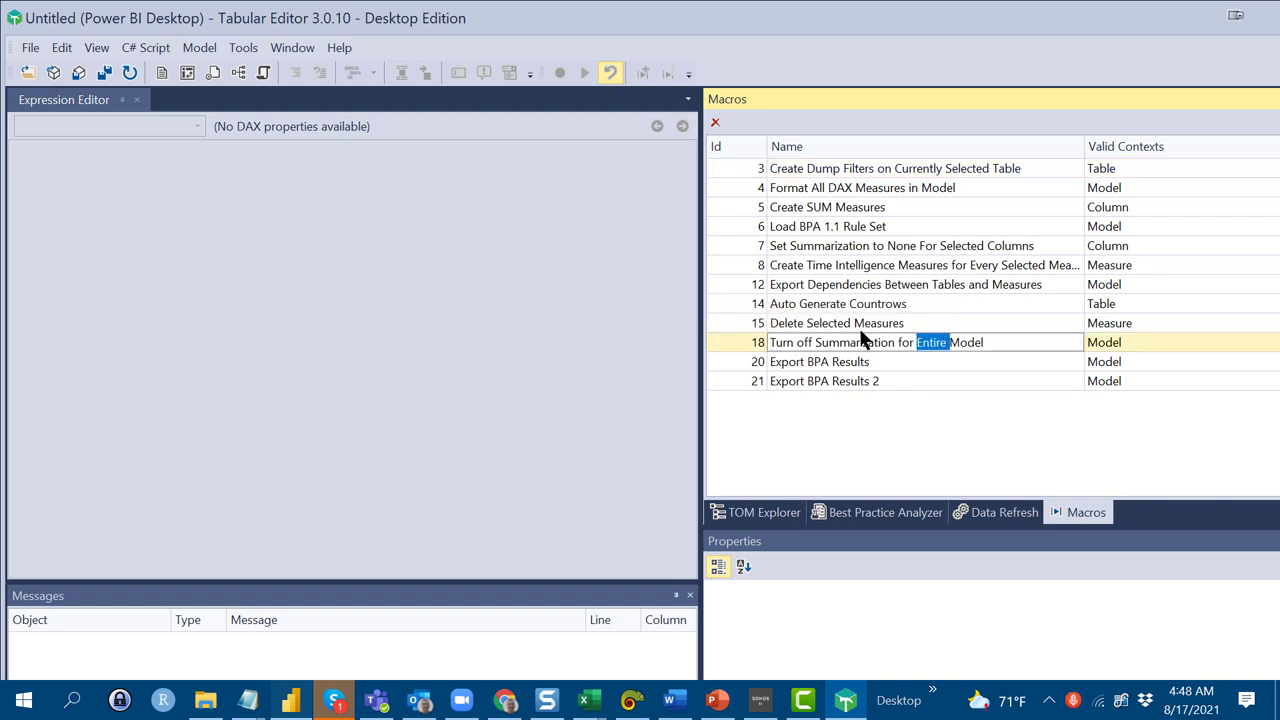
left_click(739, 347)
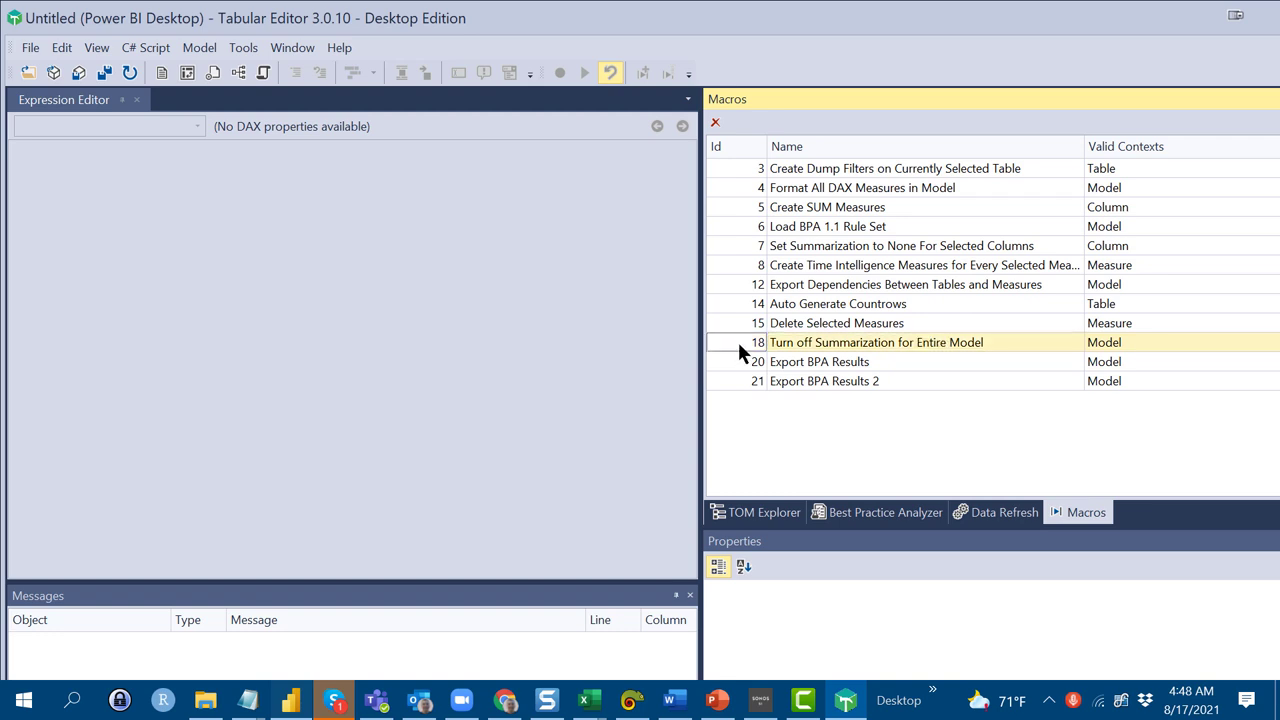
double_click(738, 342)
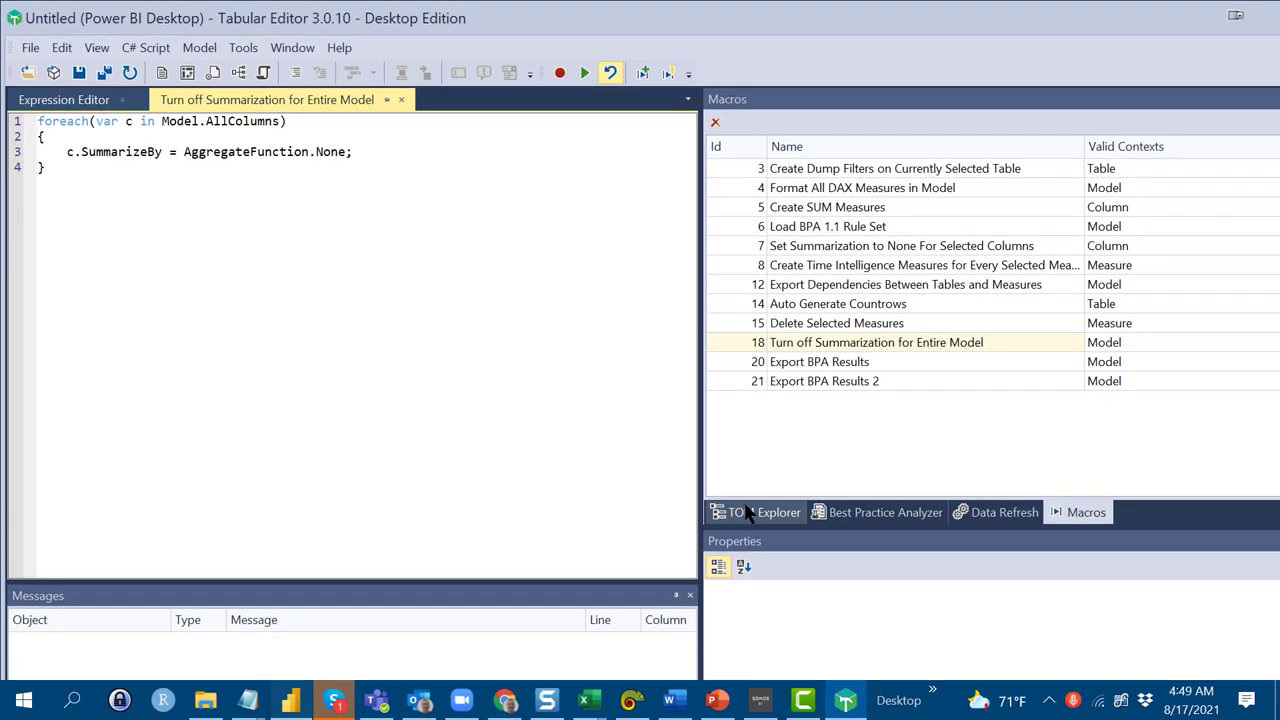
Run Turn off Summarization for Entire Model on the whole model and save with Ctrl+S.
left_click(995, 672)
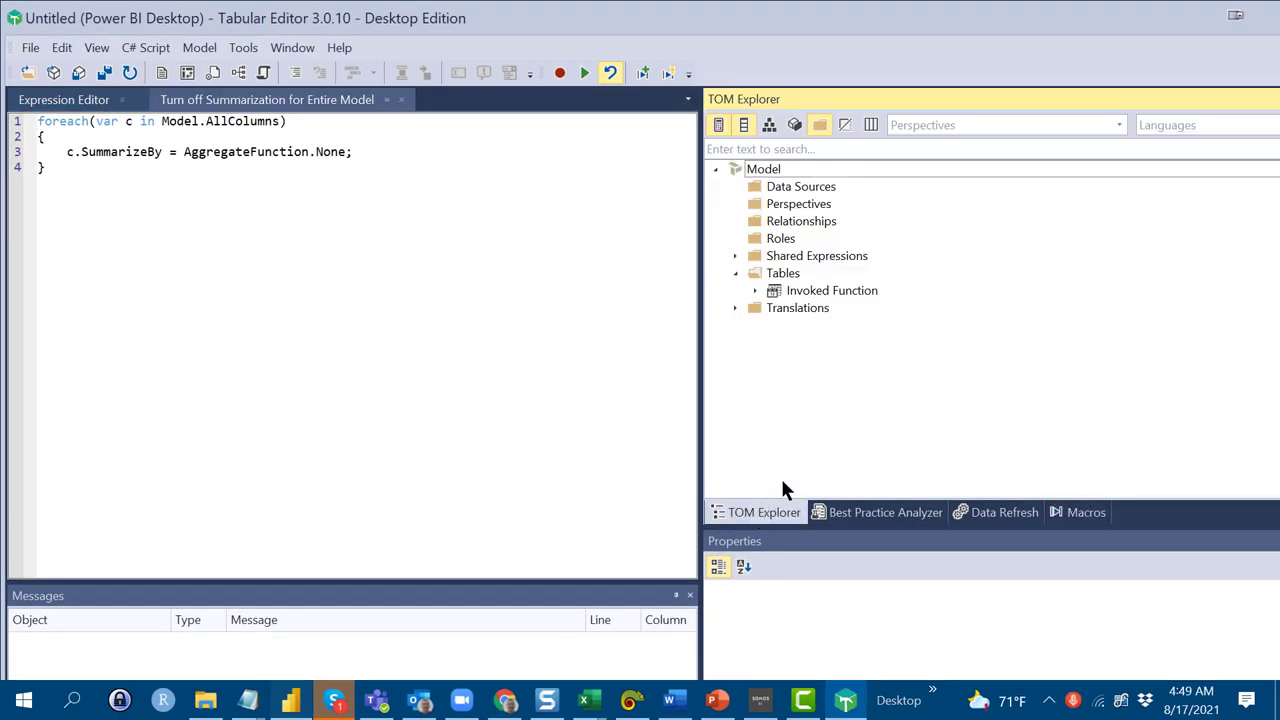
left_click(811, 171)
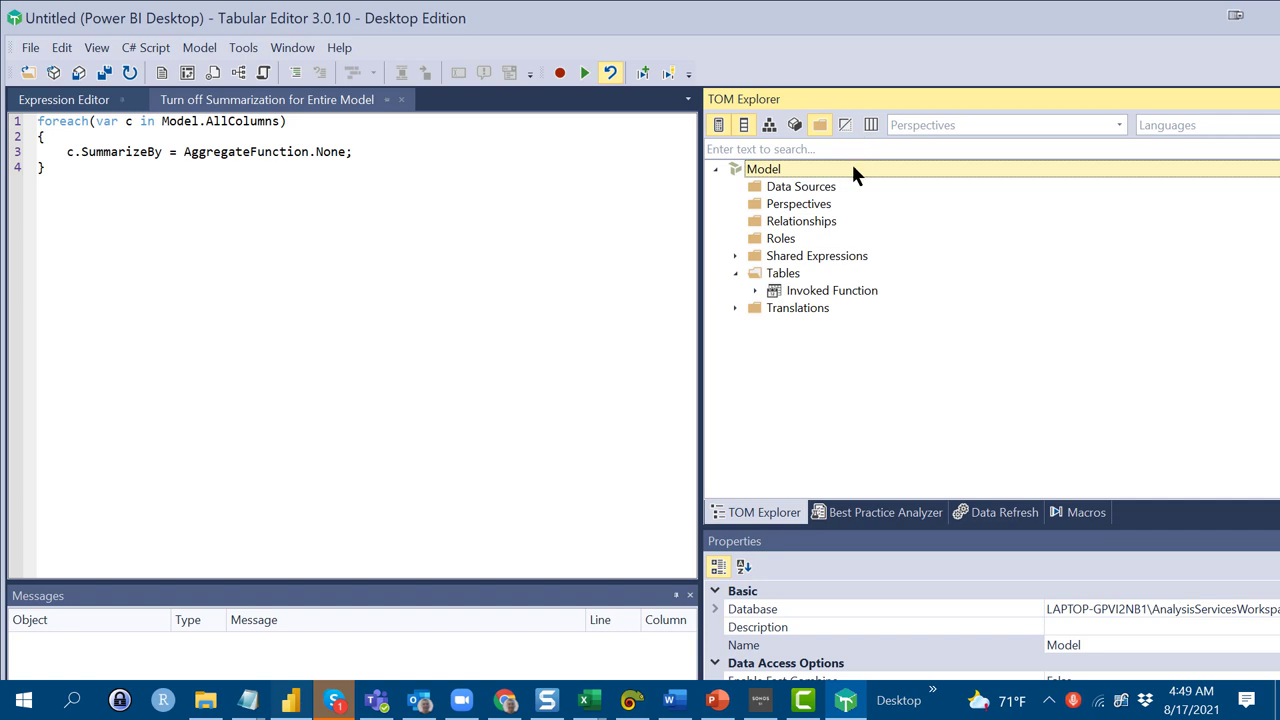
right_click(853, 169)
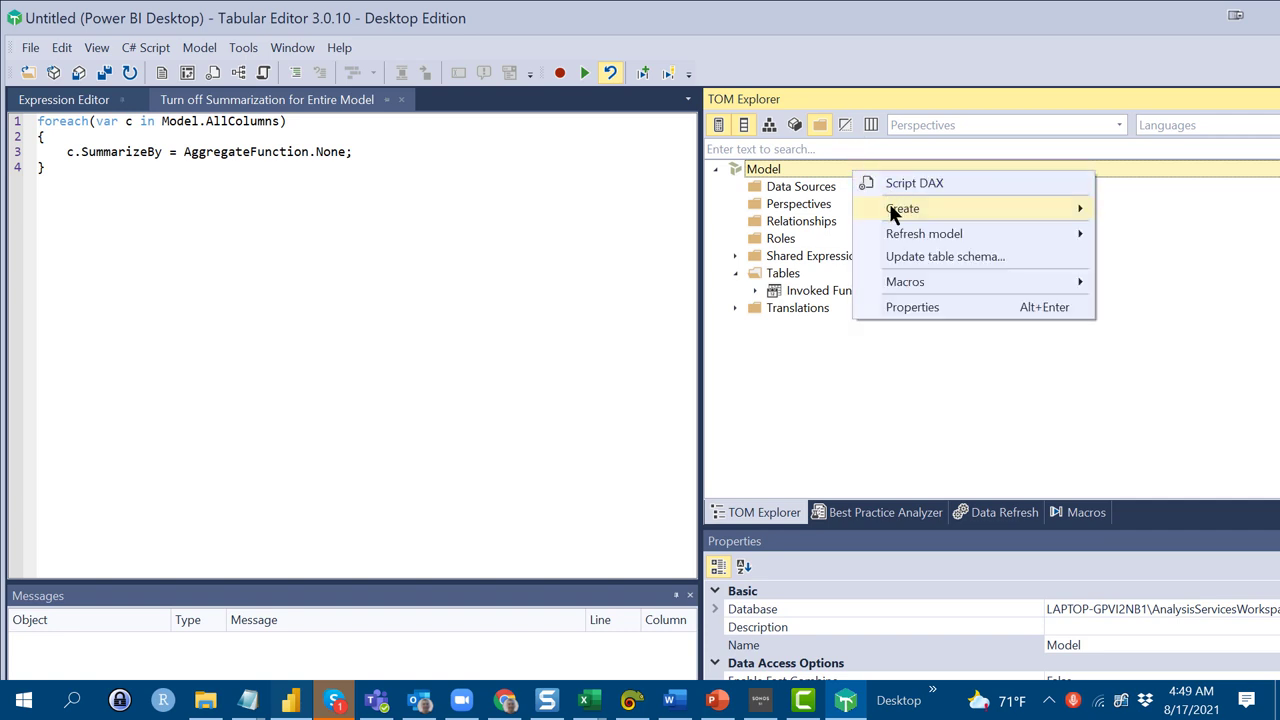
mouse_move(895, 280)
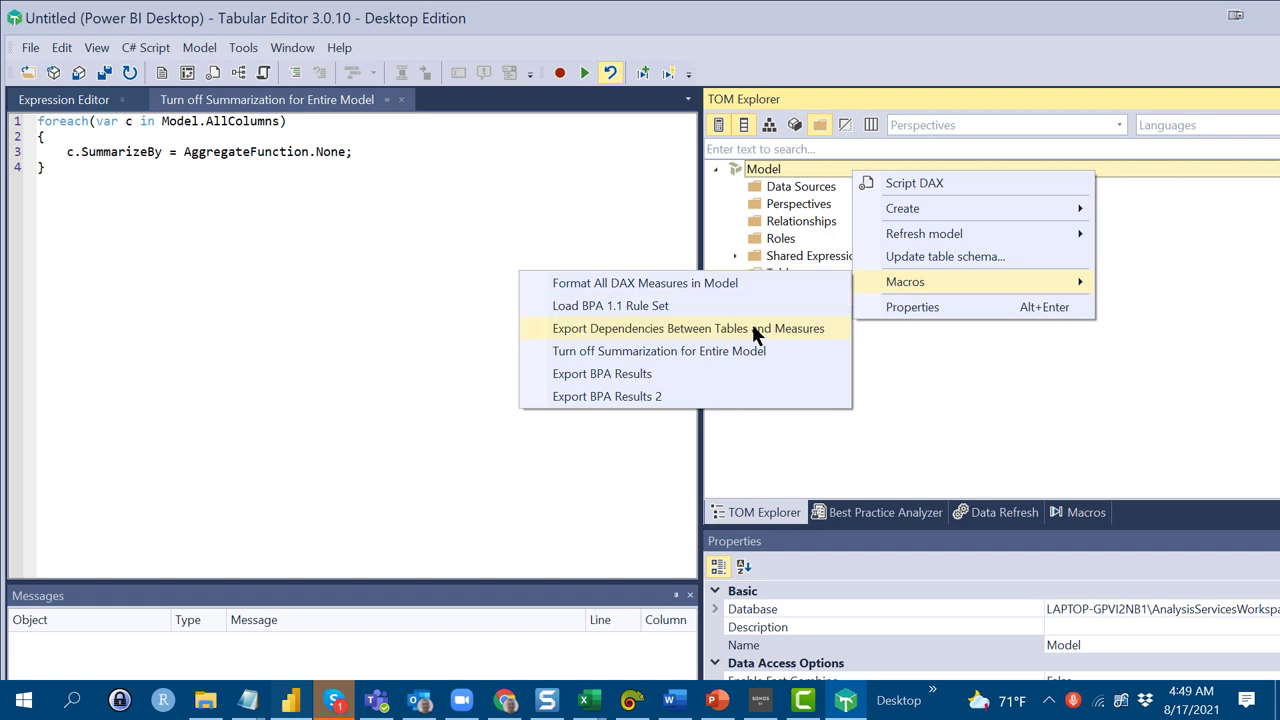
left_click(748, 352)
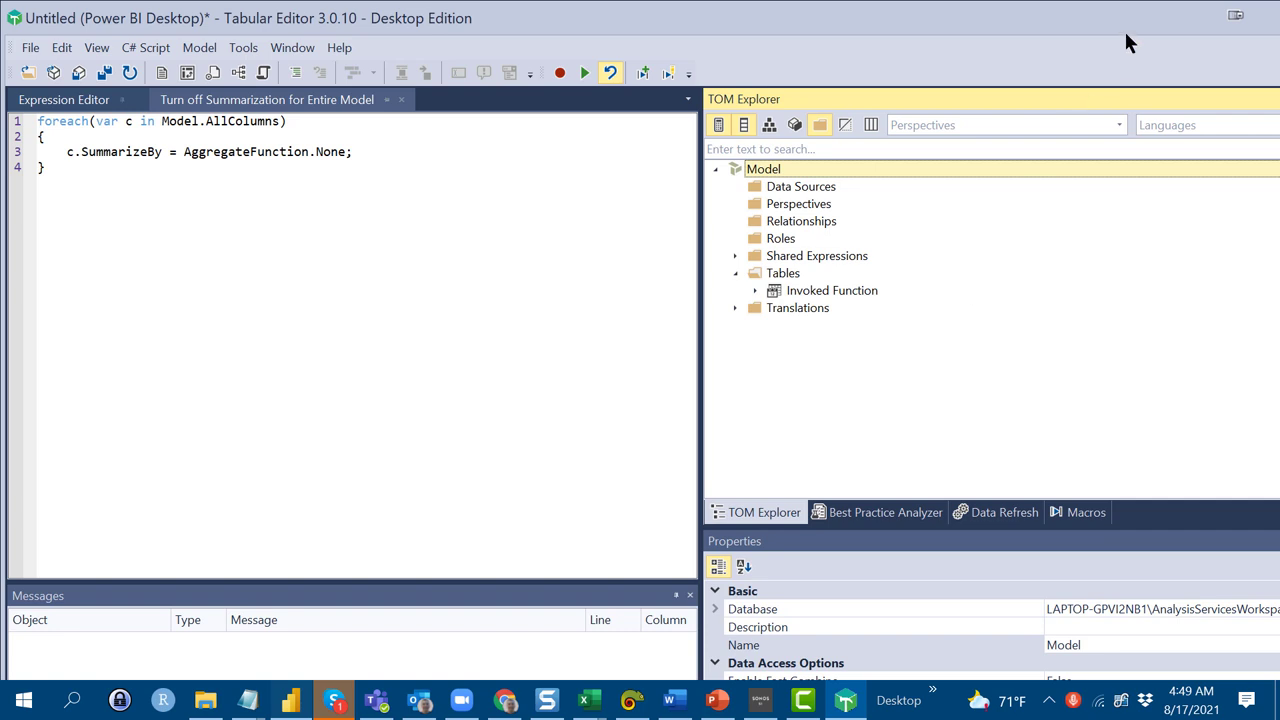
key("ctrl+s")
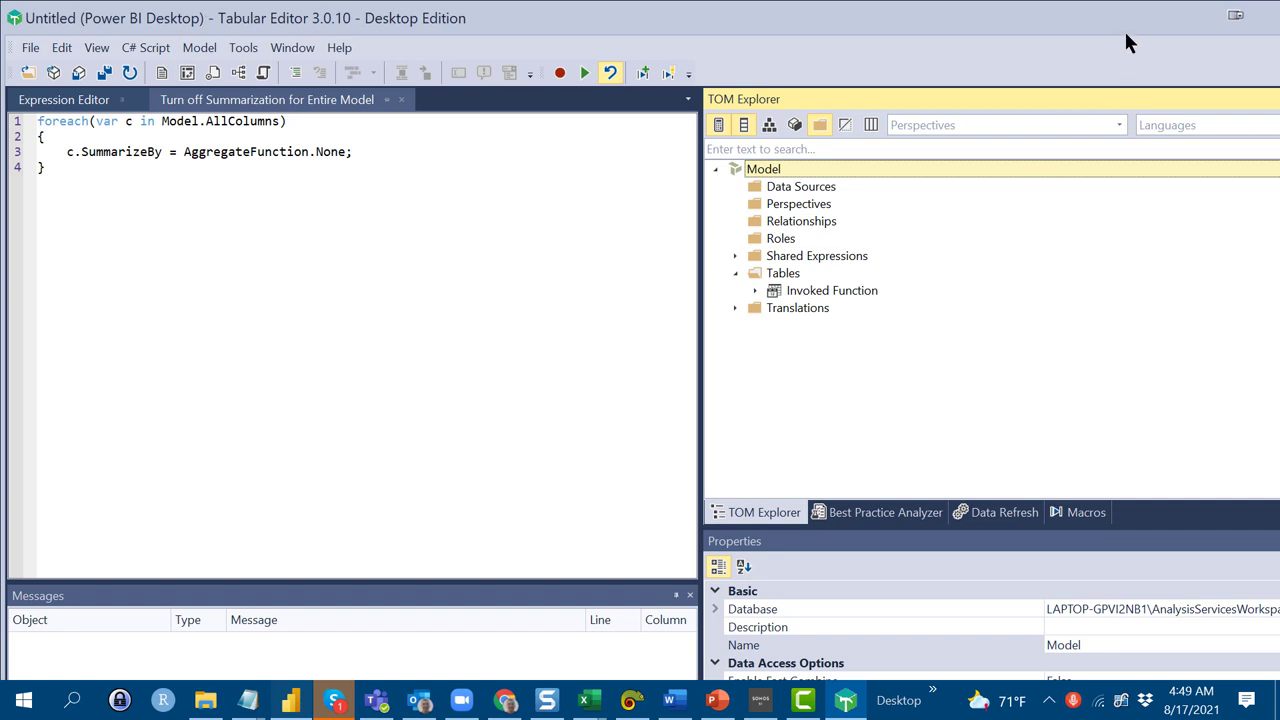
Back in Power BI Desktop, scroll the Fields pane to confirm the date fields lost their sigma icons.
left_click(291, 702)
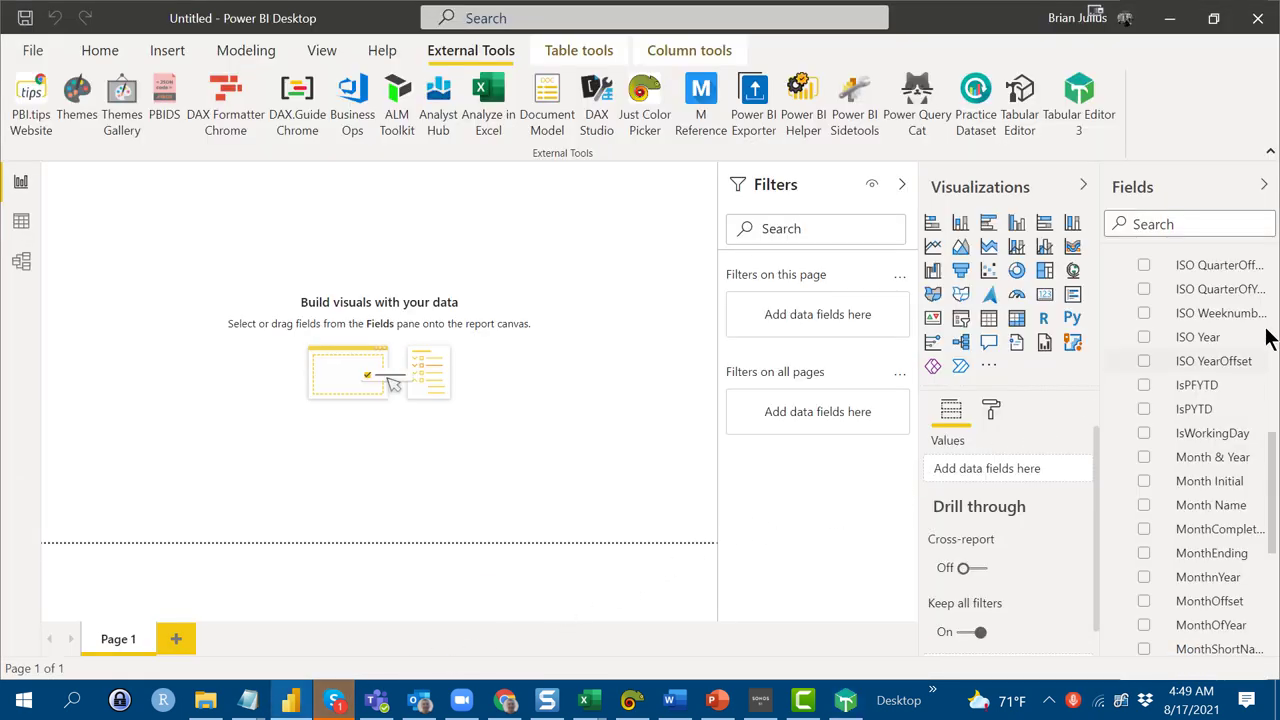
scroll(1273, 462, "down", 1)
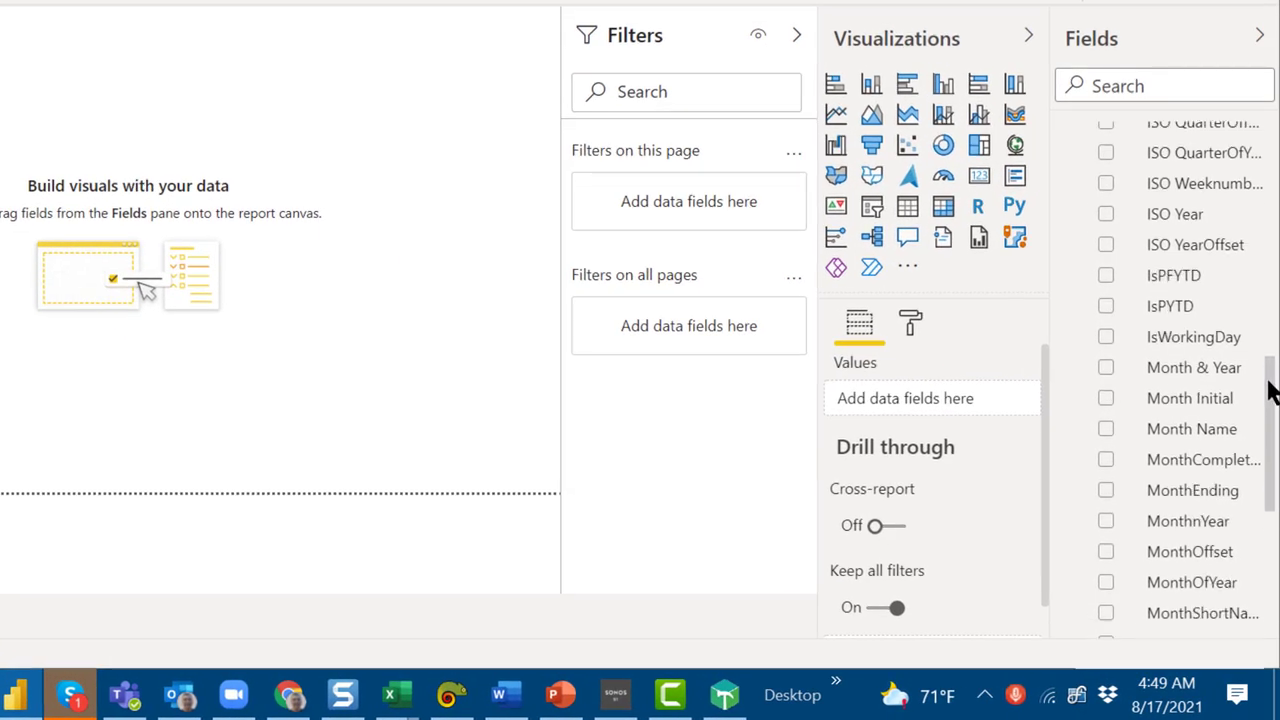
left_click_drag(1273, 392, 1277, 322)
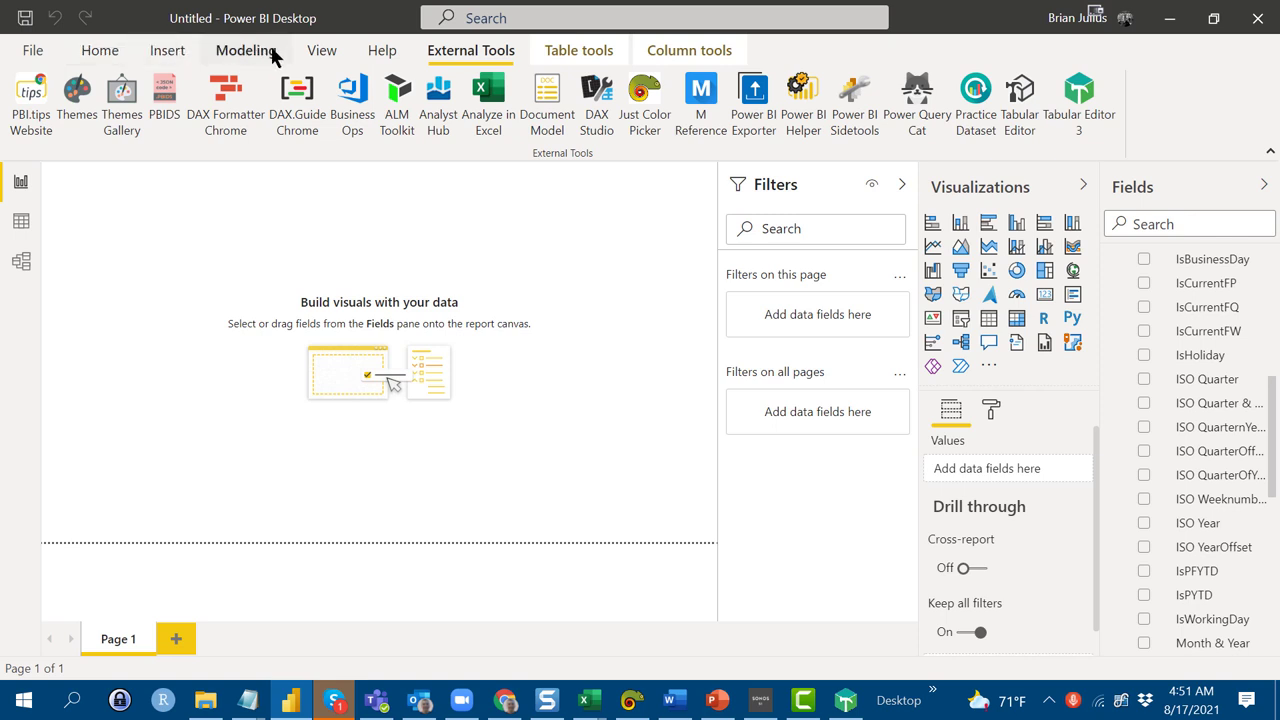
Import the eDNA.json theme via Browse for themes and dismiss the success message.
left_click(106, 52)
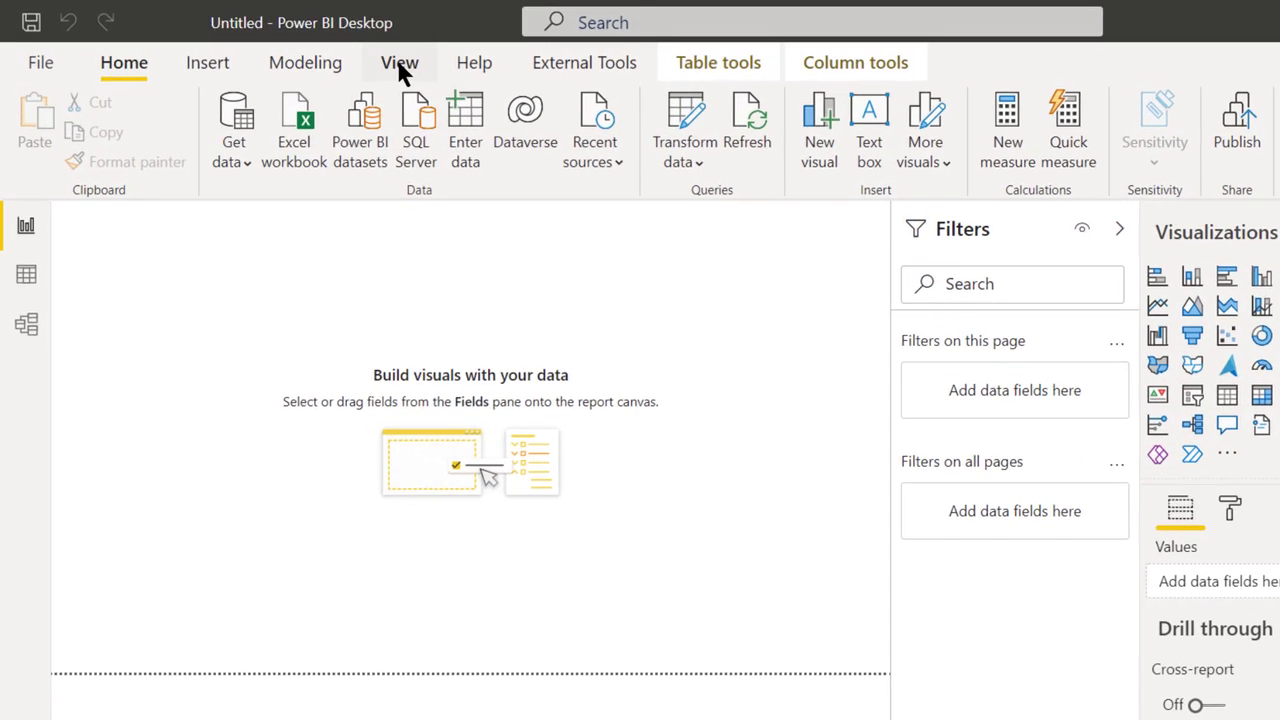
left_click(399, 66)
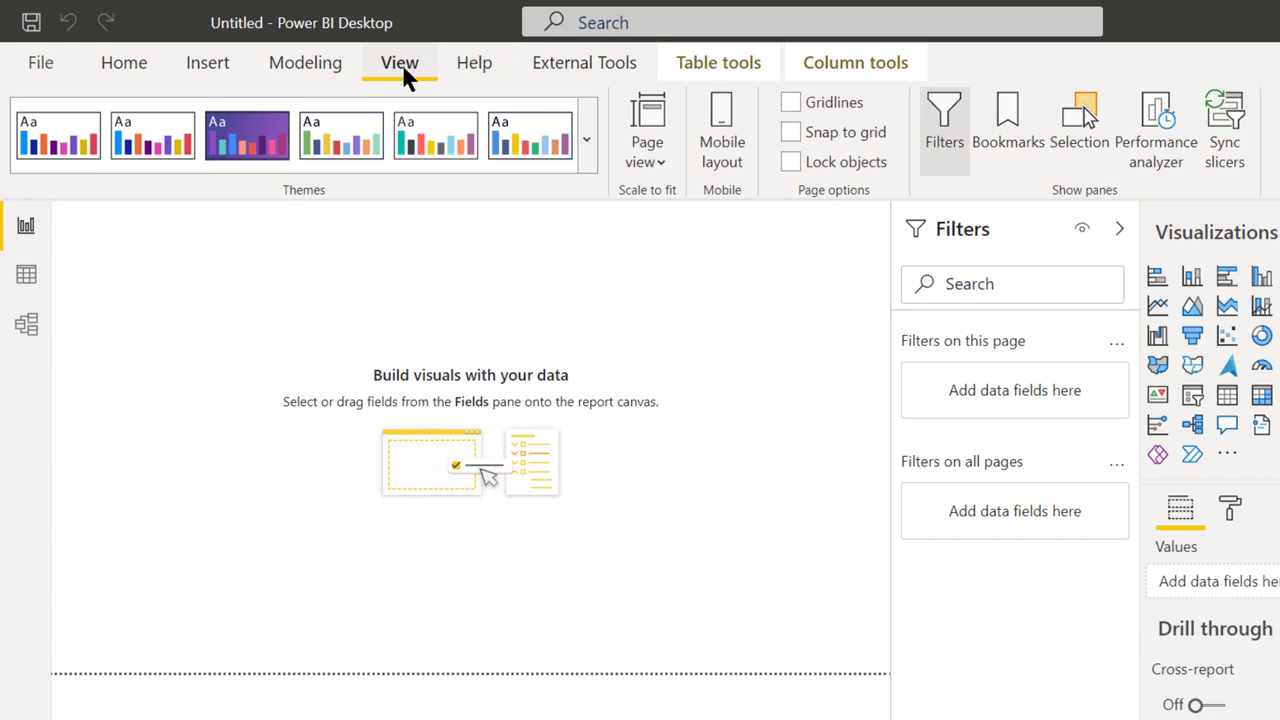
left_click(587, 145)
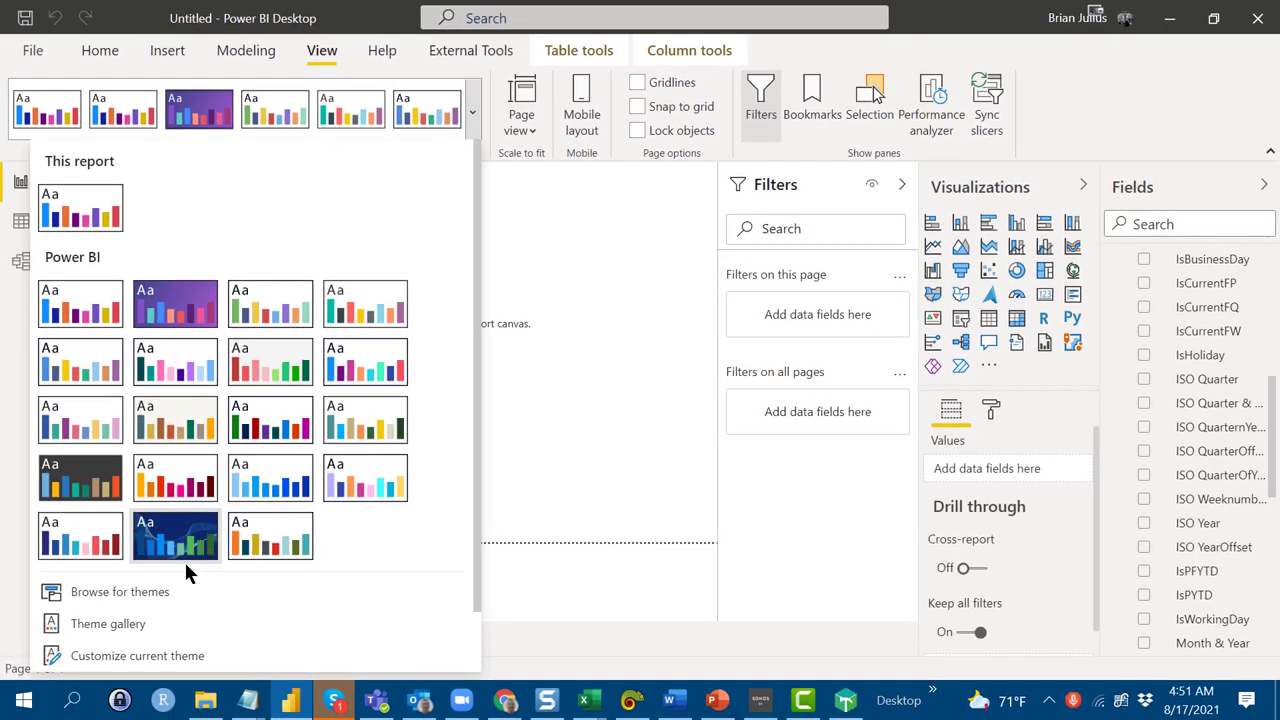
left_click(168, 592)
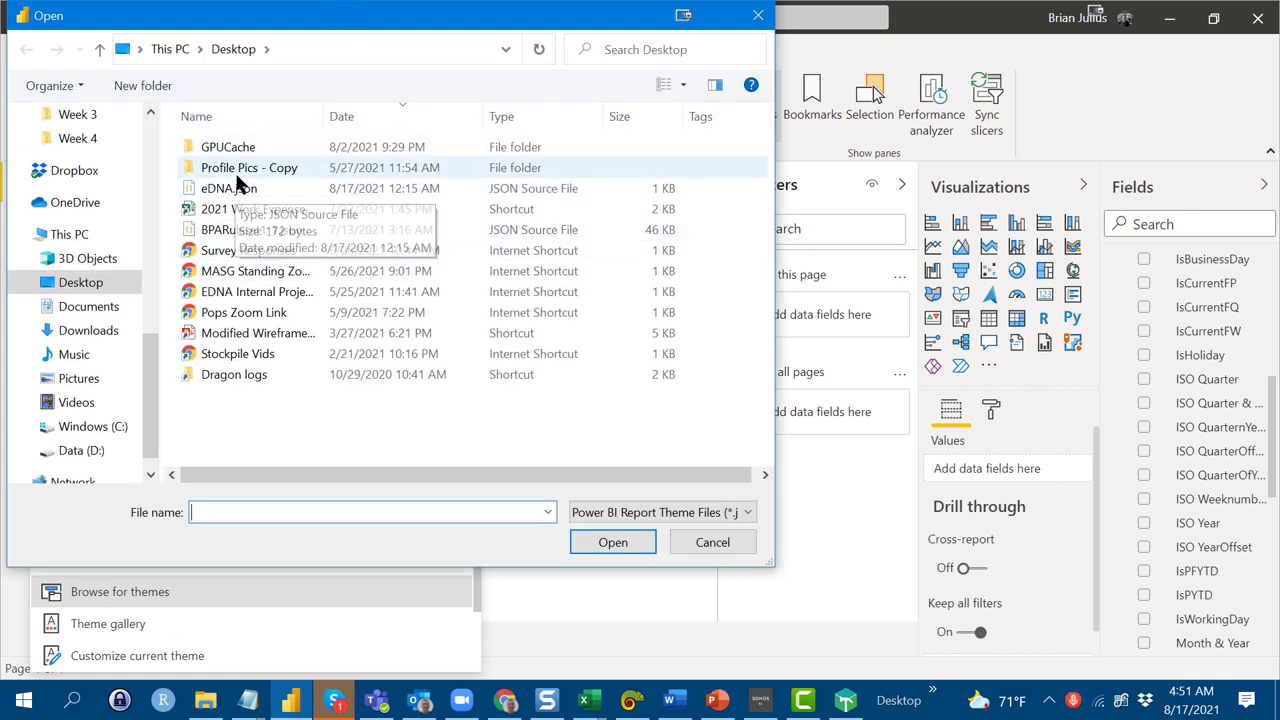
left_click_drag(240, 189, 238, 195)
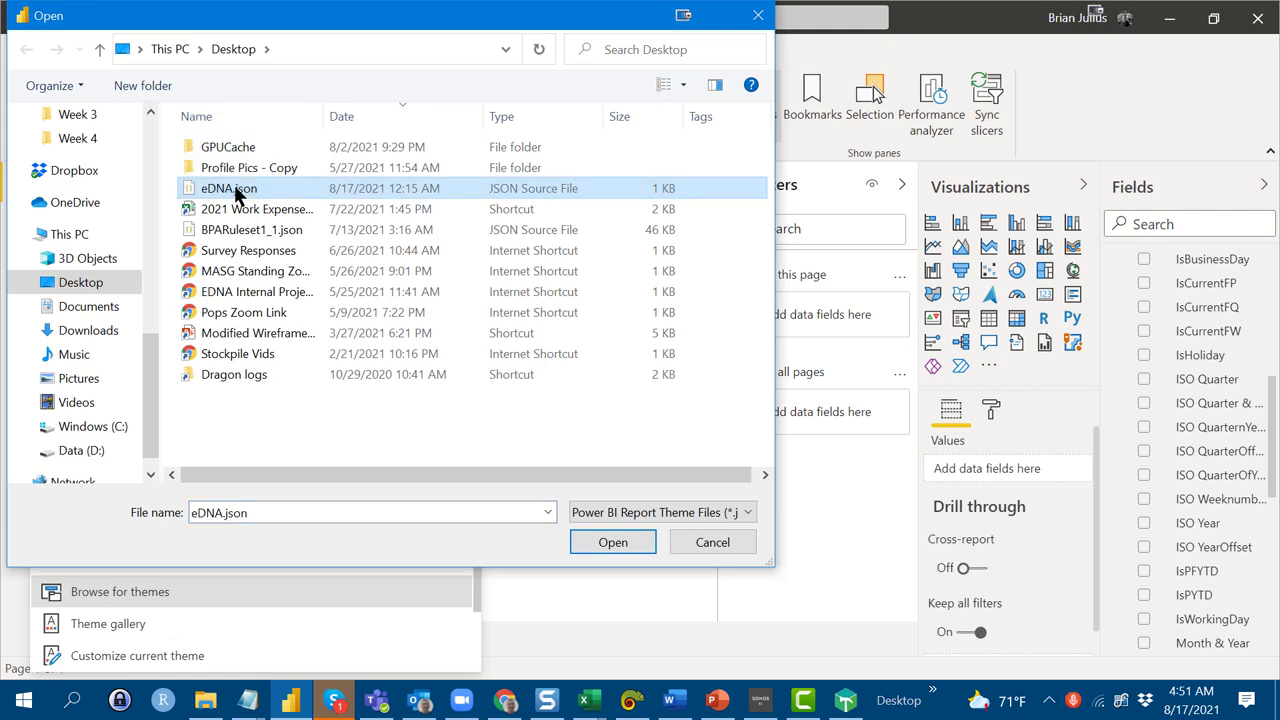
double_click(238, 195)
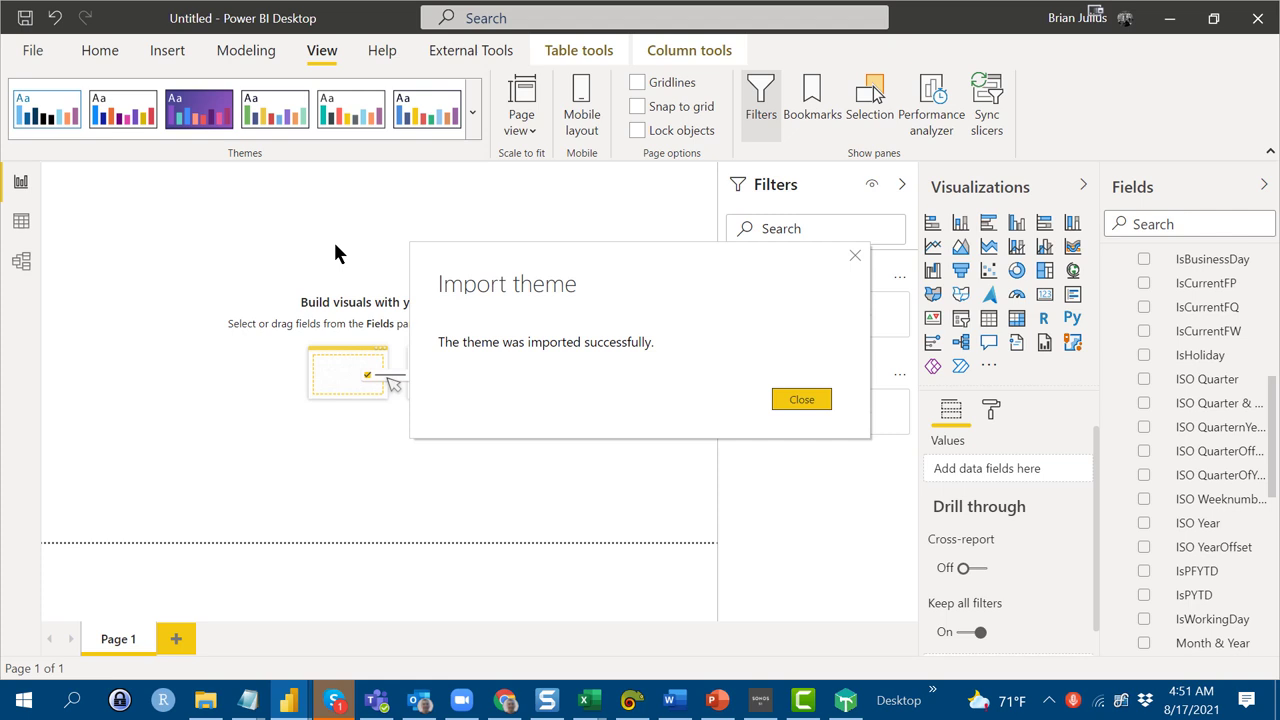
left_click(800, 400)
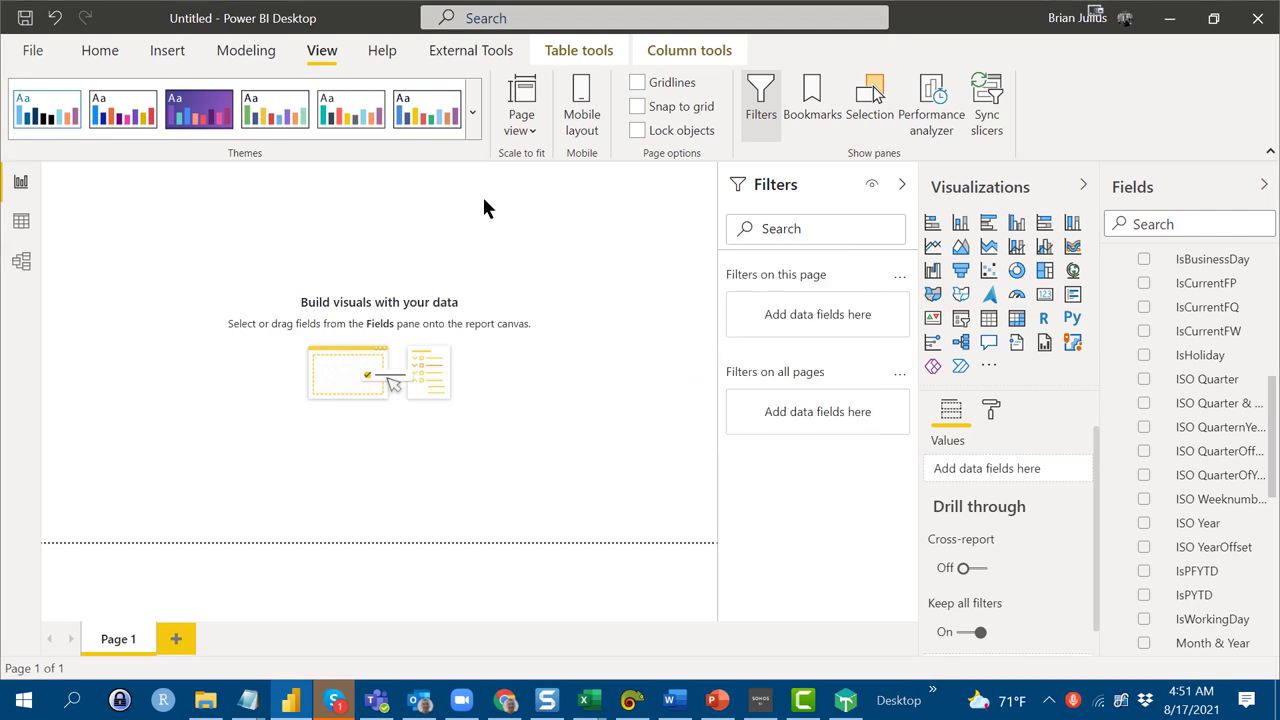
Insert eDNA Logo.png, shrink it, and move it to the bottom-right of the canvas.
left_click(158, 56)
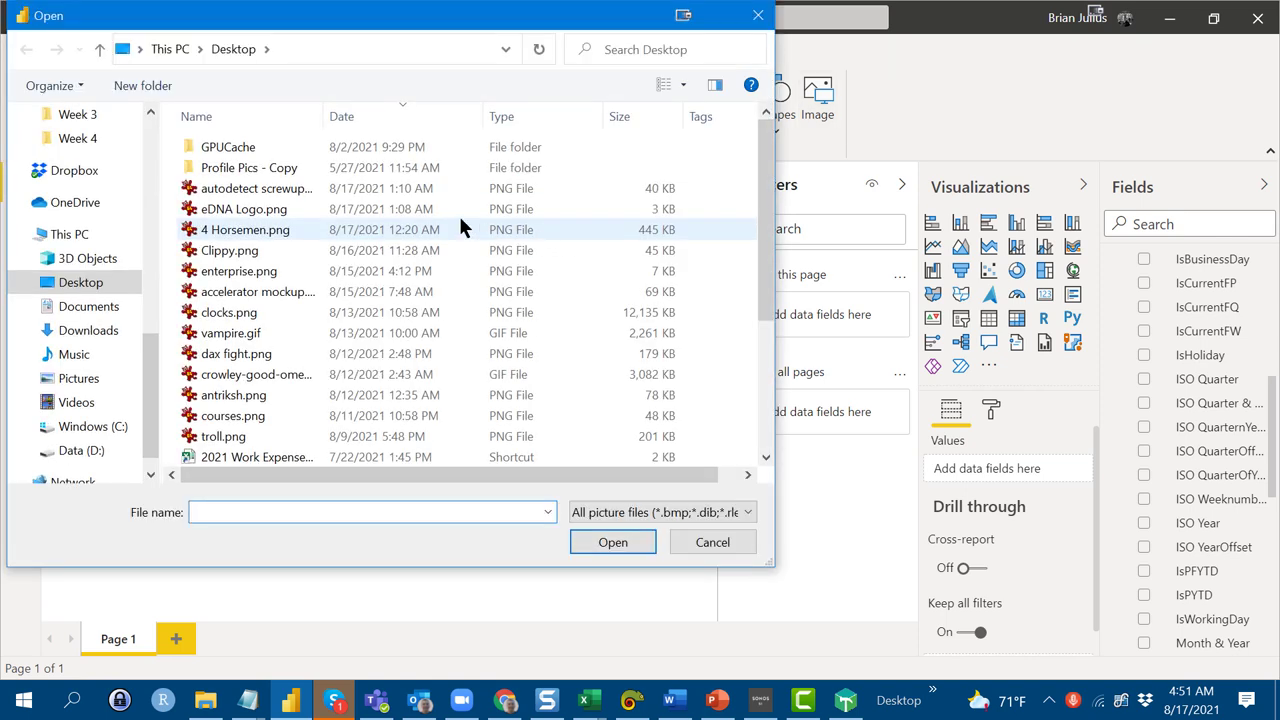
double_click(259, 211)
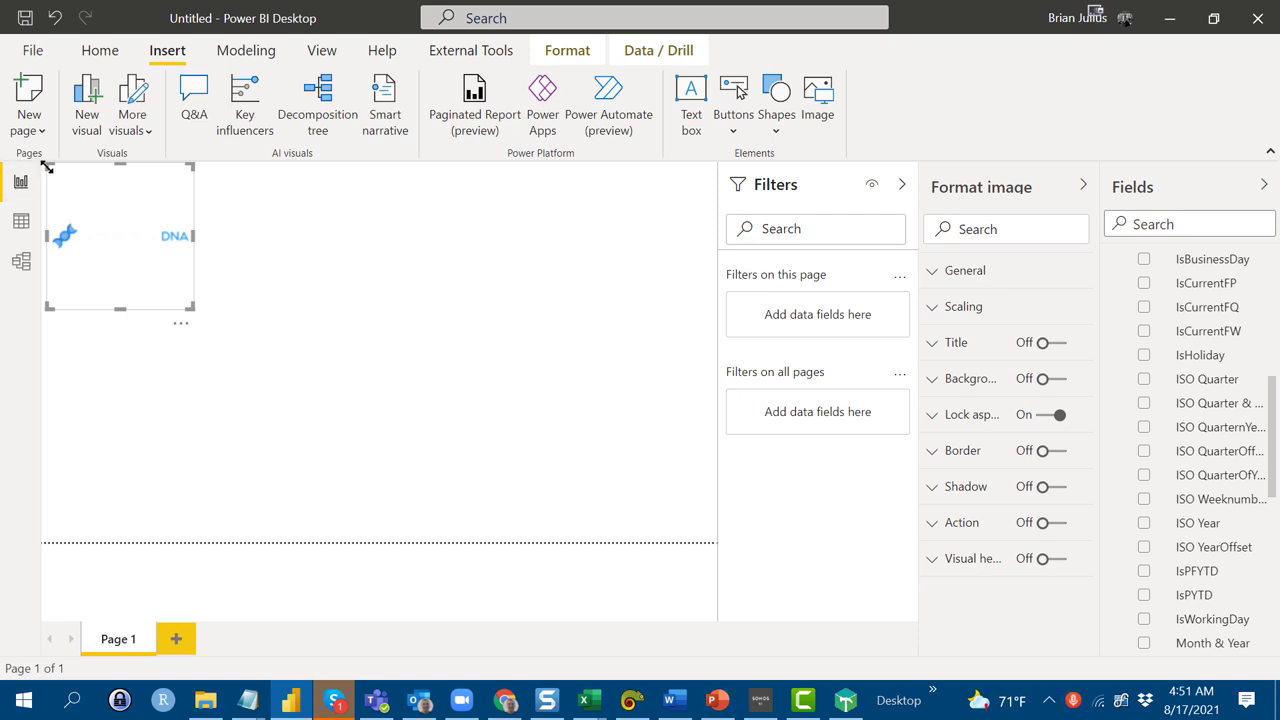
left_click_drag(47, 167, 66, 245)
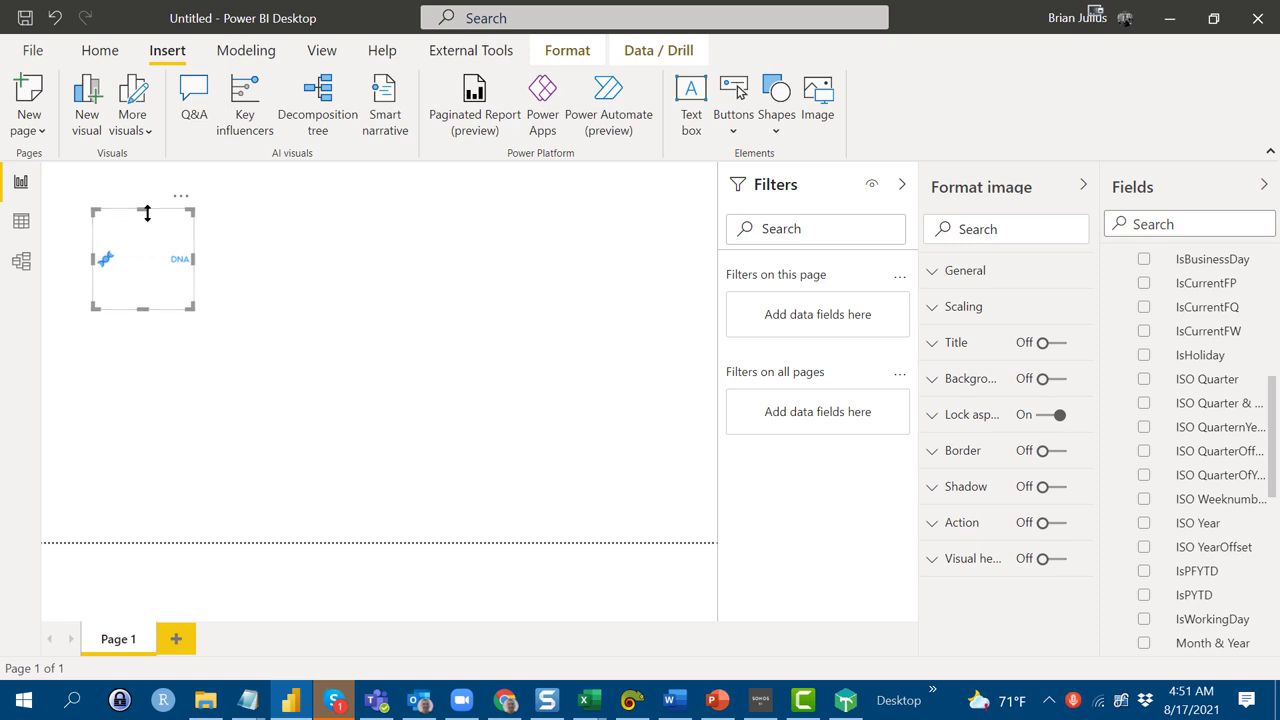
left_click_drag(143, 210, 678, 527)
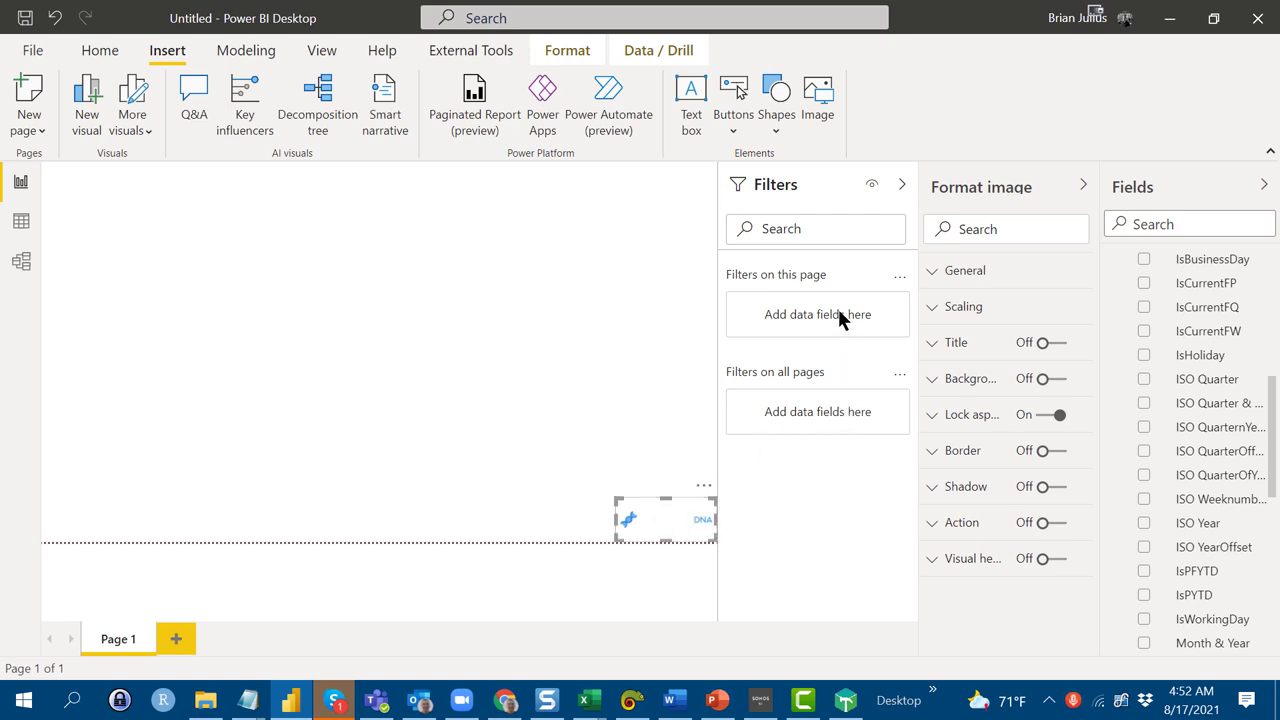
Set the page background to the recent dark blue colour with transparency at 2%.
left_click(707, 445)
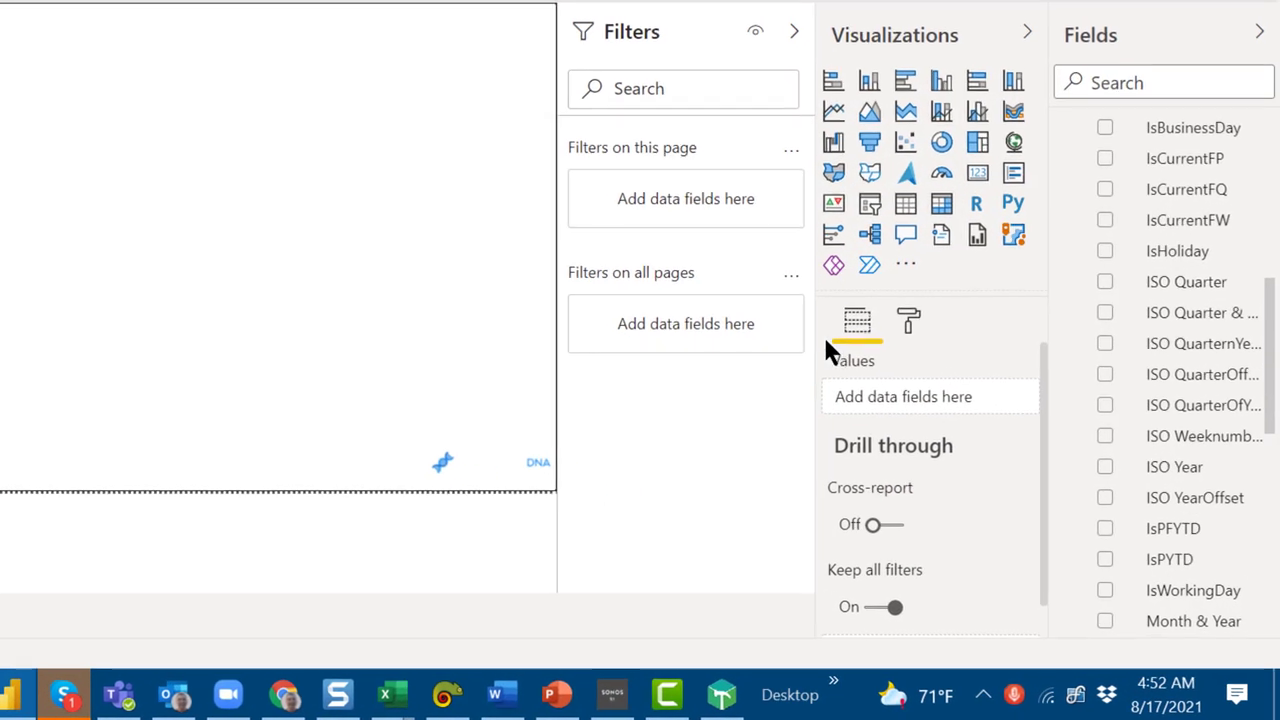
left_click(900, 318)
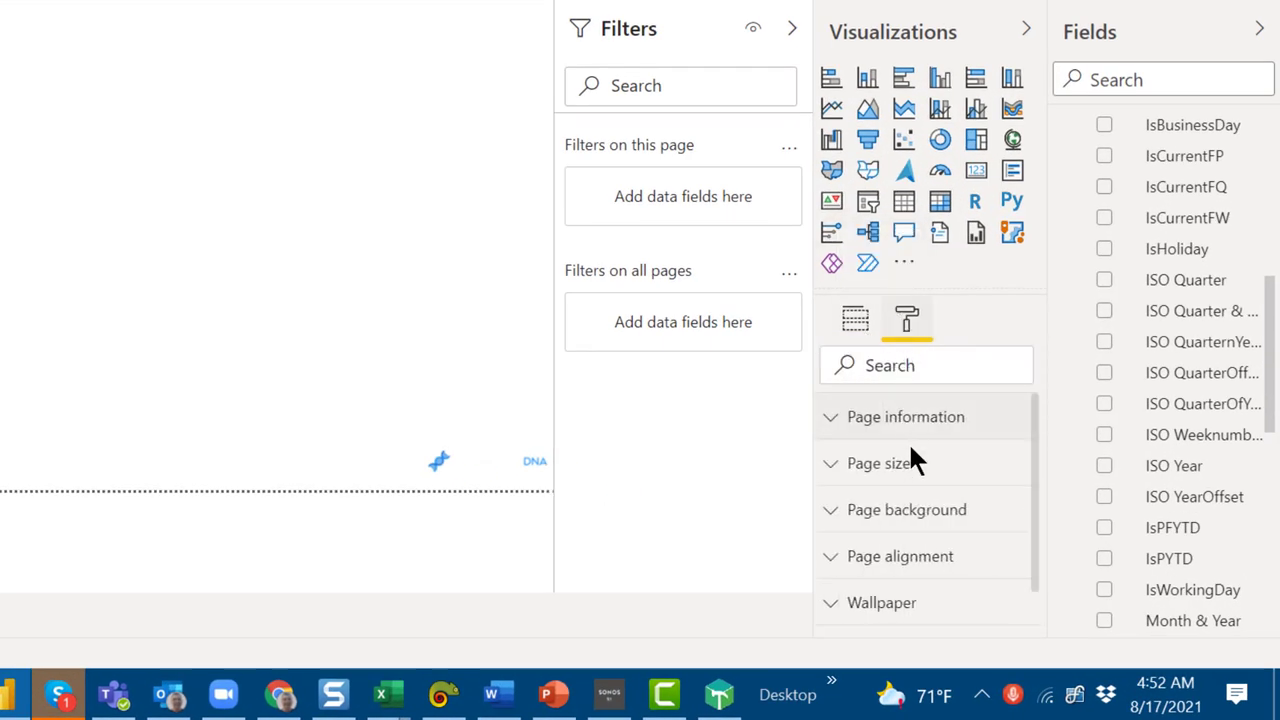
left_click(906, 505)
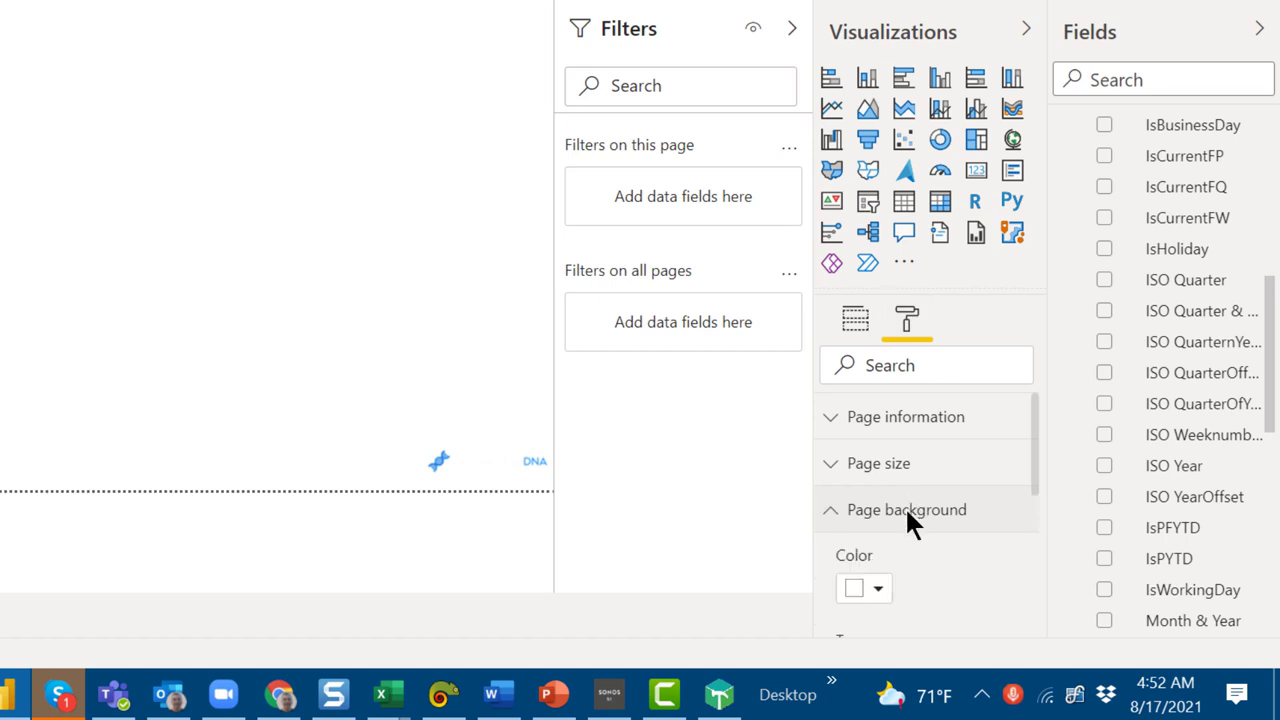
left_click(877, 590)
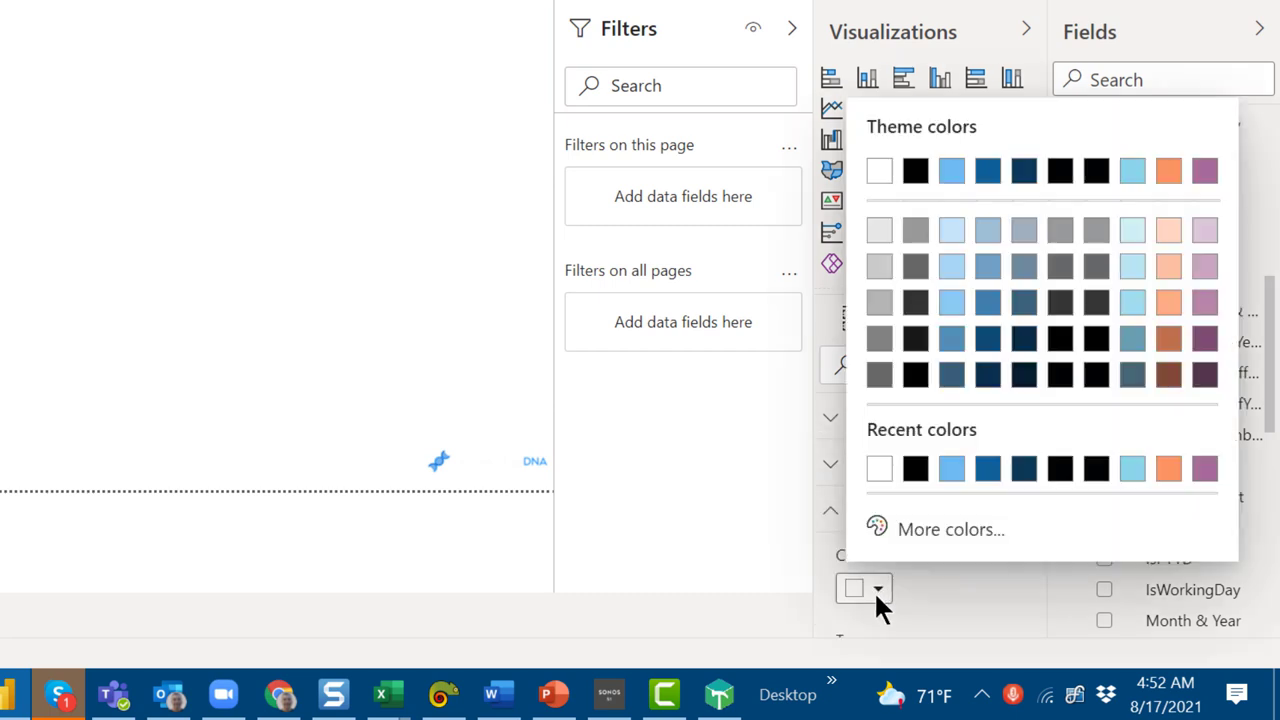
left_click(991, 472)
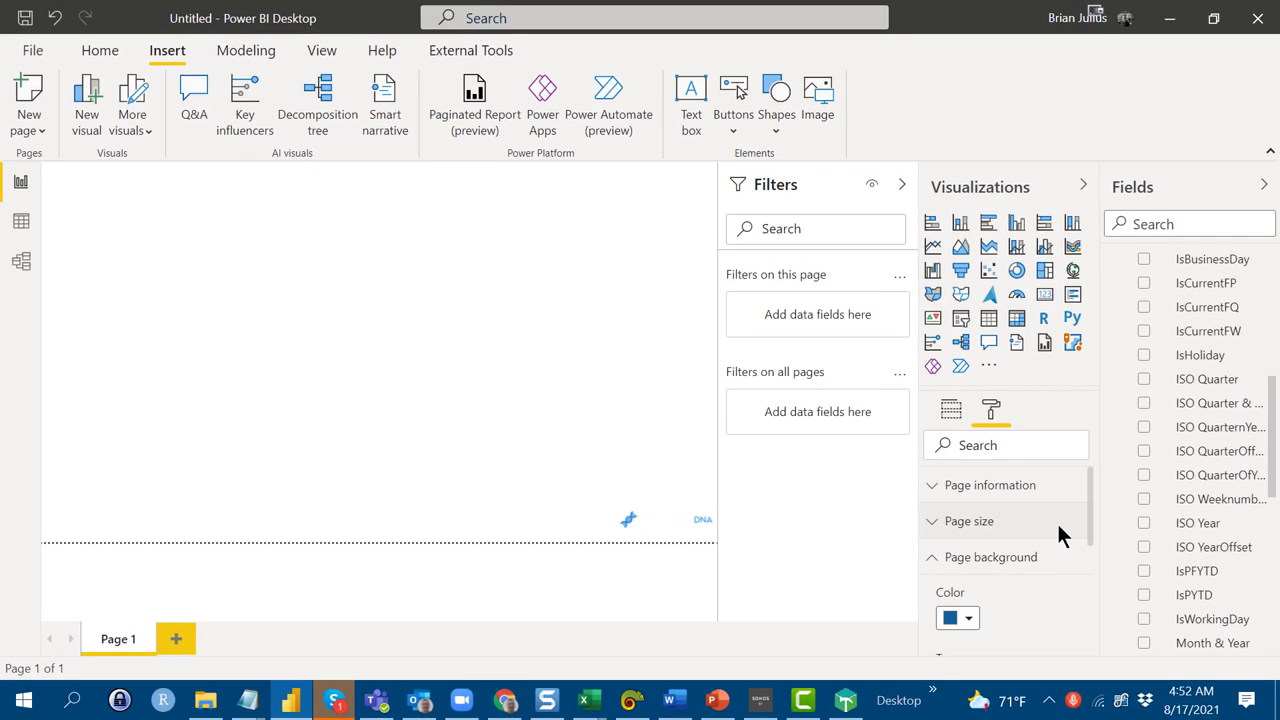
scroll(1058, 527, "down", 2)
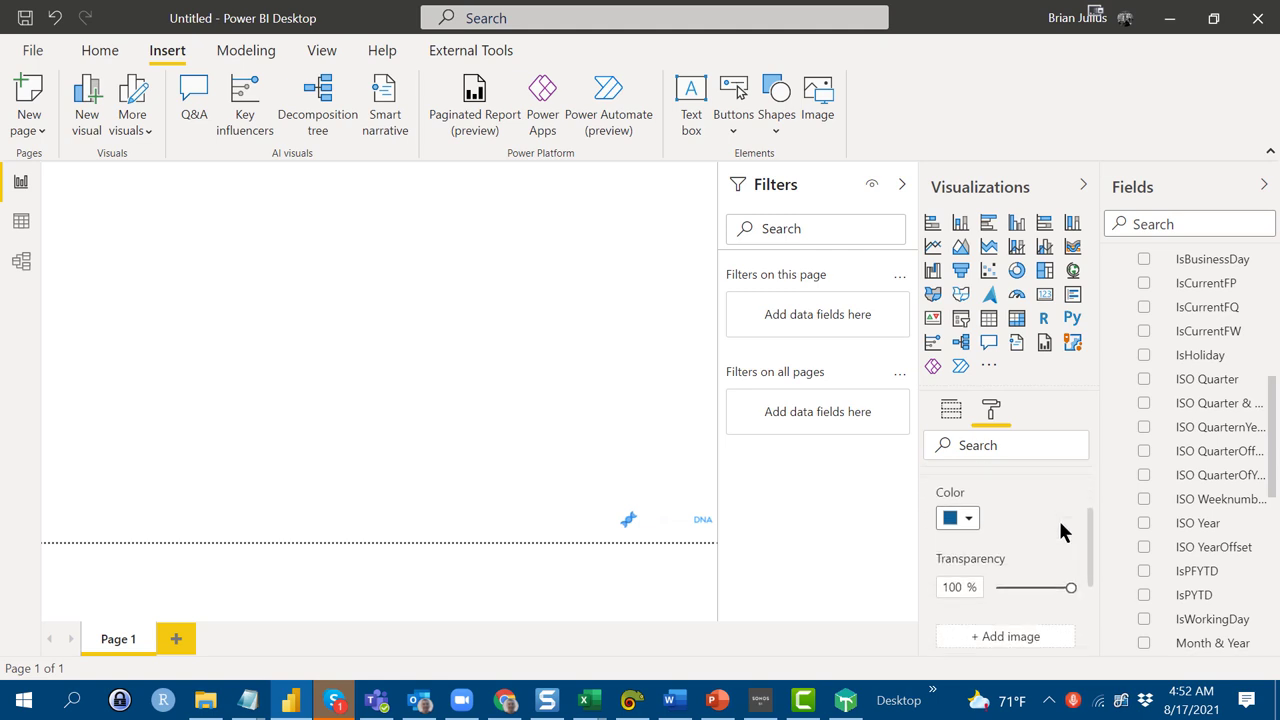
left_click(997, 586)
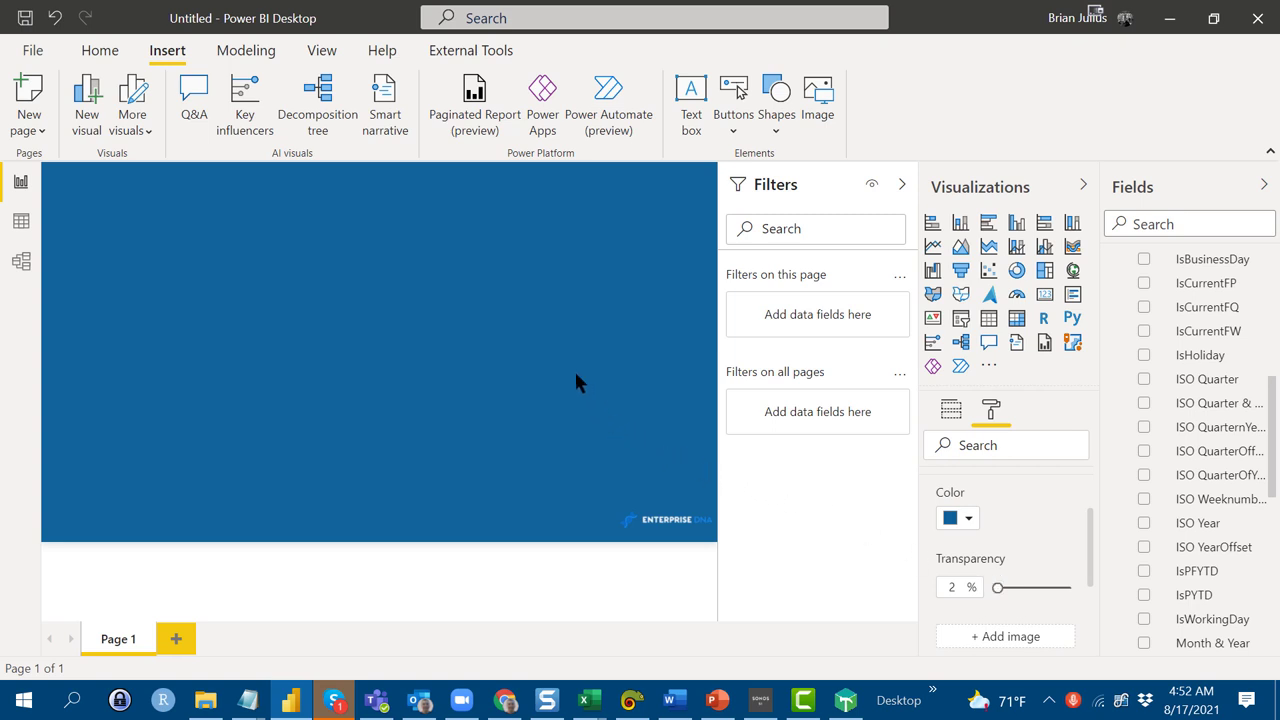
Save as Power BI template test.pbit on the Desktop, replacing the old file, without a description.
left_click(32, 50)
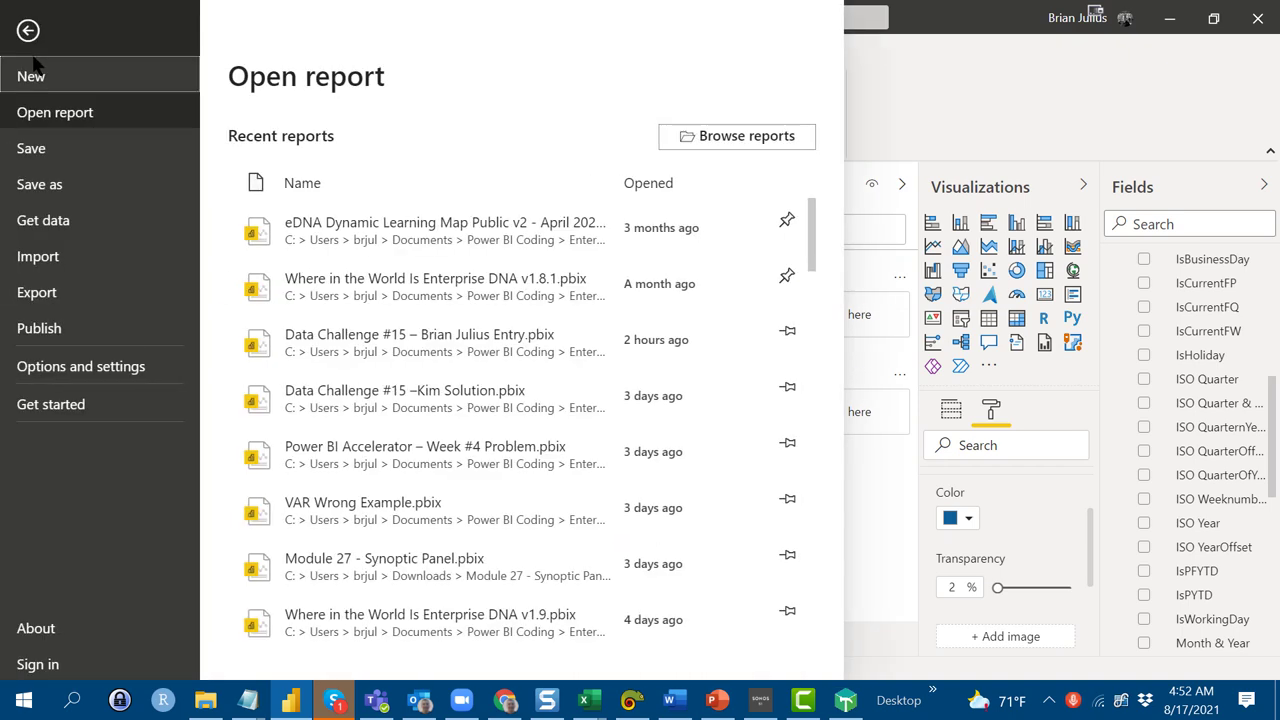
left_click(37, 185)
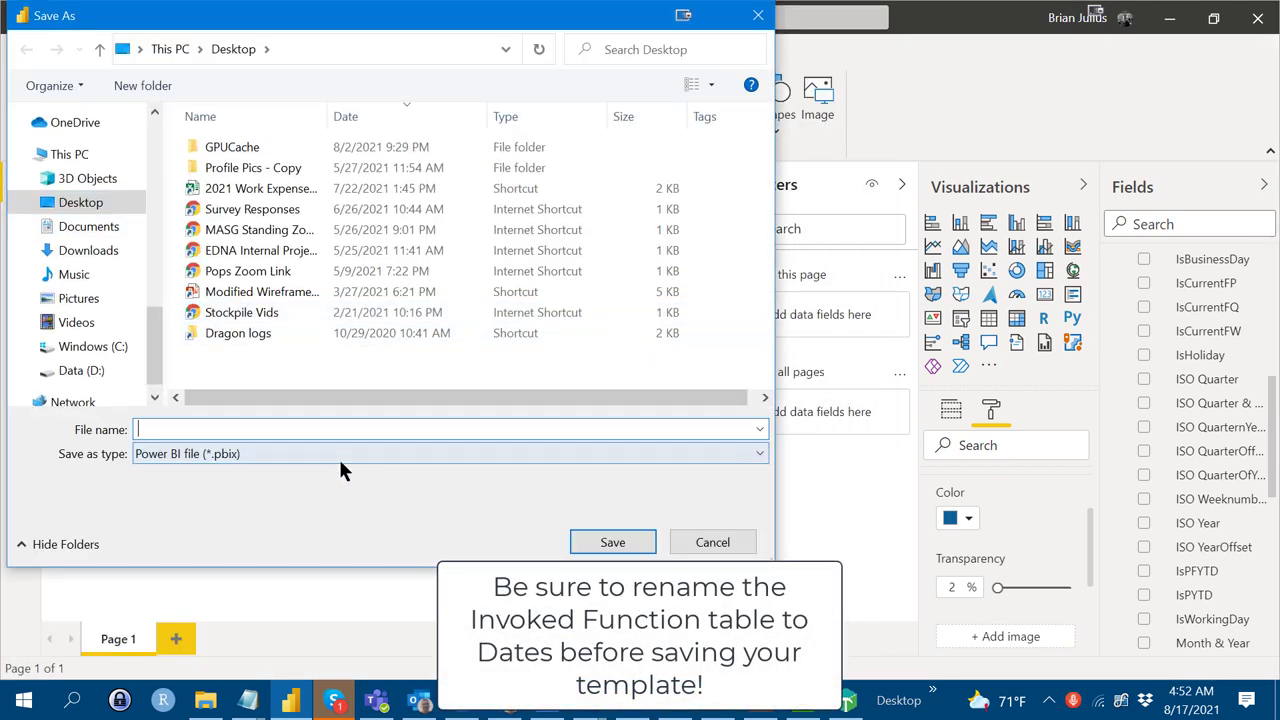
left_click(334, 451)
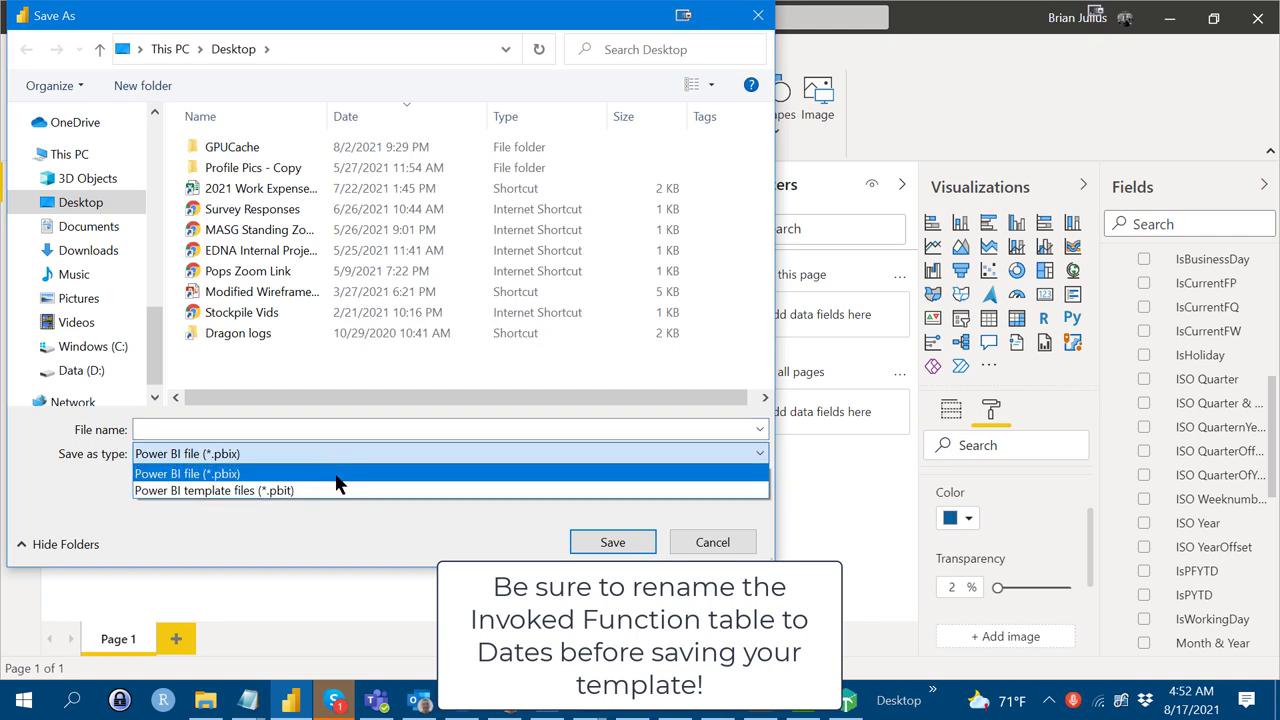
left_click(337, 491)
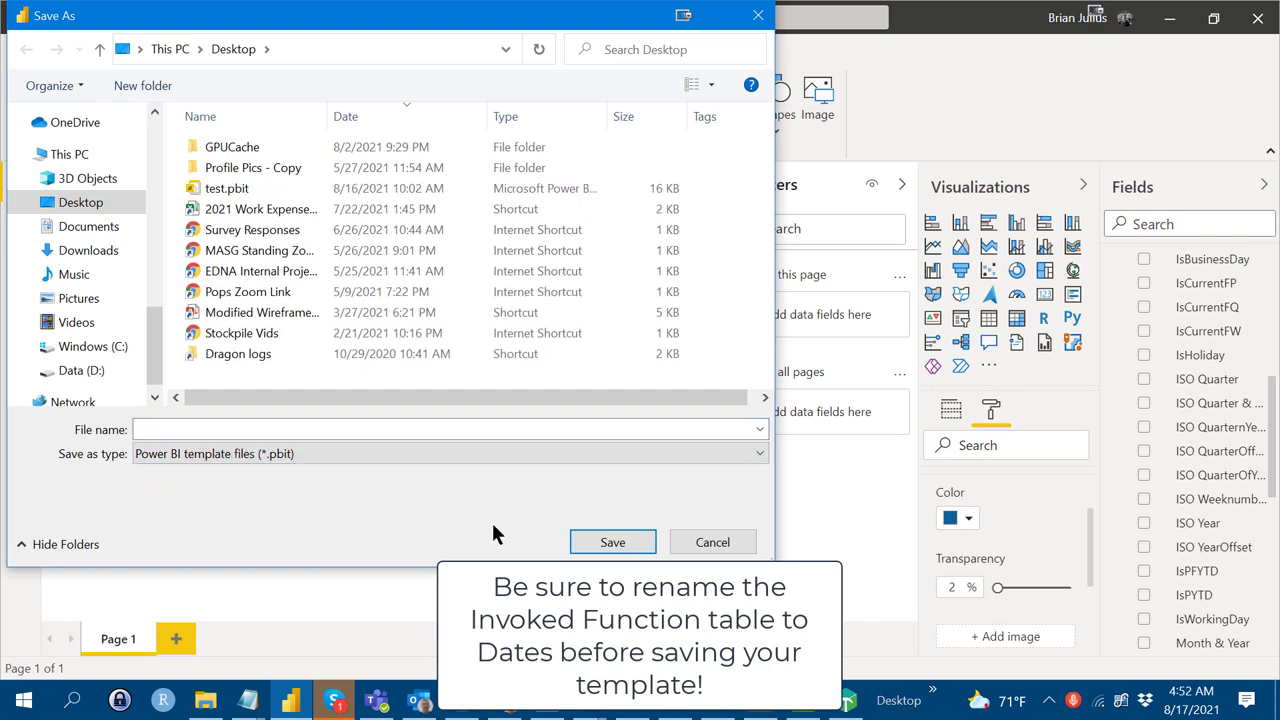
left_click(601, 542)
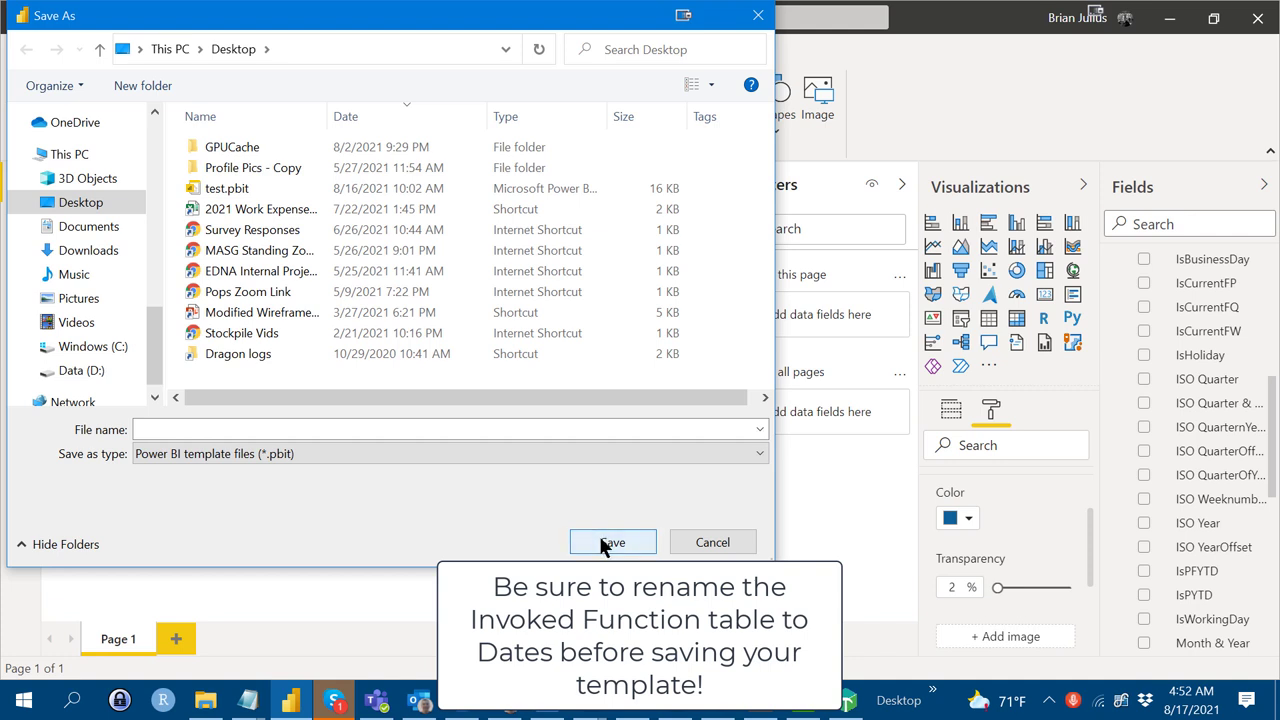
left_click(601, 540)
left_click(325, 428)
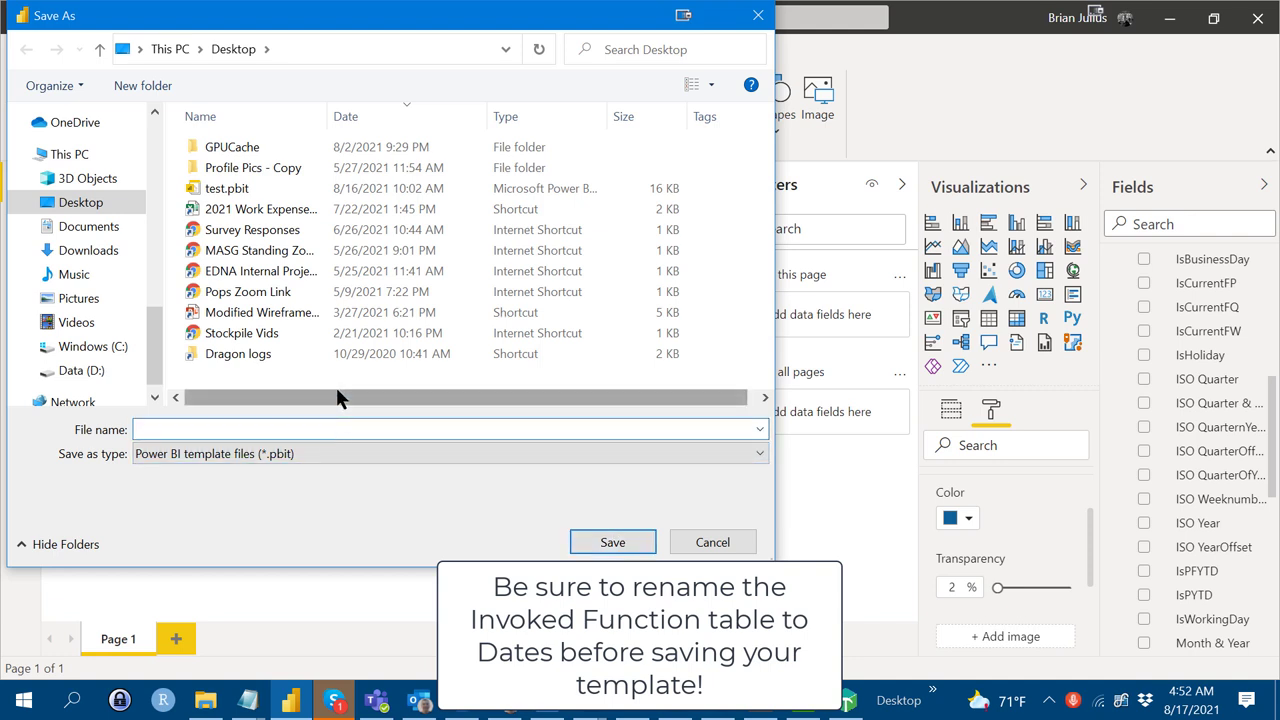
type("te")
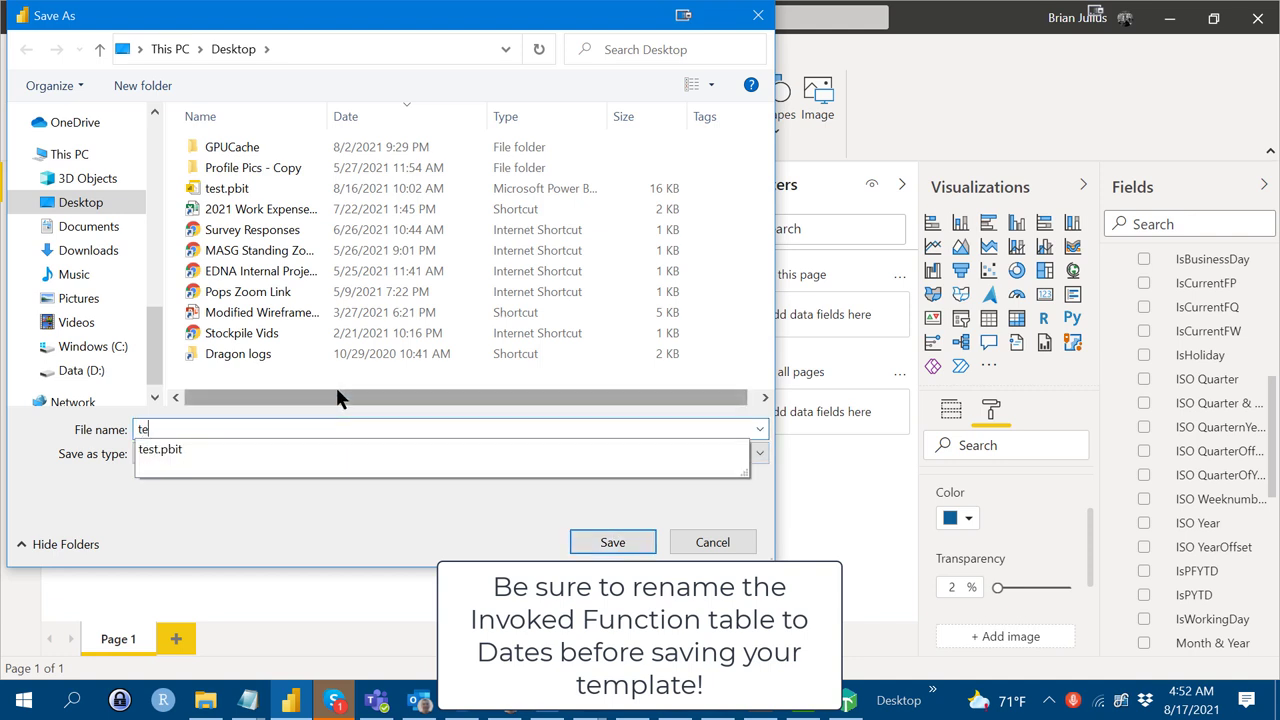
type("st")
key("Return")
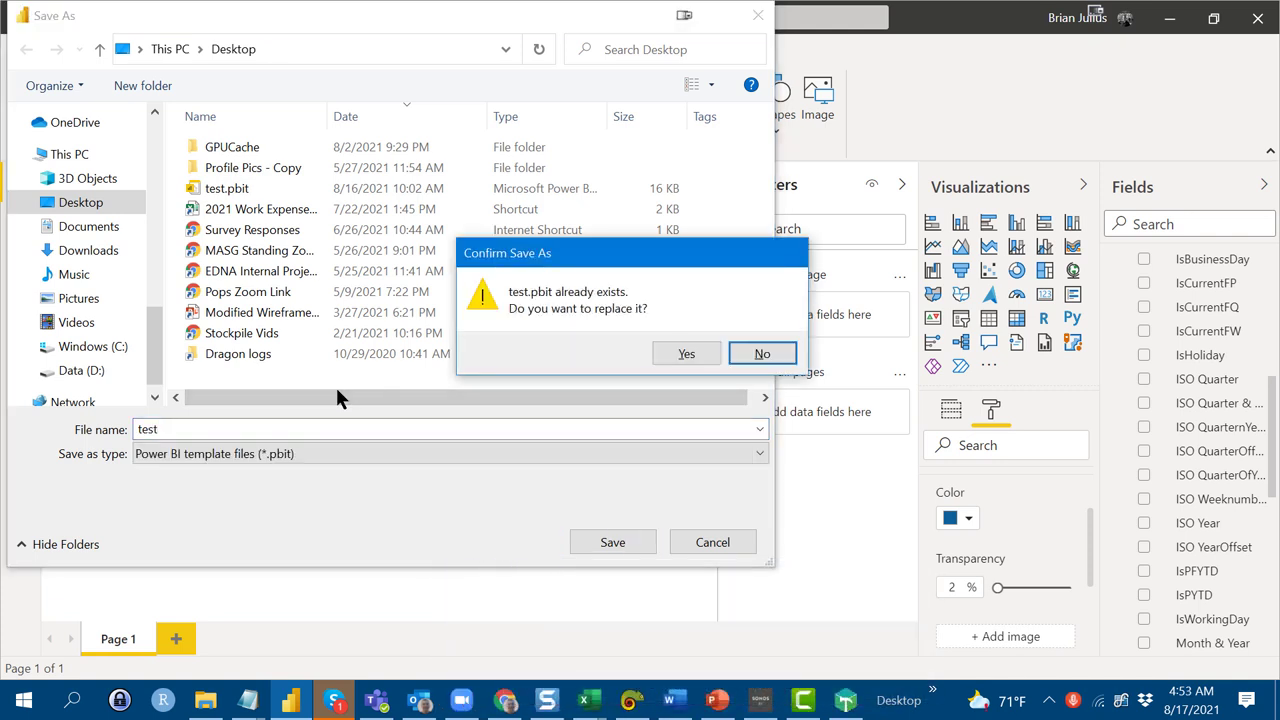
left_click(686, 356)
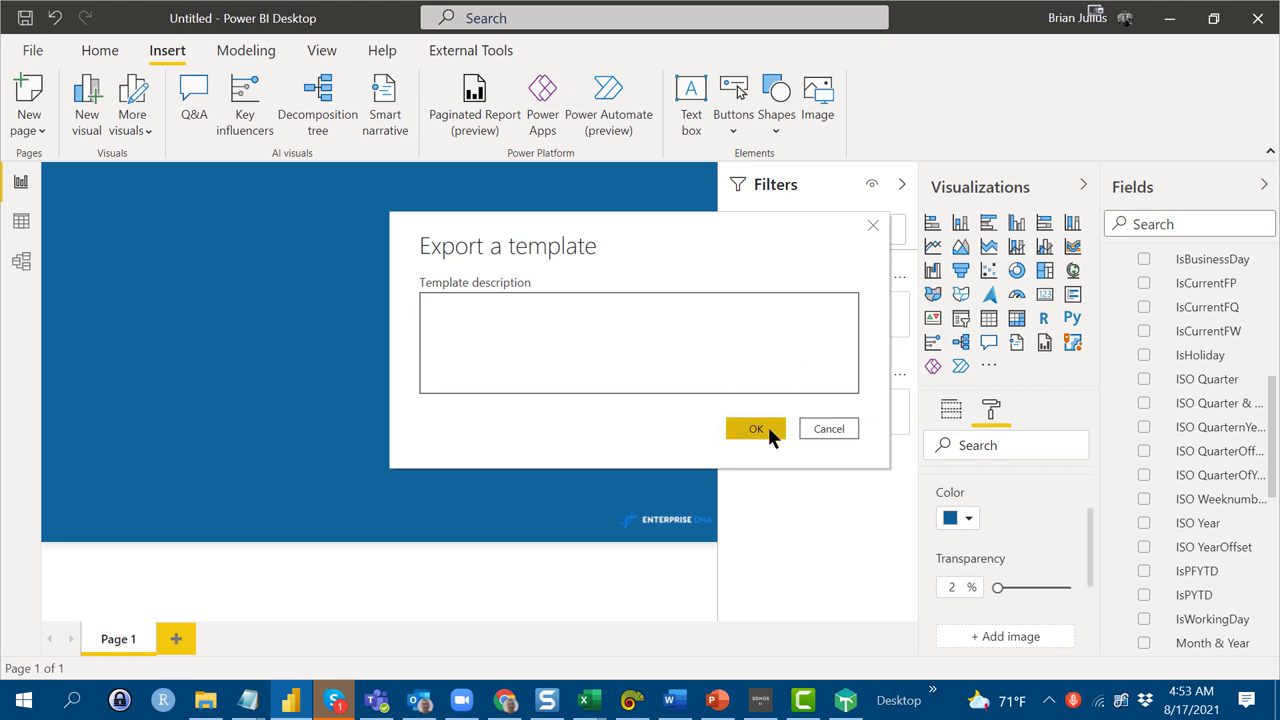
left_click(758, 429)
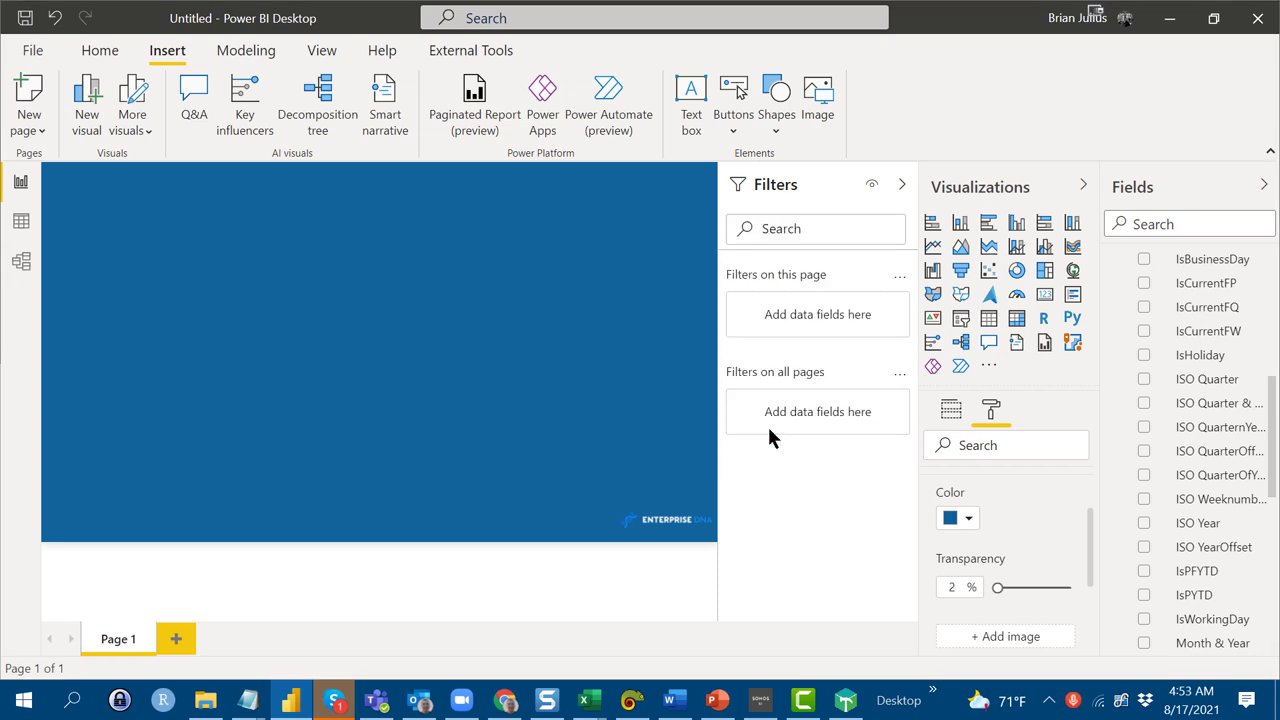
Close the Power BI report without saving its changes.
left_click(1270, 20)
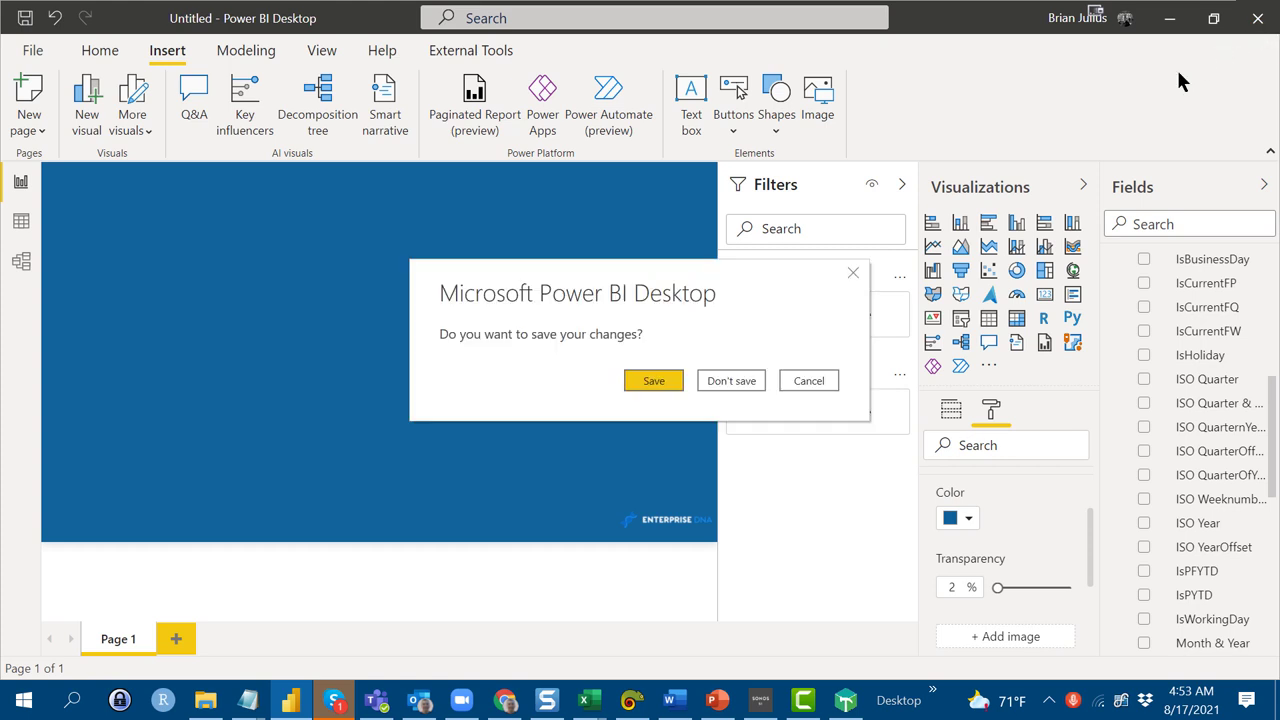
left_click(676, 380)
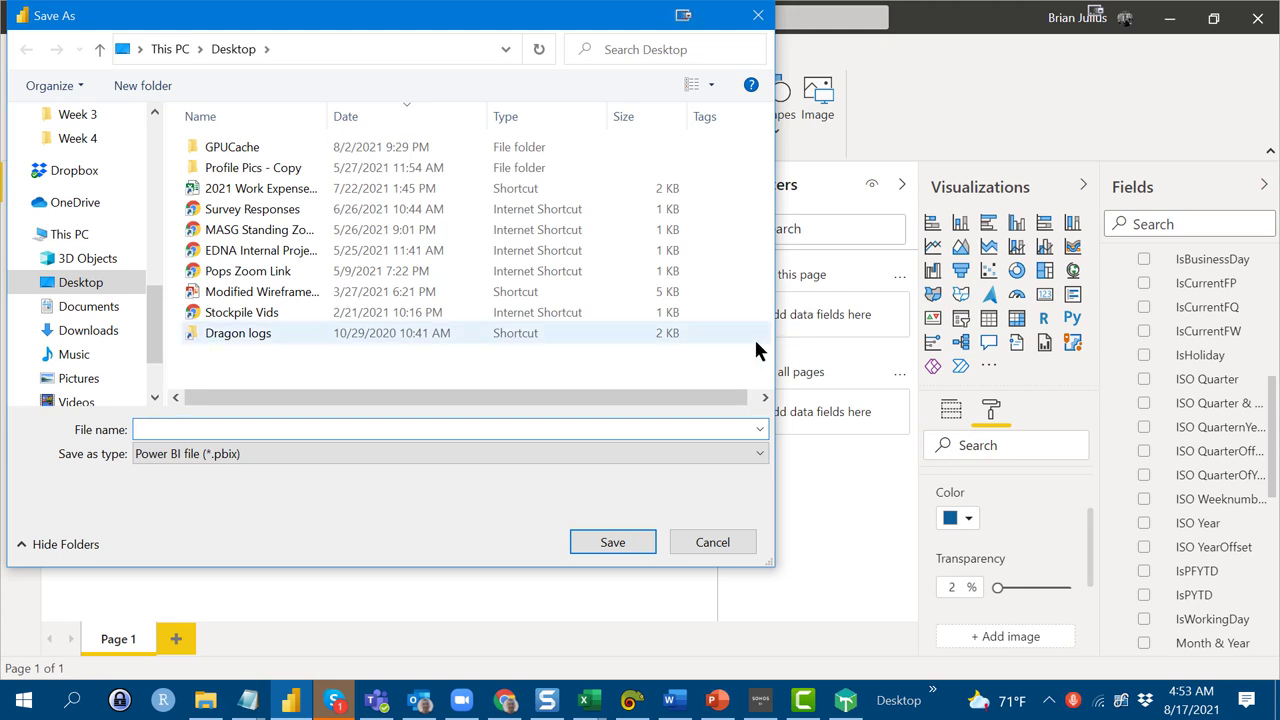
left_click(712, 541)
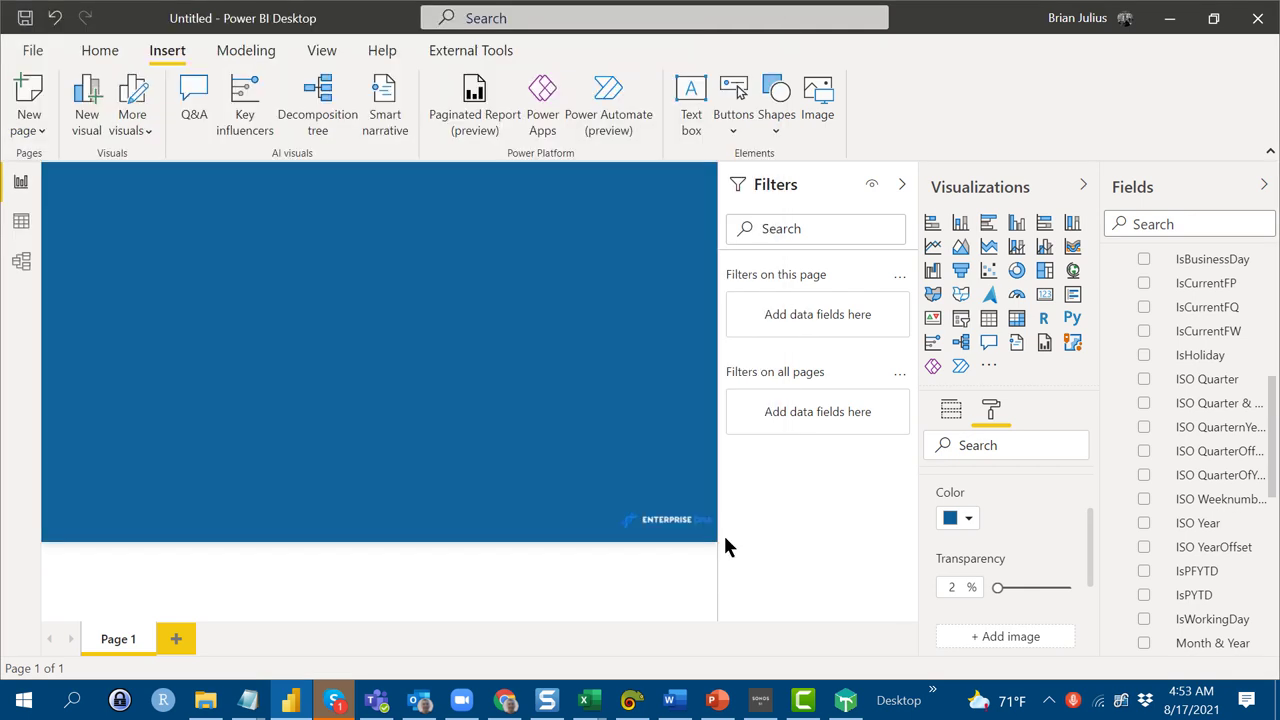
left_click(1258, 18)
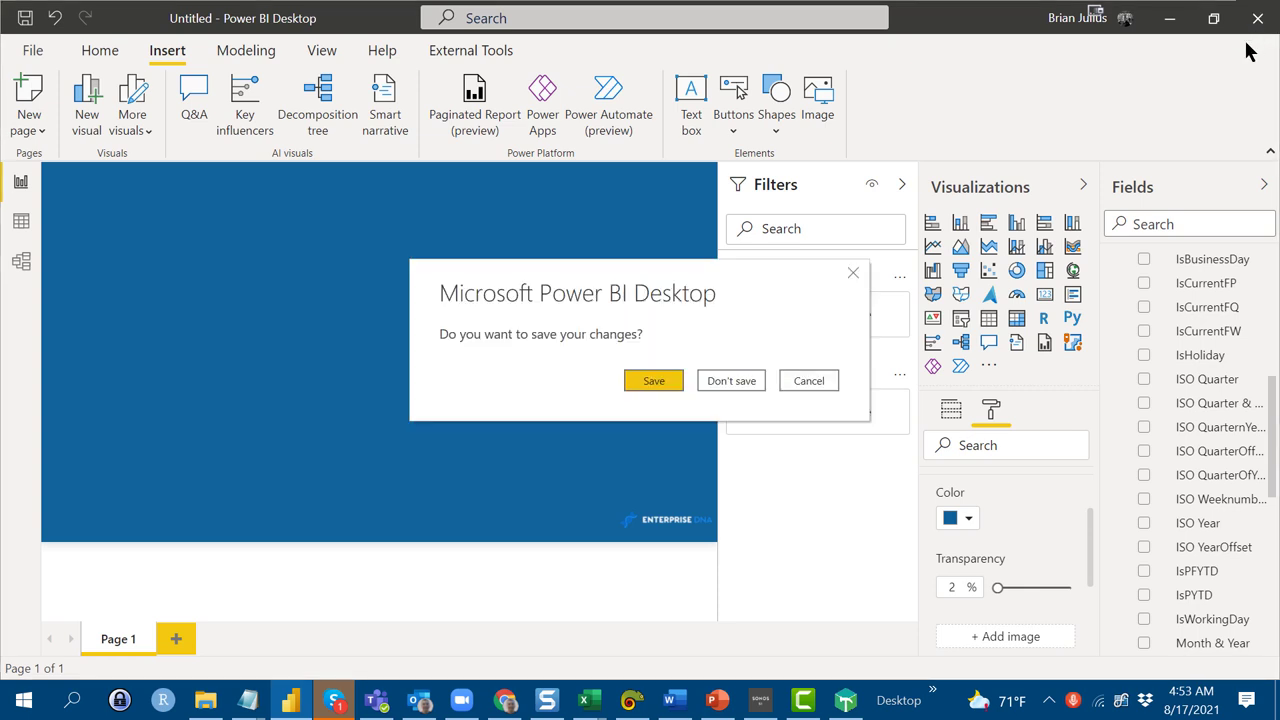
left_click(748, 382)
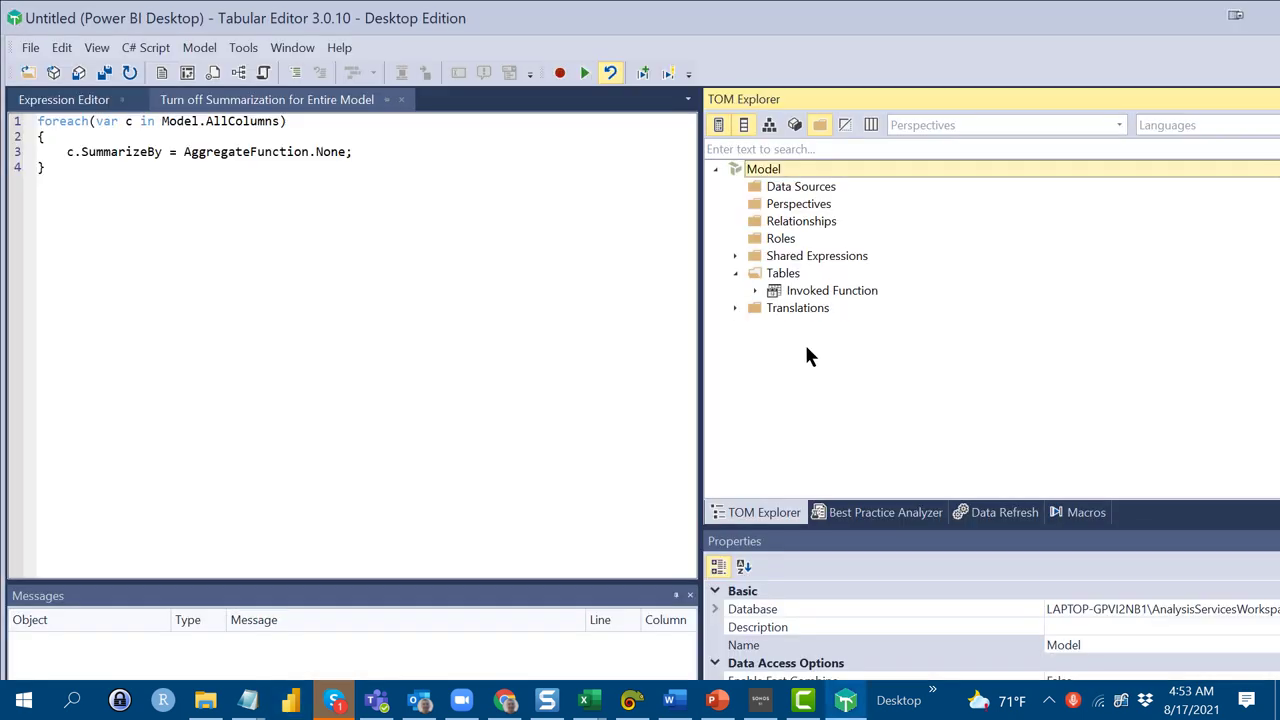
Minimize Tabular Editor, Notepad, Chrome and PowerPoint to reveal the desktop.
left_click(1194, 17)
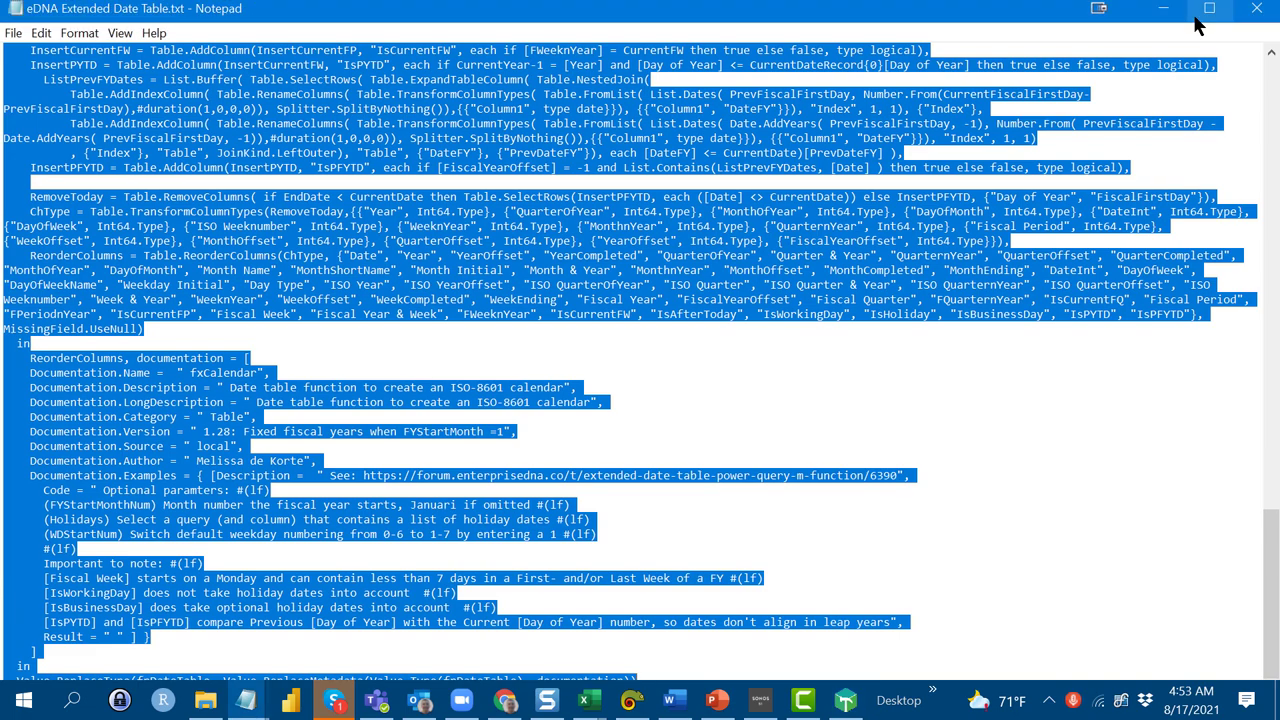
left_click(1166, 18)
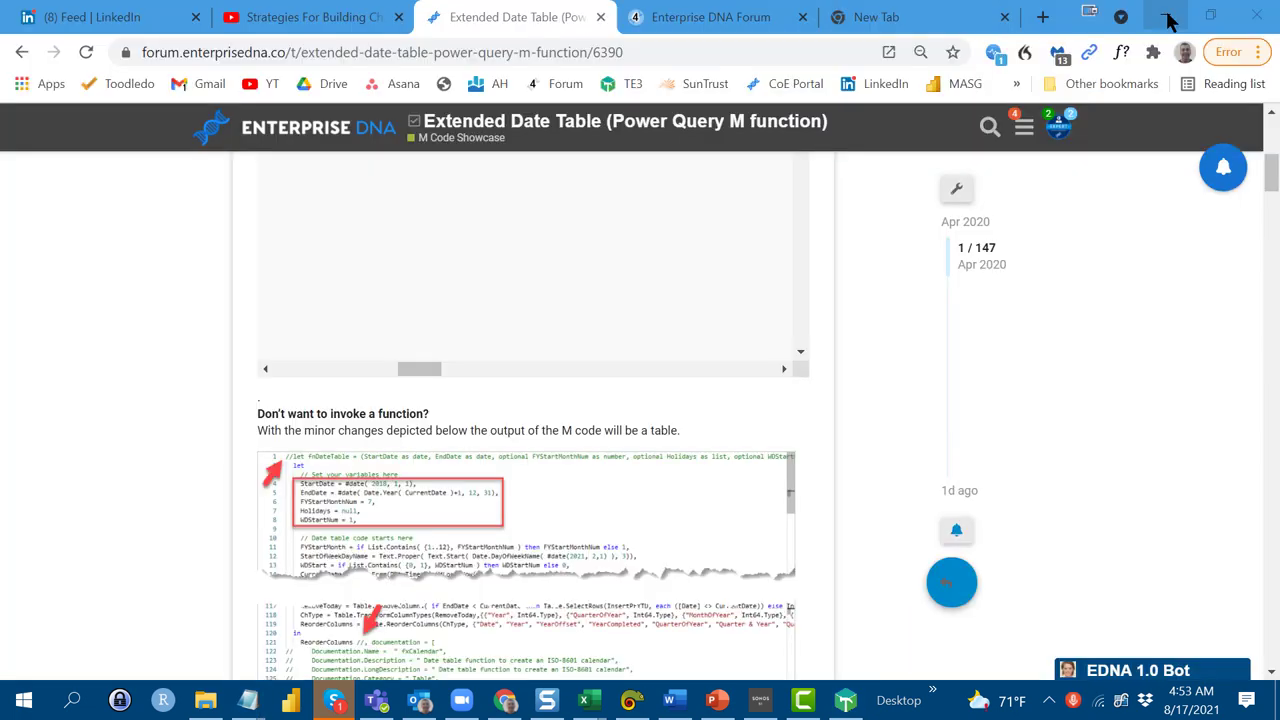
left_click(1168, 18)
left_click(1166, 18)
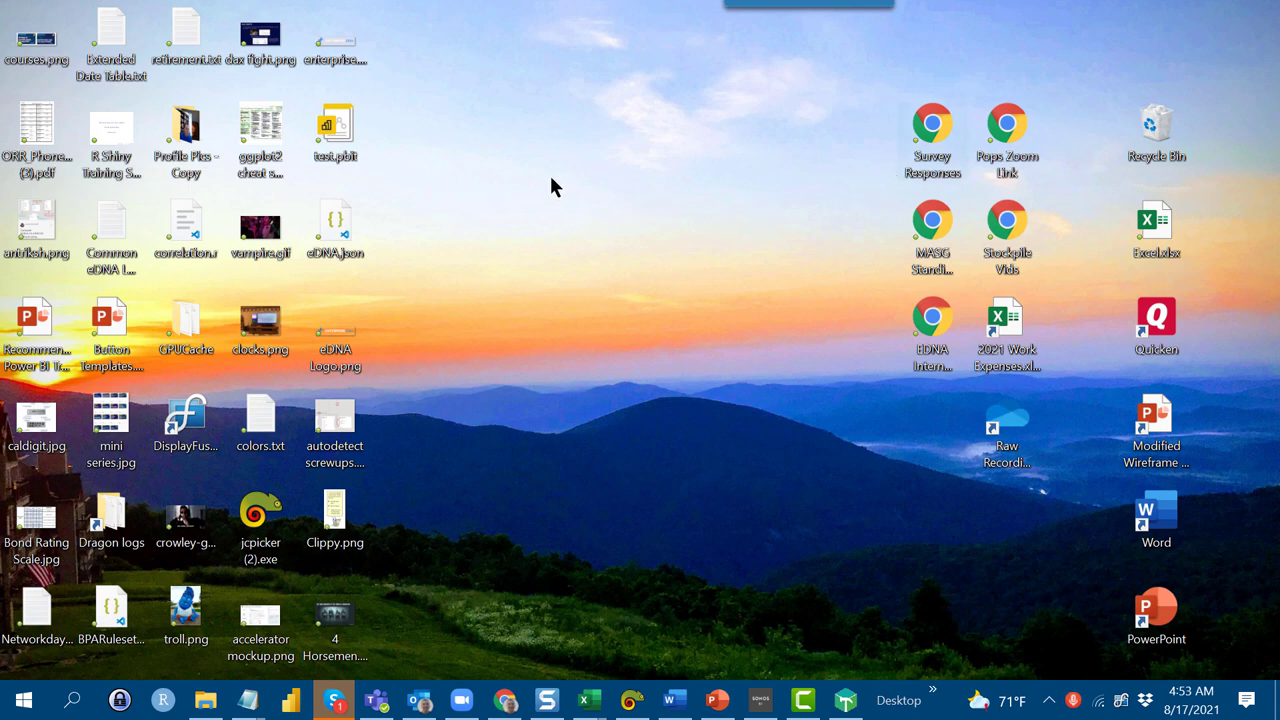
Launch the test.pbit template from its desktop icon in Power BI Desktop.
left_click(343, 125)
double_click(343, 127)
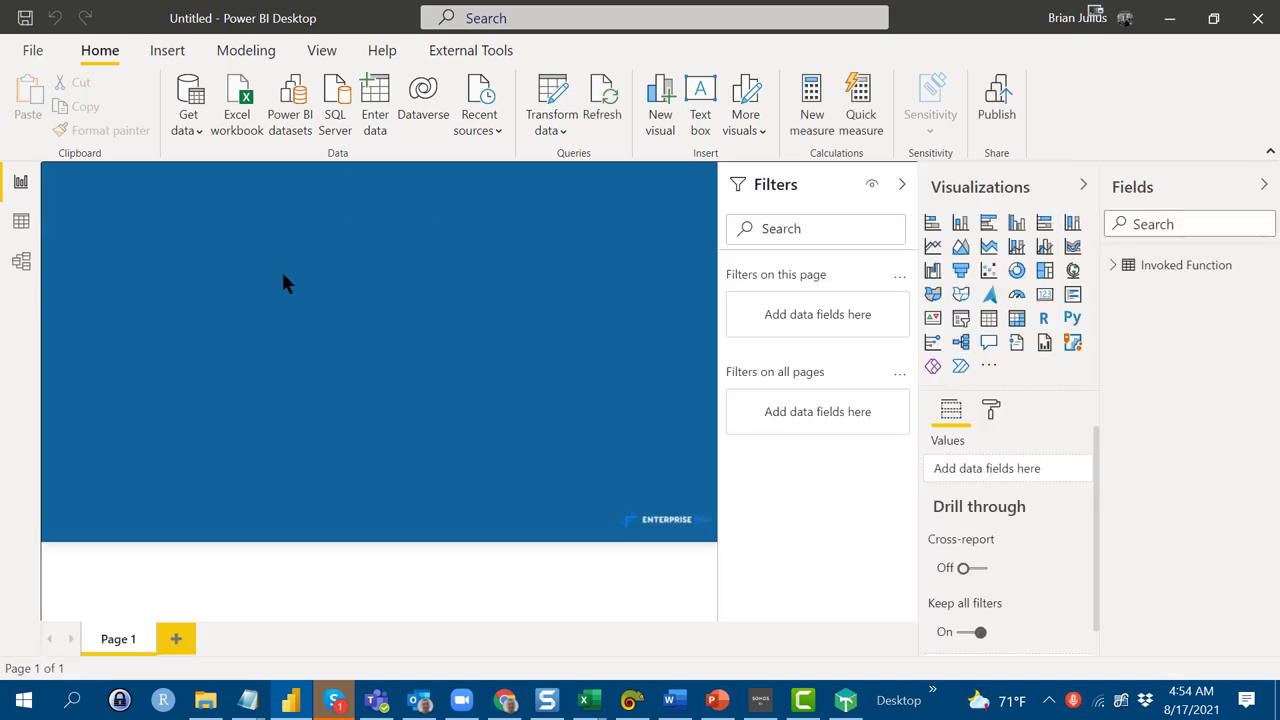
left_click(33, 50)
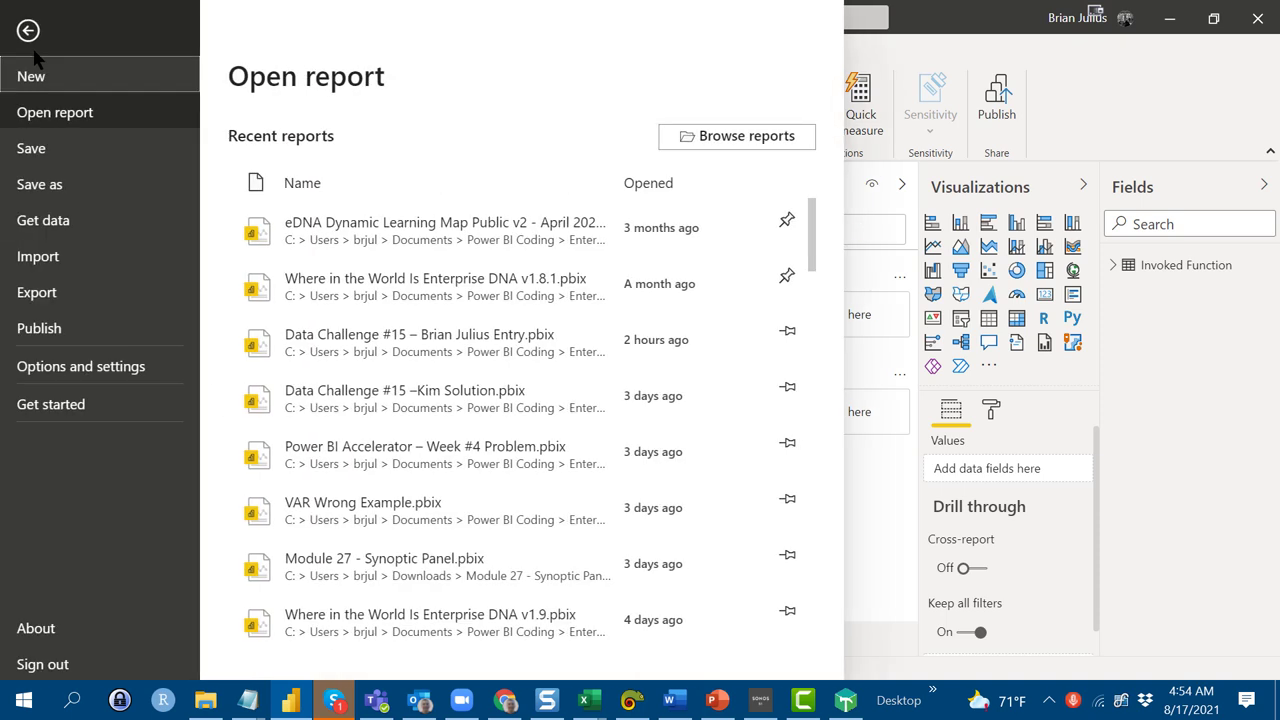
left_click(91, 370)
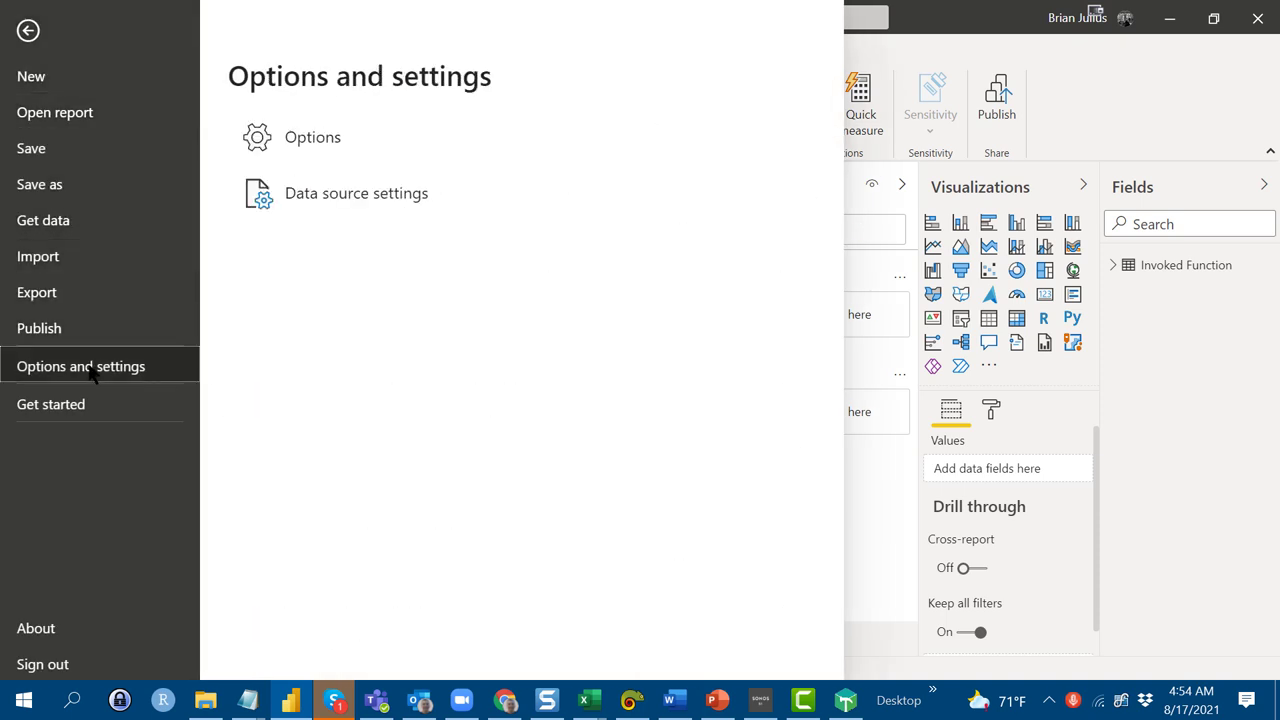
left_click(351, 124)
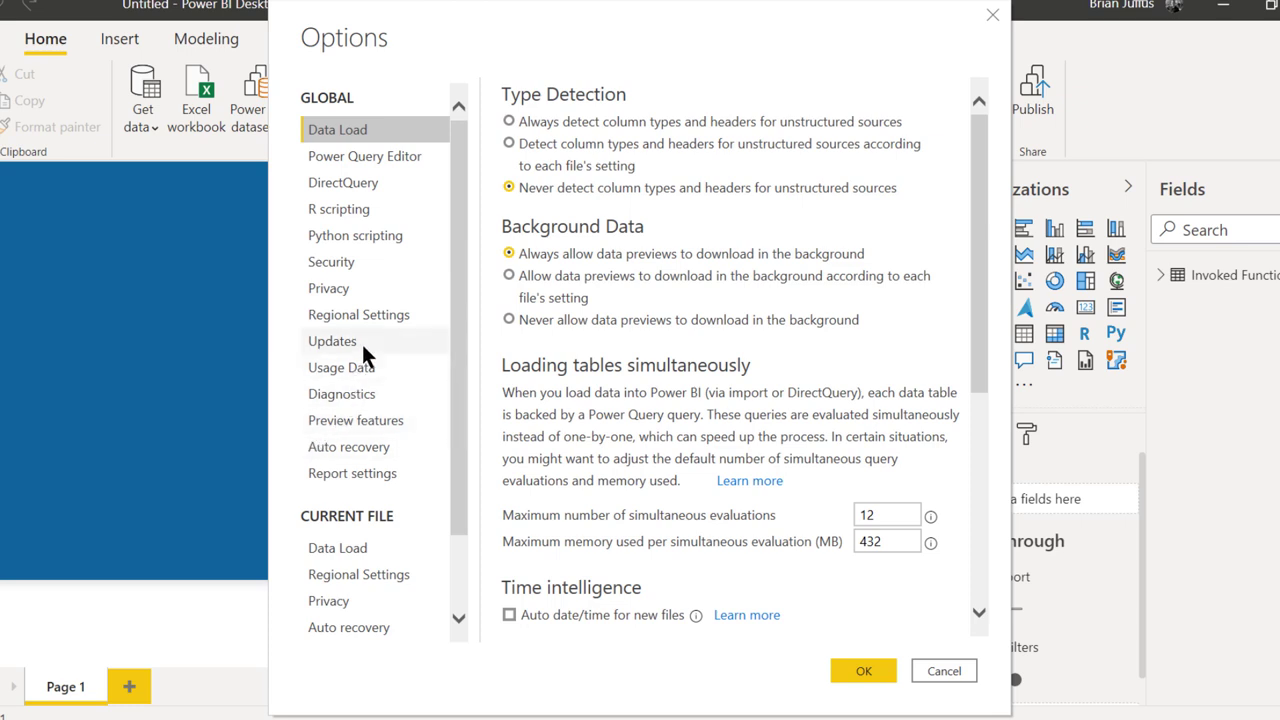
left_click(366, 471)
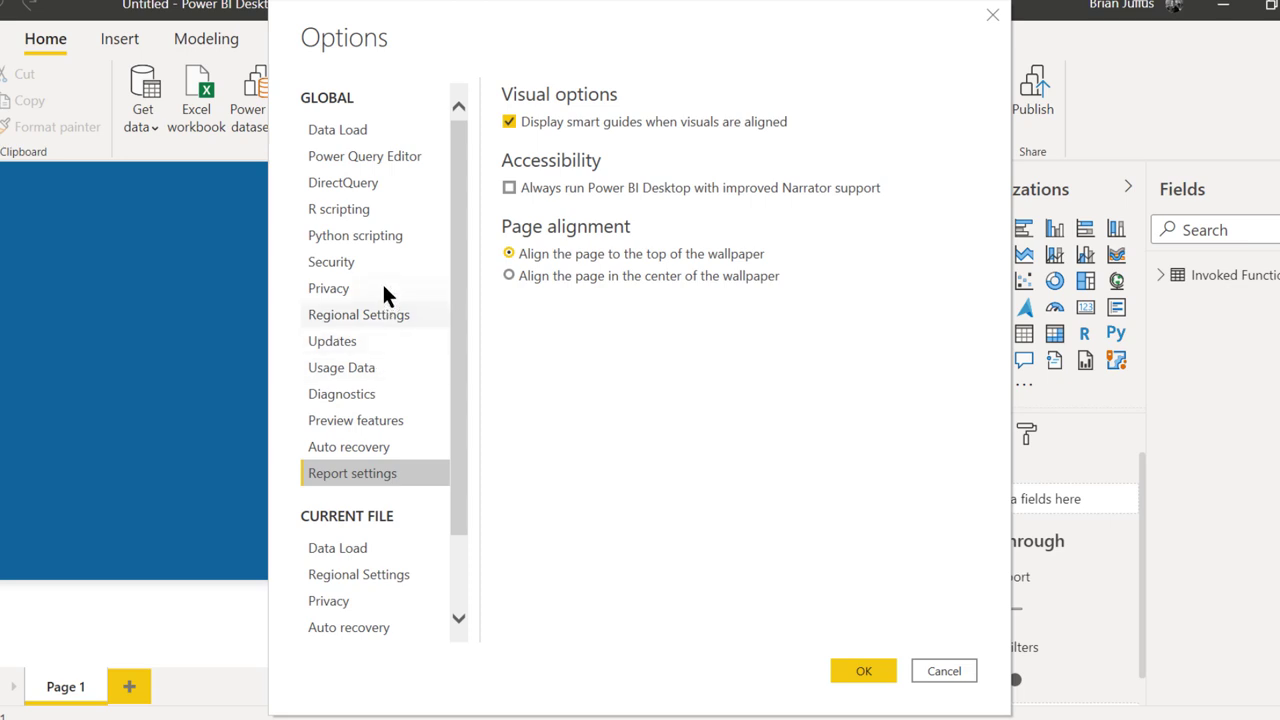
left_click(380, 129)
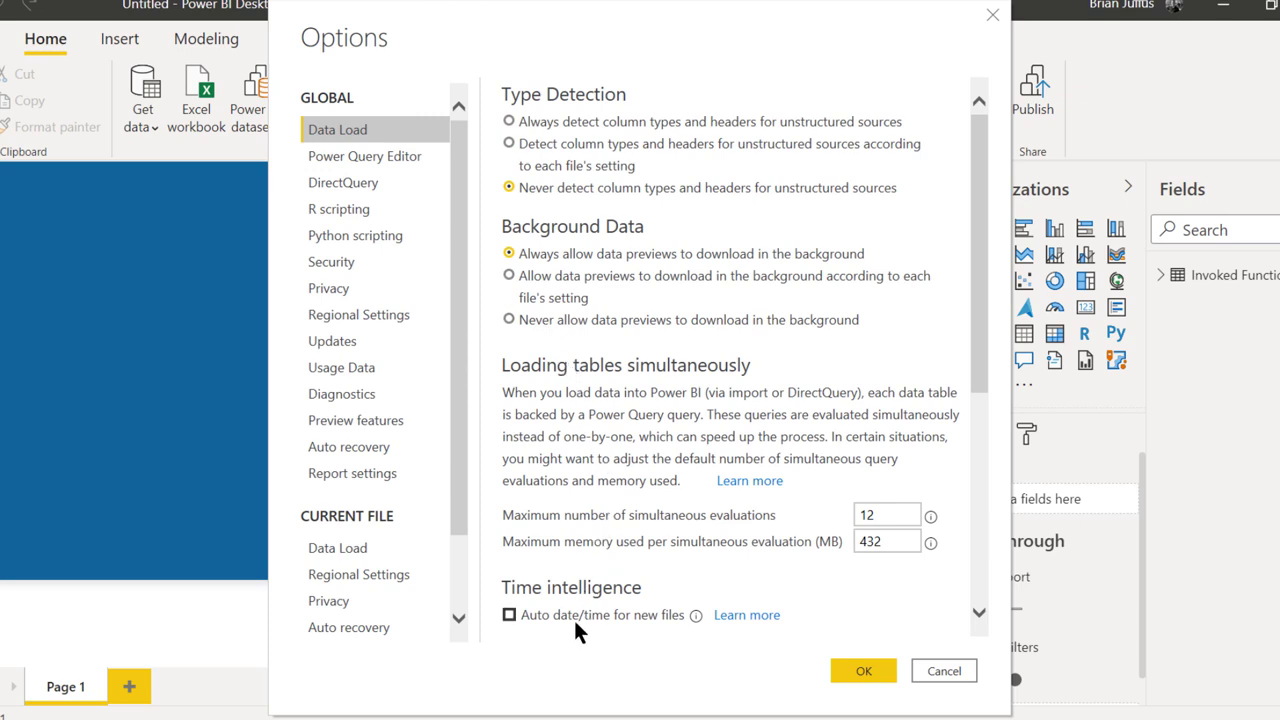
left_click(405, 548)
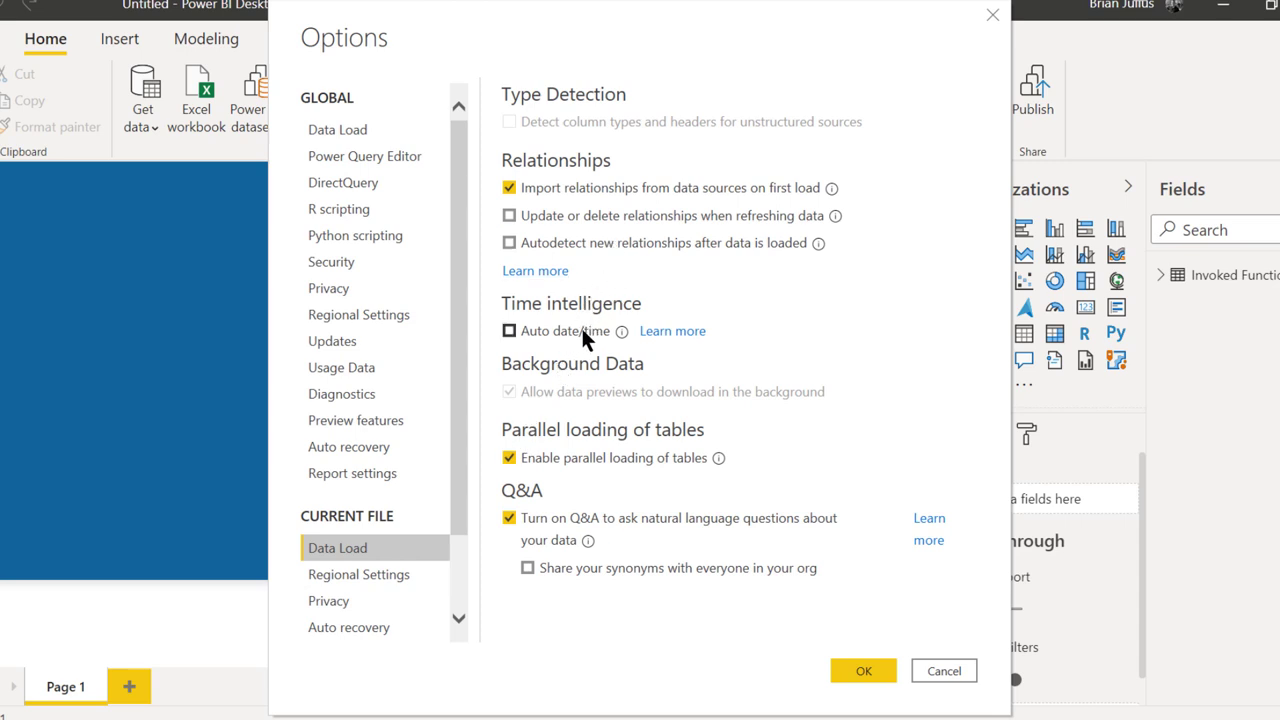
left_click(872, 665)
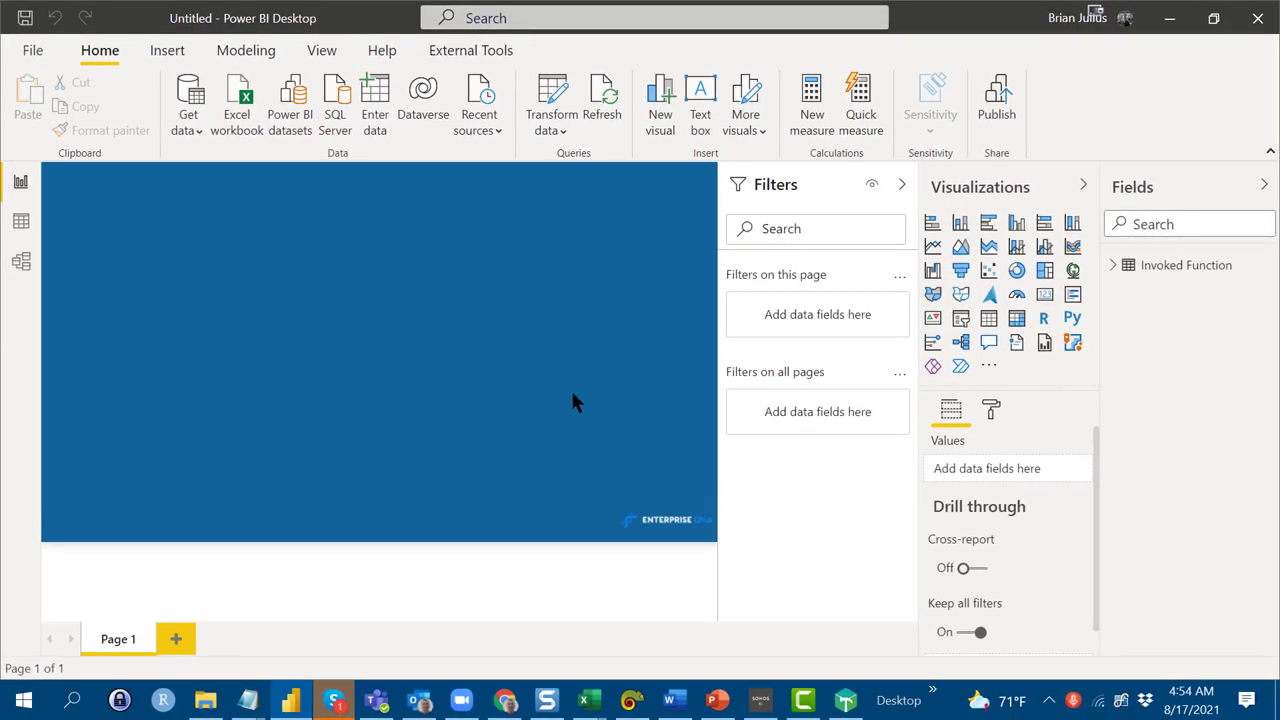